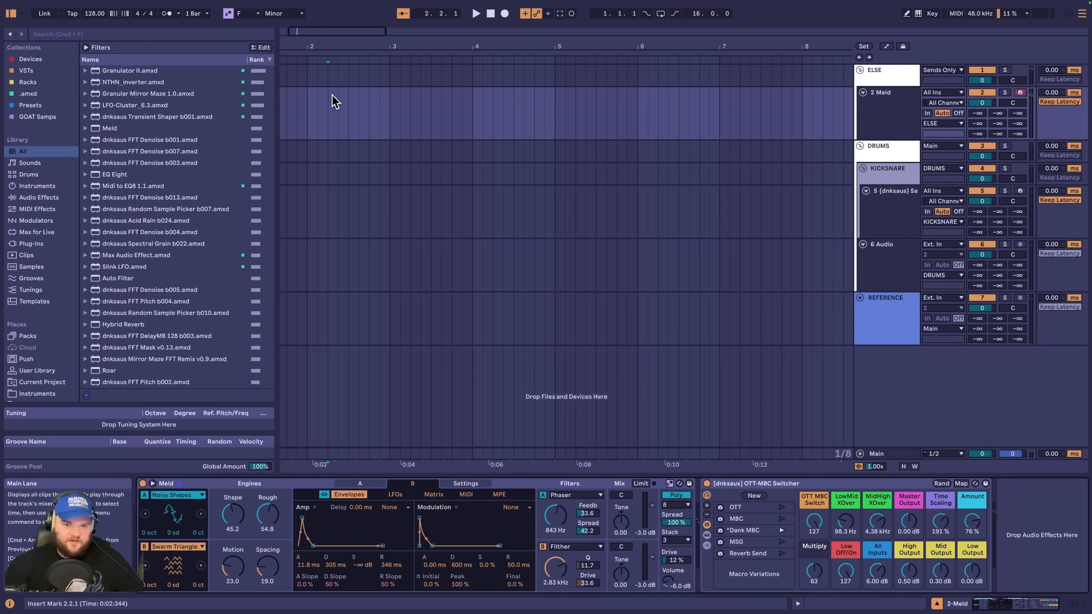
Step: Create a four-bar MIDI clip on the Meld track and generate a Rhythm pattern on F3, adjusting its number of steps
{"action": "left_click_drag", "start_coordinate": [611, 117], "coordinate": [160, 122]}
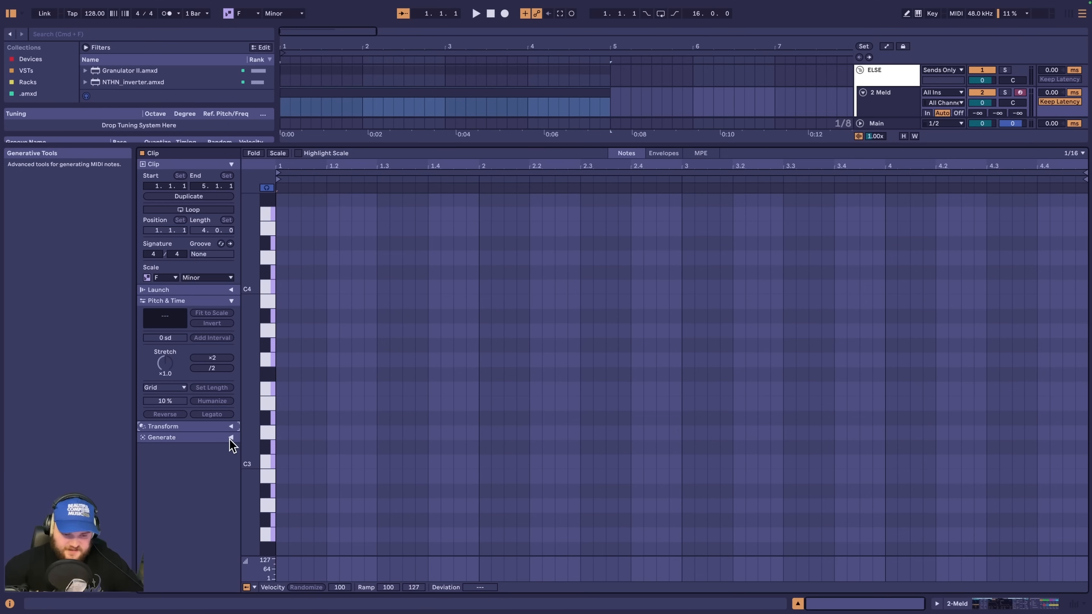
{"action": "left_click", "coordinate": [231, 438]}
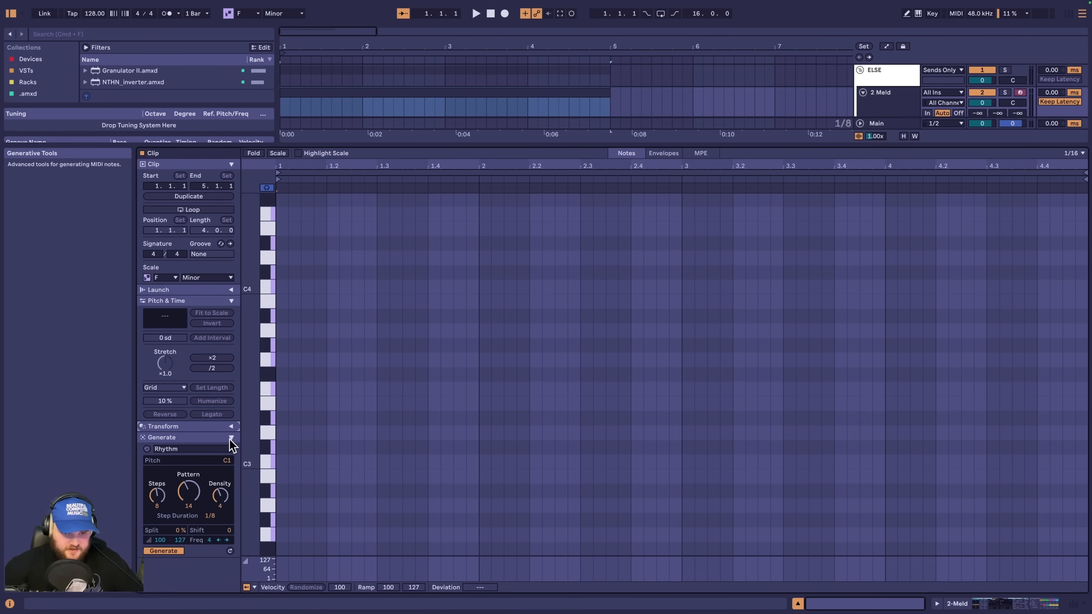
{"action": "scroll", "coordinate": [258, 405], "scroll_direction": "up", "scroll_amount": 1}
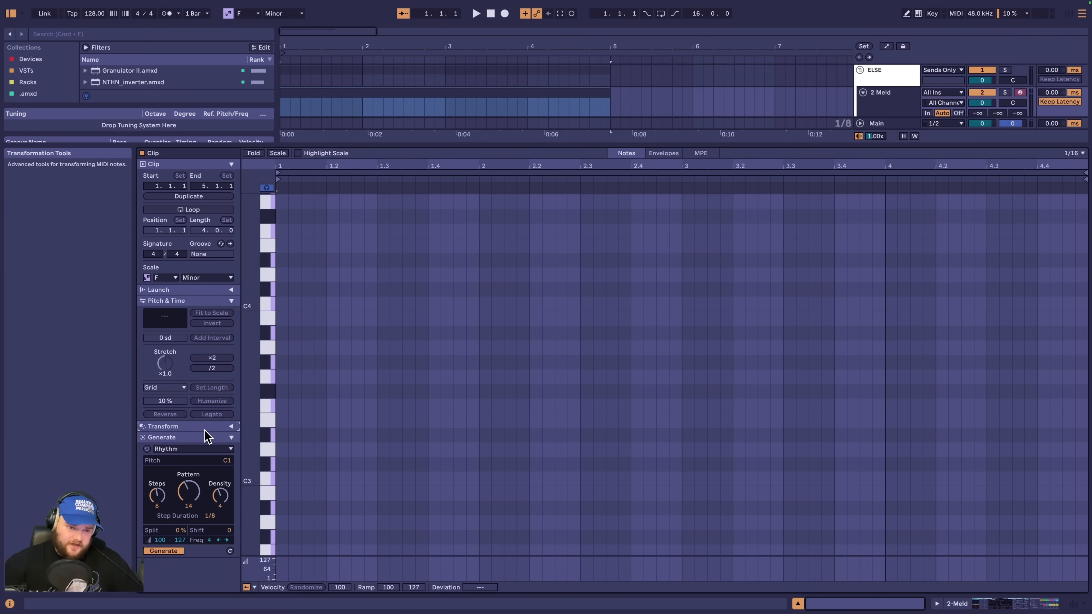
{"action": "left_click", "coordinate": [231, 427]}
{"action": "left_click", "coordinate": [231, 427]}
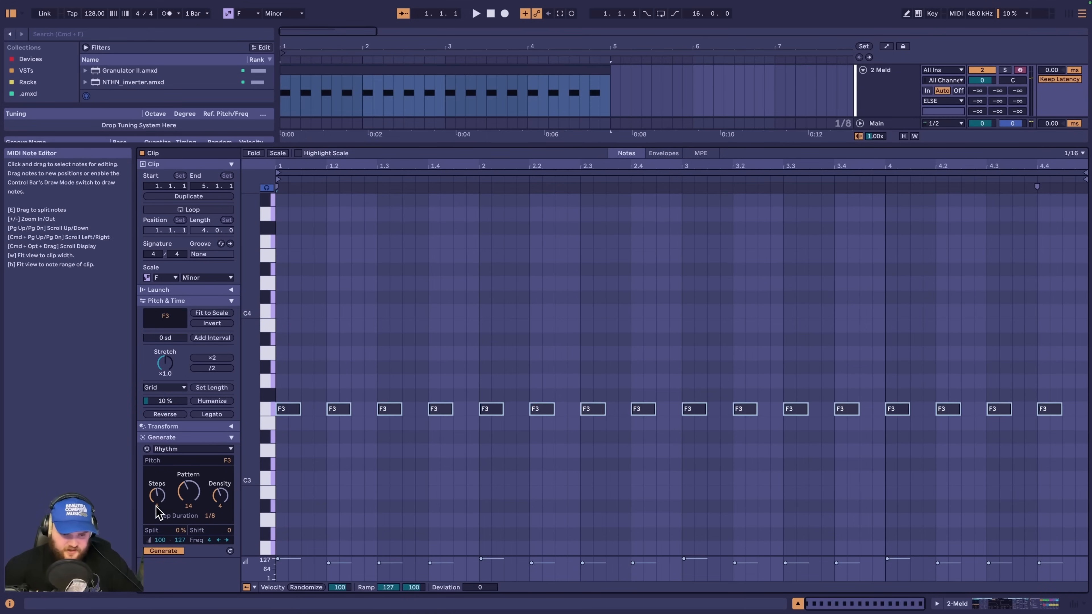
{"action": "left_click_drag", "start_coordinate": [157, 507], "coordinate": [157, 502]}
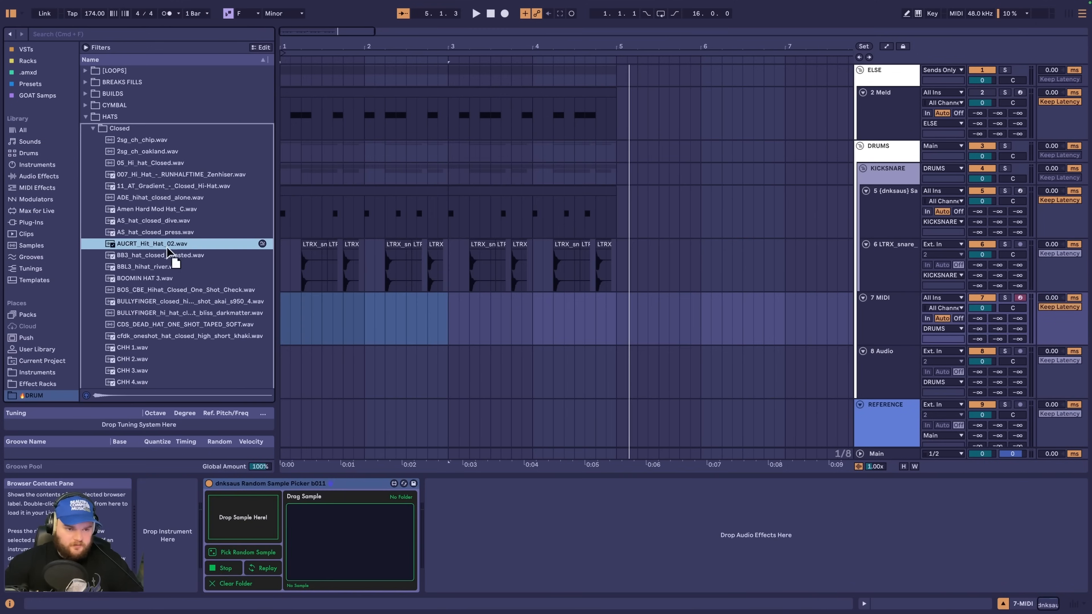
Step: Load AUCRT_Hit_Hat_02.wav into the Random Sample Picker and generate a C3 hat rhythm with 1/16 step duration and shift 1
{"action": "left_click_drag", "start_coordinate": [152, 243], "coordinate": [236, 499]}
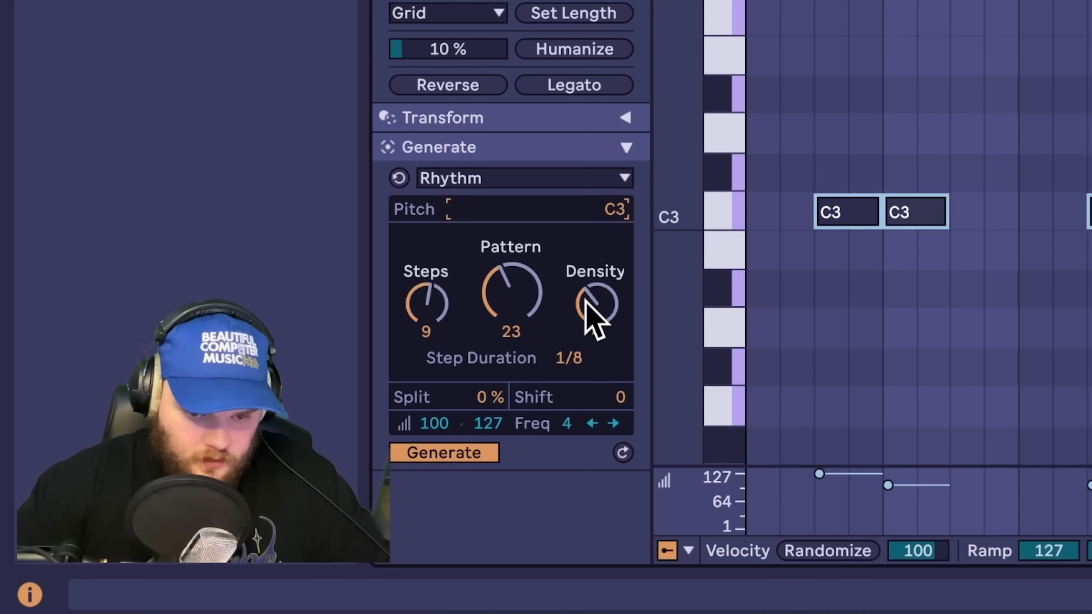
{"action": "left_click", "coordinate": [569, 357]}
{"action": "left_click_drag", "start_coordinate": [568, 355], "coordinate": [569, 373]}
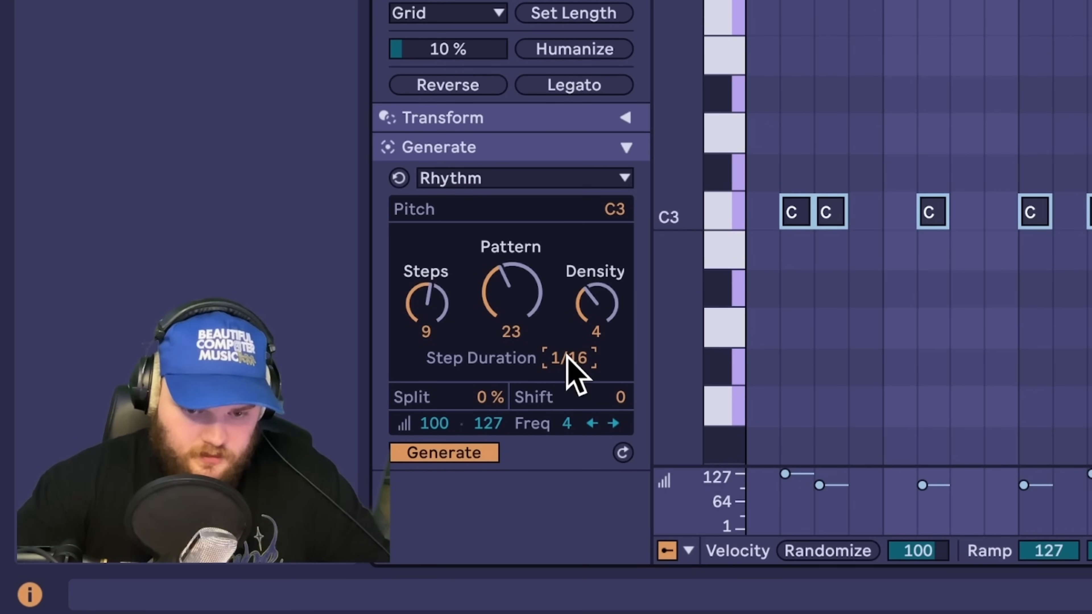
{"action": "left_click_drag", "start_coordinate": [608, 397], "coordinate": [609, 389]}
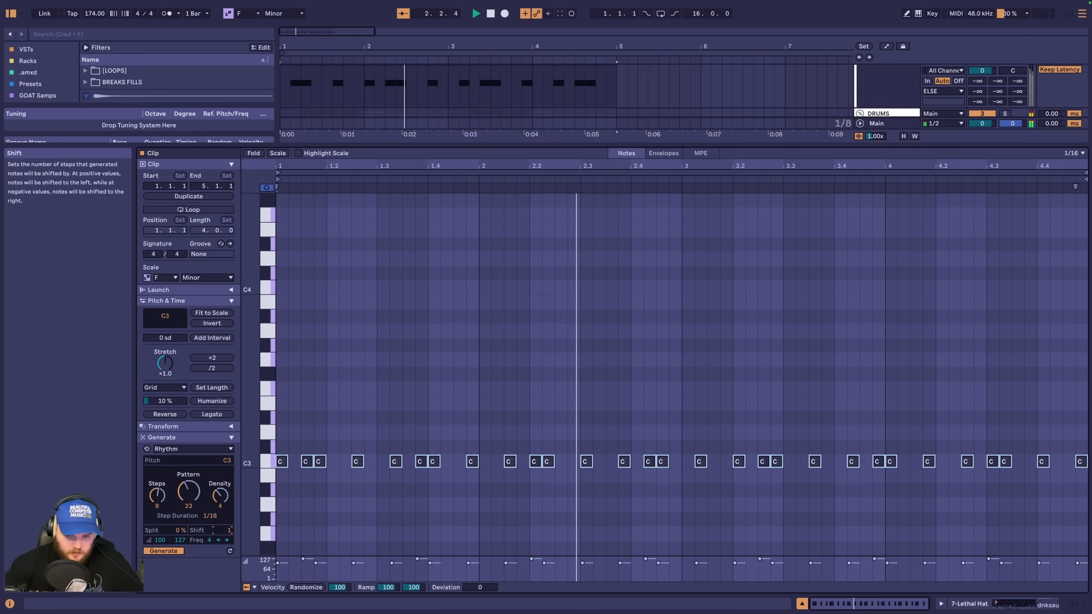
Step: Duplicate the Lethal Hat track to make a second hat layer
{"action": "left_click", "coordinate": [318, 300]}
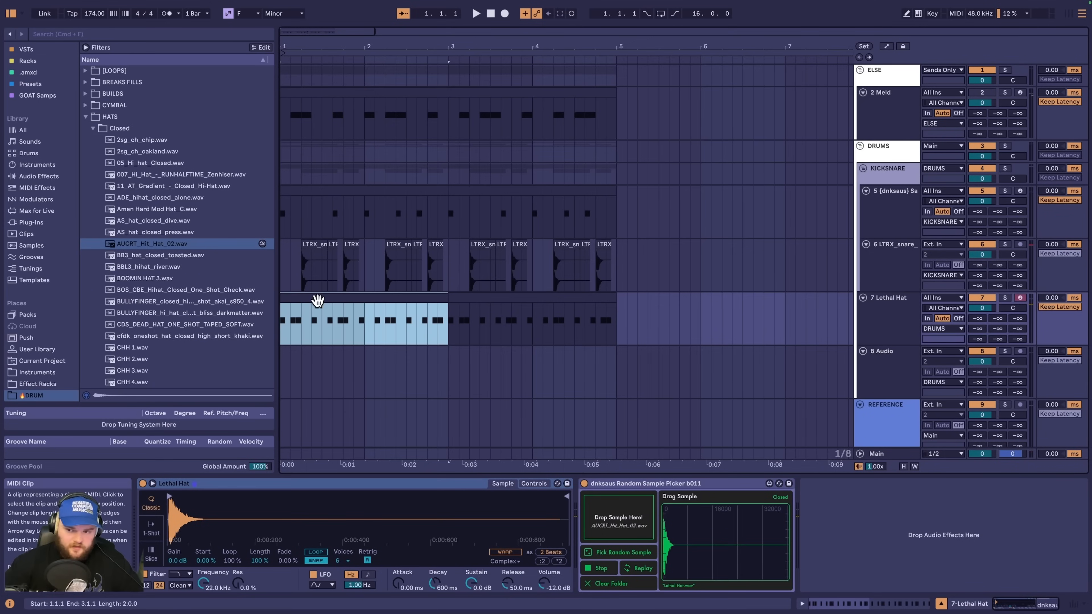
{"action": "left_click", "coordinate": [877, 331]}
{"action": "key", "text": "super+d"}
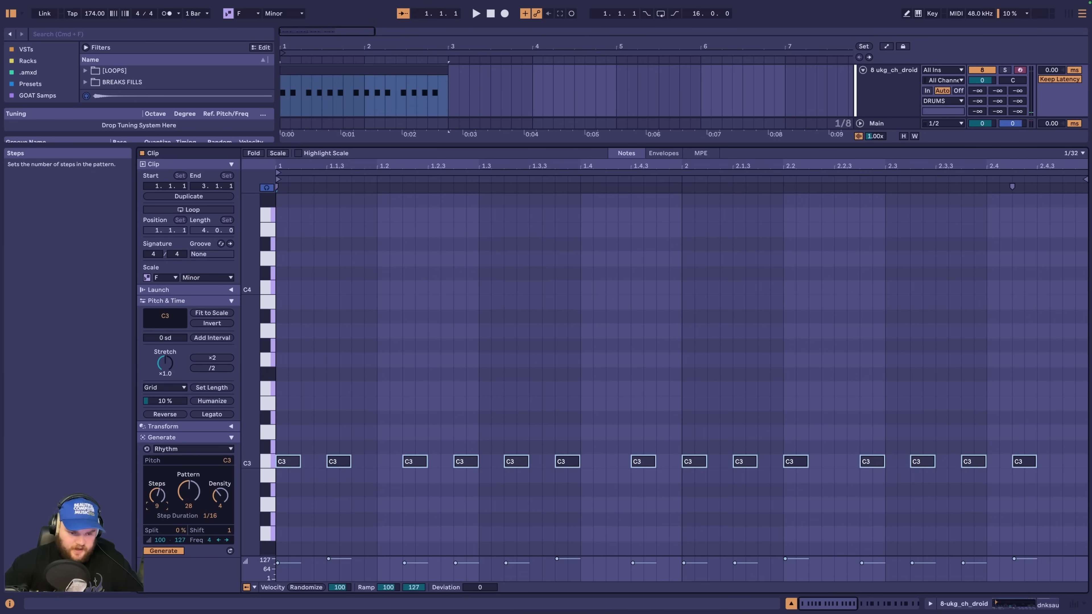
Step: Vary the ukg_ch_droid hat rhythm by setting its density to 5 and split to 38 %
{"action": "left_click_drag", "start_coordinate": [158, 503], "coordinate": [219, 497]}
{"action": "left_click_drag", "start_coordinate": [180, 531], "coordinate": [180, 524]}
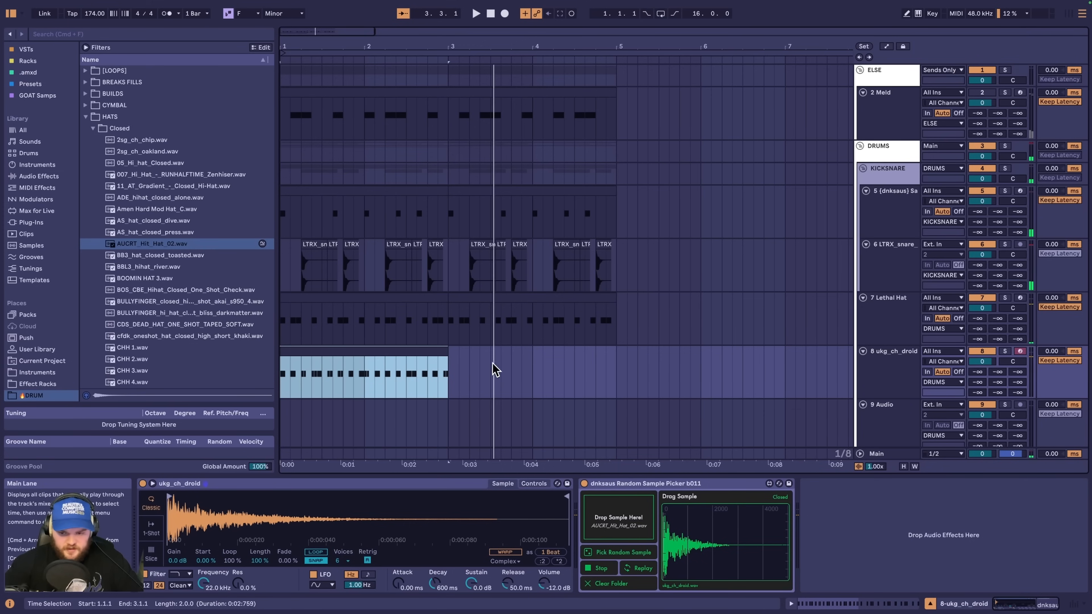
Step: Pan the ukg_ch_droid hat track to 26L and duplicate its two-bar clip into bars 3 and 4
{"action": "left_click_drag", "start_coordinate": [1008, 364], "coordinate": [1008, 371]}
{"action": "key", "text": "space"}
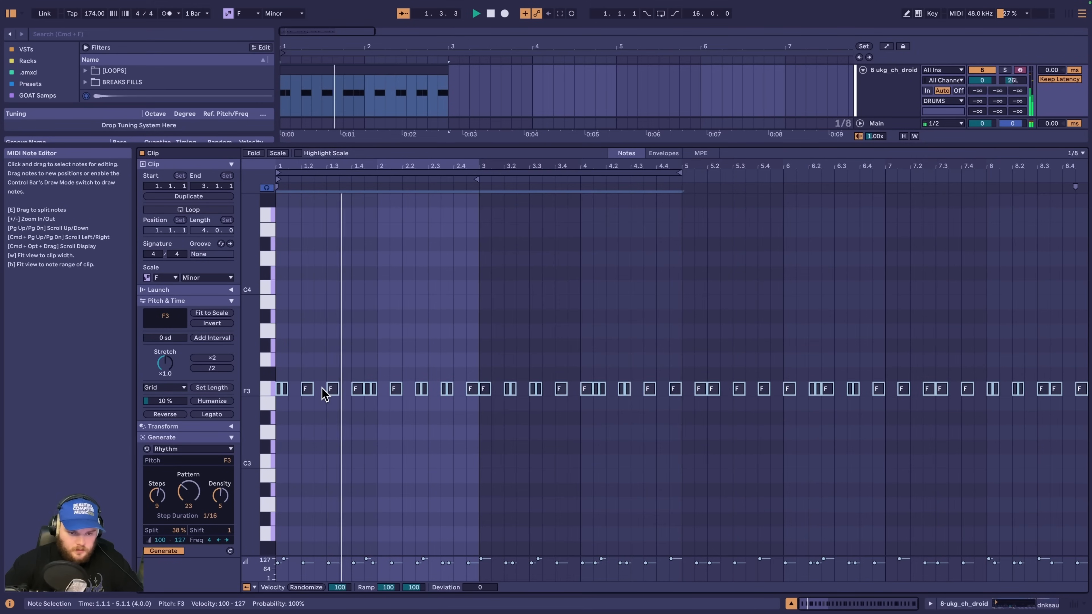
{"action": "scroll", "coordinate": [322, 388], "scroll_direction": "up", "scroll_amount": 5}
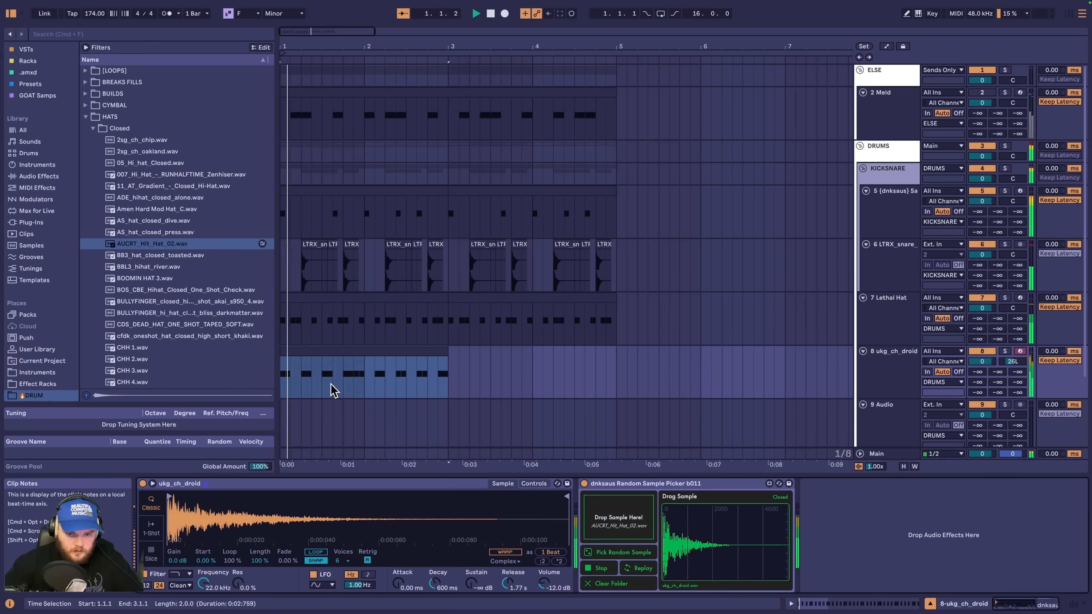
{"action": "key", "text": "super+d"}
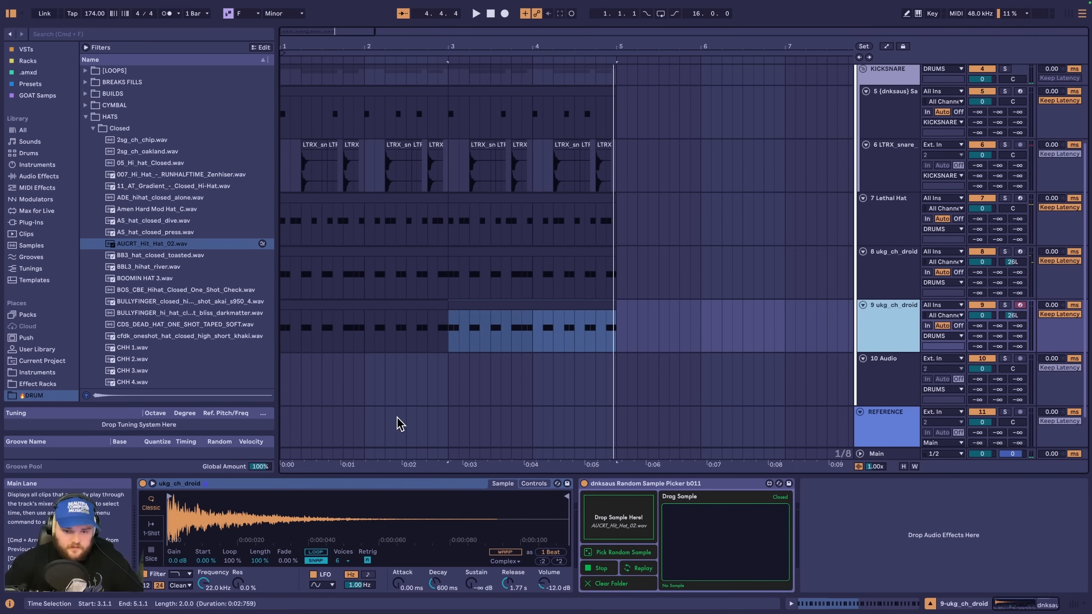
Step: Pick a new random closed-hat sample for the duplicated third hat track and pan the track to 28R
{"action": "left_click", "coordinate": [424, 305]}
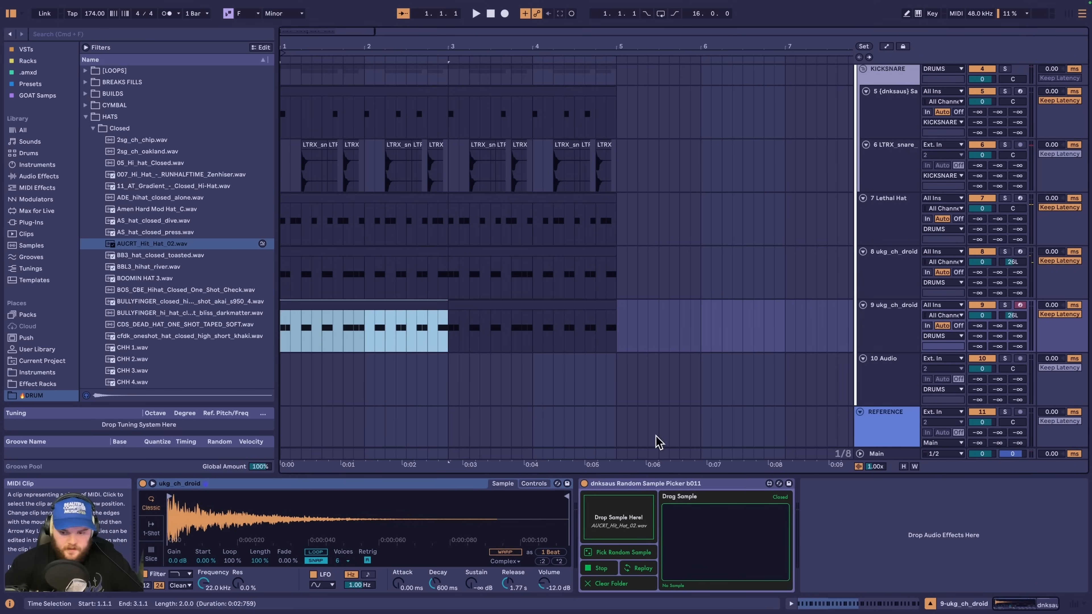
{"action": "left_click", "coordinate": [638, 553]}
{"action": "left_click_drag", "start_coordinate": [693, 534], "coordinate": [429, 529]}
{"action": "left_click_drag", "start_coordinate": [1013, 316], "coordinate": [1013, 295]}
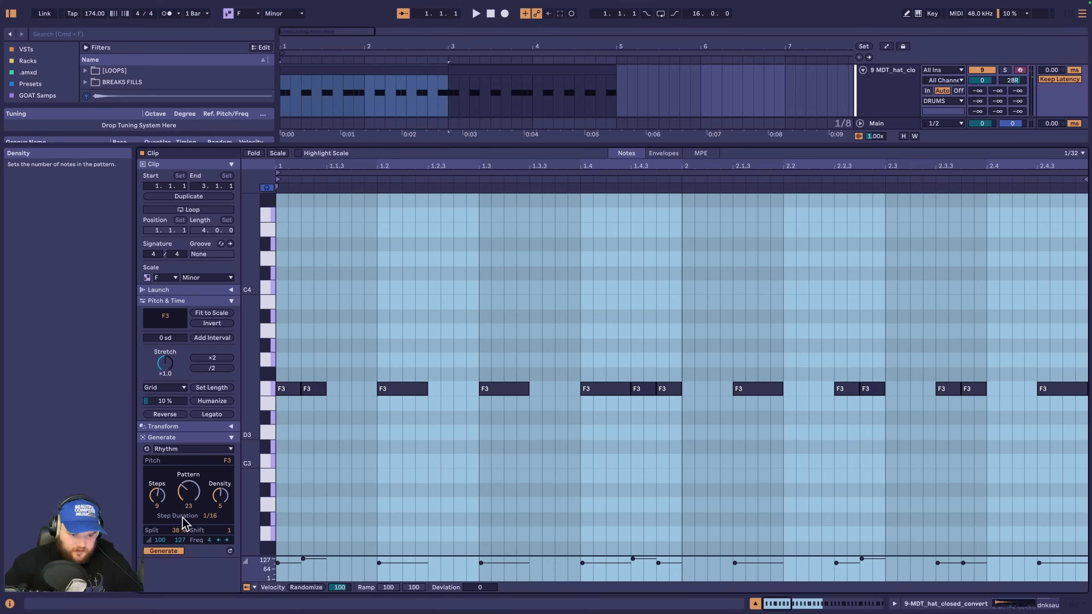
Step: Rework the third hat's rhythm with velocities 95 and 125, accent frequency 3 and pattern 46, and adjust its step duration
{"action": "left_click_drag", "start_coordinate": [160, 540], "coordinate": [160, 538]}
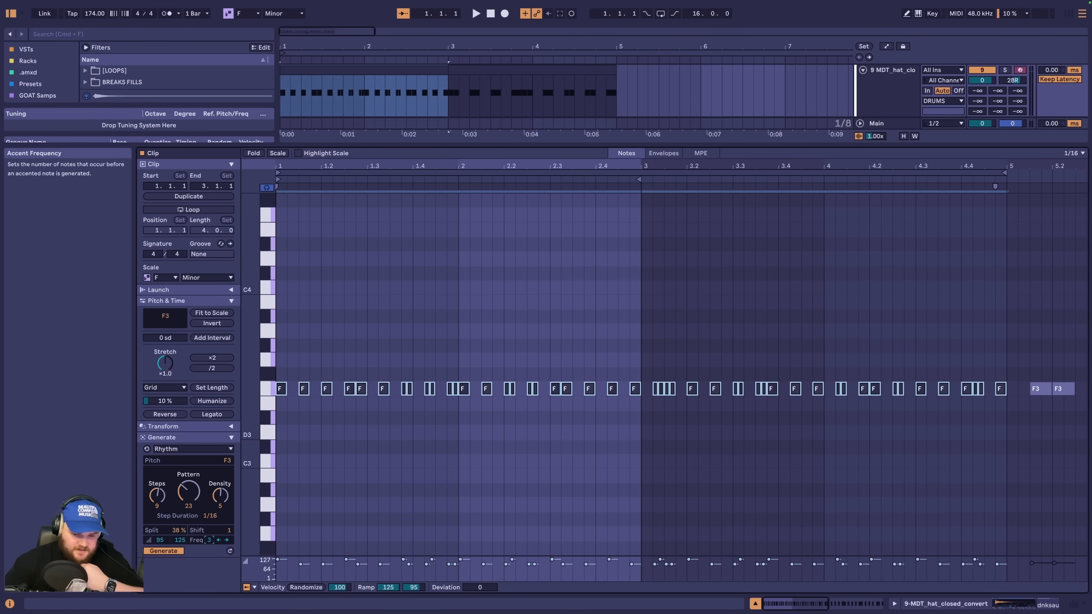
{"action": "key", "text": "space"}
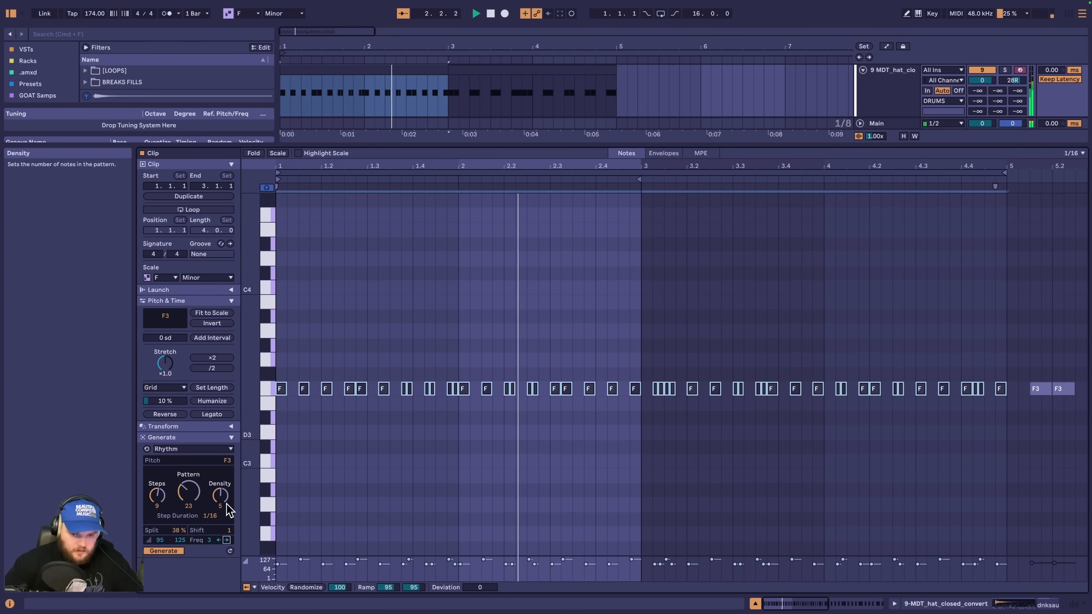
{"action": "key", "text": "space"}
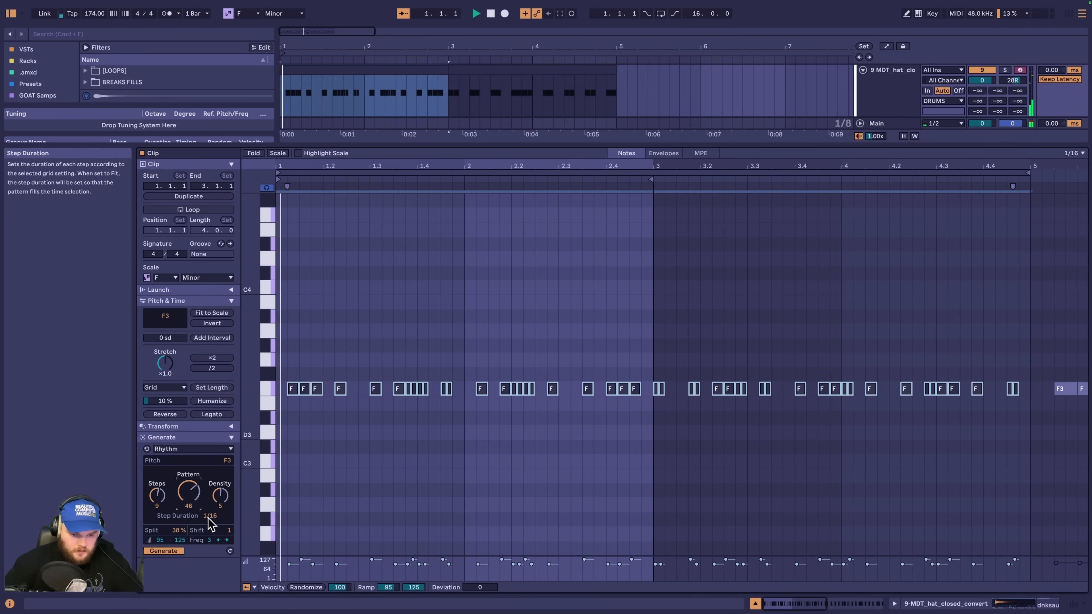
{"action": "left_click_drag", "start_coordinate": [210, 516], "coordinate": [210, 511]}
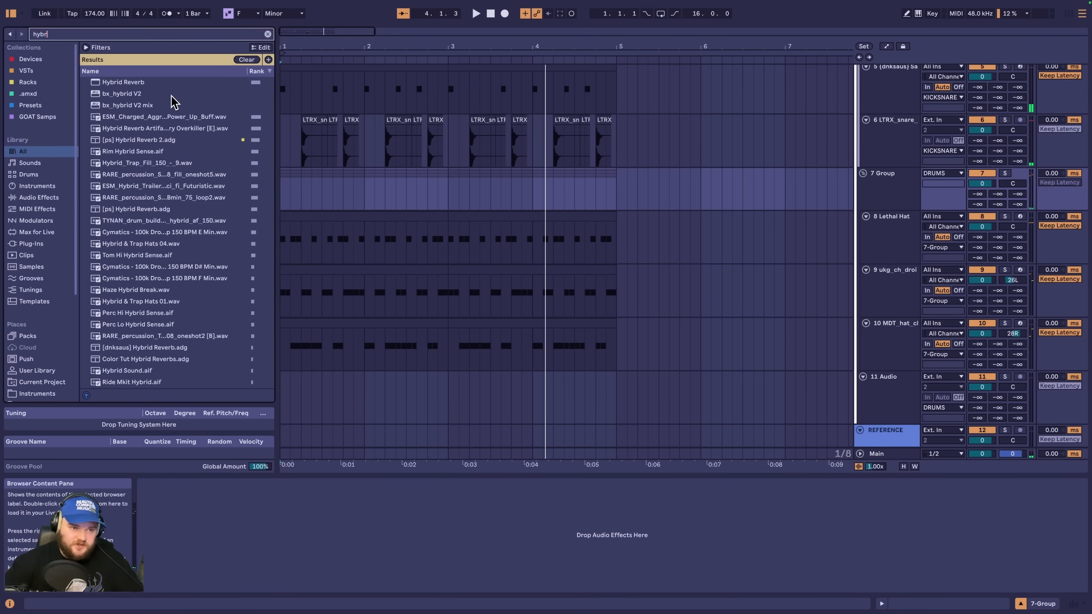
Step: Add Hybrid Reverb and the [dnksaus] Cabinet rack to the hat group and play the drums
{"action": "left_click", "coordinate": [152, 84]}
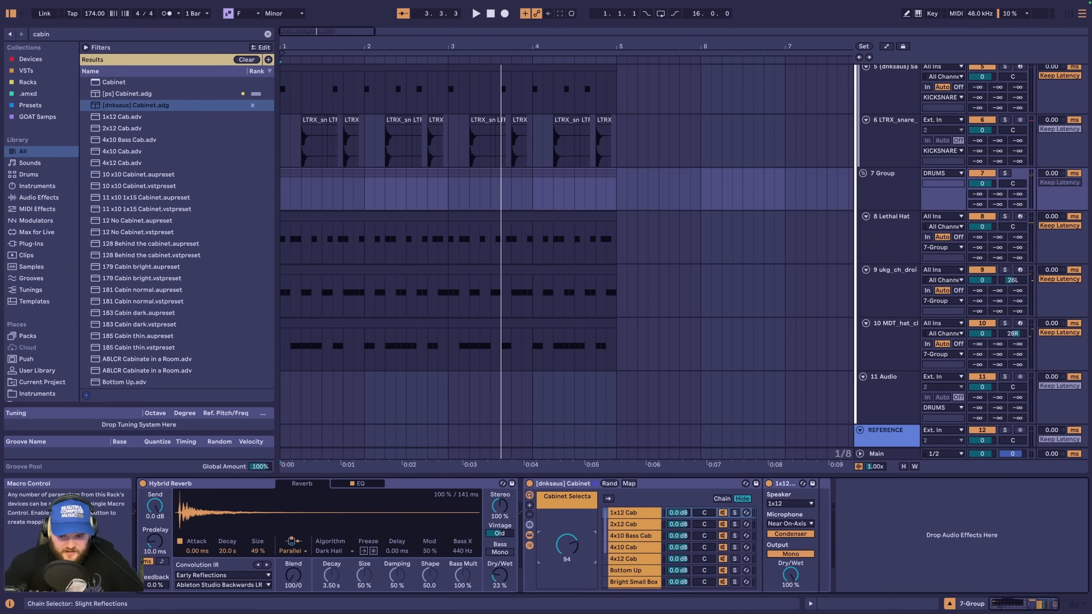
{"action": "key", "text": "space"}
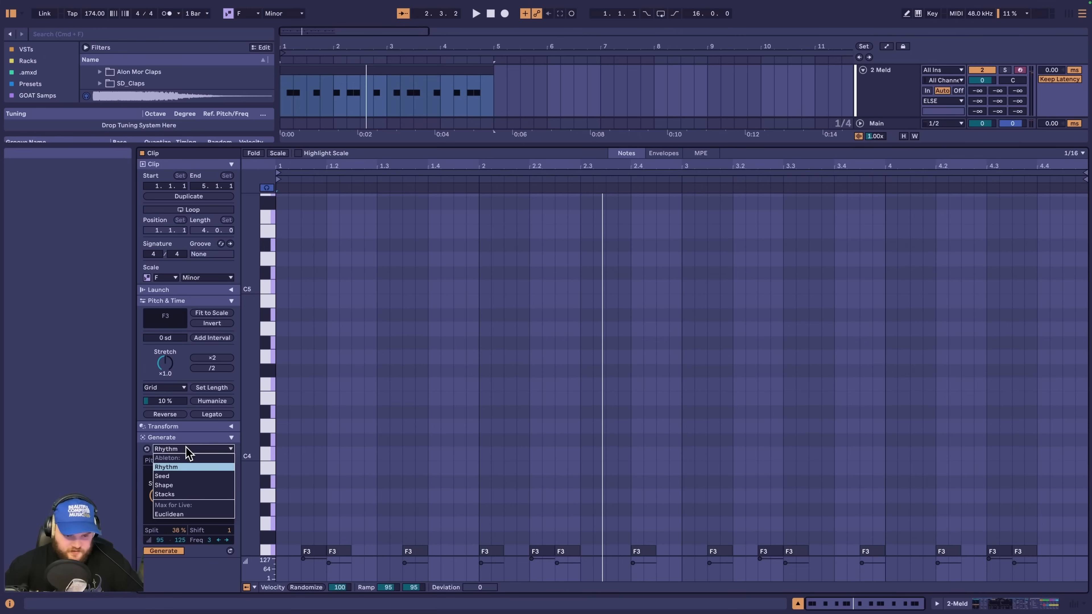
Step: Generate Seed notes in the Meld clip with a 1/64 minimum duration and 4 voices
{"action": "left_click", "coordinate": [172, 476]}
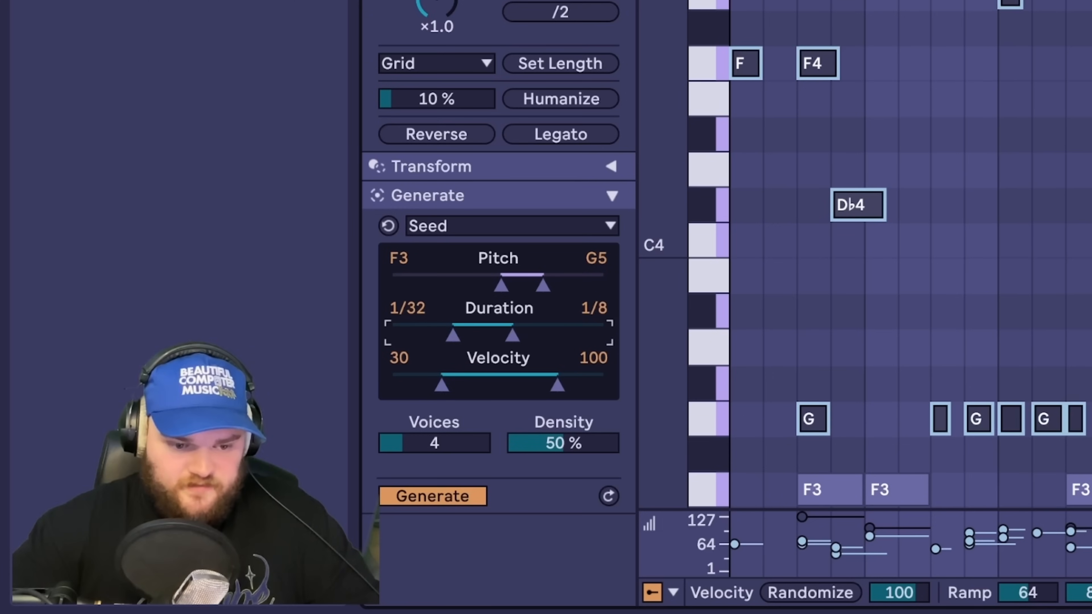
{"action": "left_click_drag", "start_coordinate": [171, 491], "coordinate": [161, 490]}
{"action": "left_click", "coordinate": [168, 531]}
{"action": "mouse_move", "coordinate": [435, 444]}
{"action": "left_mouse_down"}
{"action": "mouse_move", "coordinate": [434, 469]}
{"action": "mouse_move", "coordinate": [434, 444]}
{"action": "left_mouse_up"}
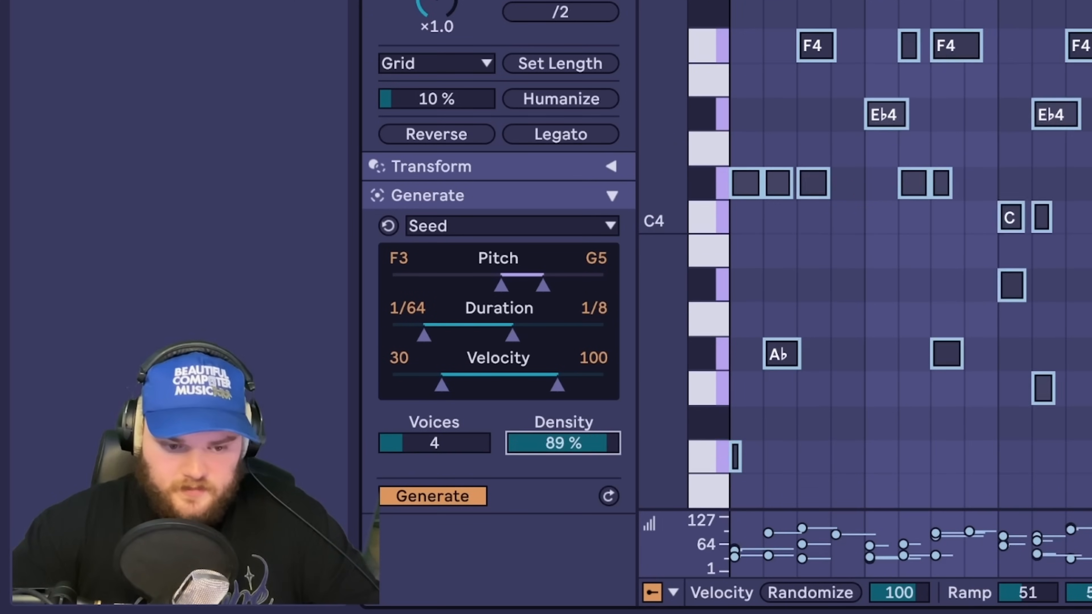
Step: Set the Seed density to 56 % and the humanize amount to 26 % for the Meld clip
{"action": "mouse_move", "coordinate": [564, 443]}
{"action": "left_mouse_down"}
{"action": "mouse_move", "coordinate": [563, 469]}
{"action": "mouse_move", "coordinate": [563, 460]}
{"action": "left_mouse_up"}
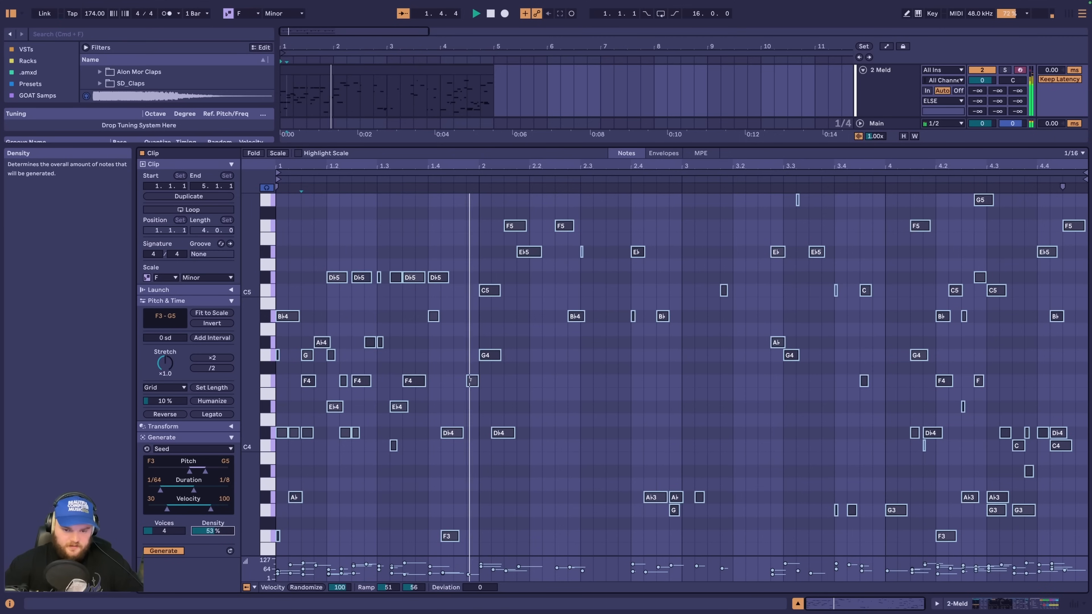
{"action": "left_click_drag", "start_coordinate": [213, 531], "coordinate": [213, 530]}
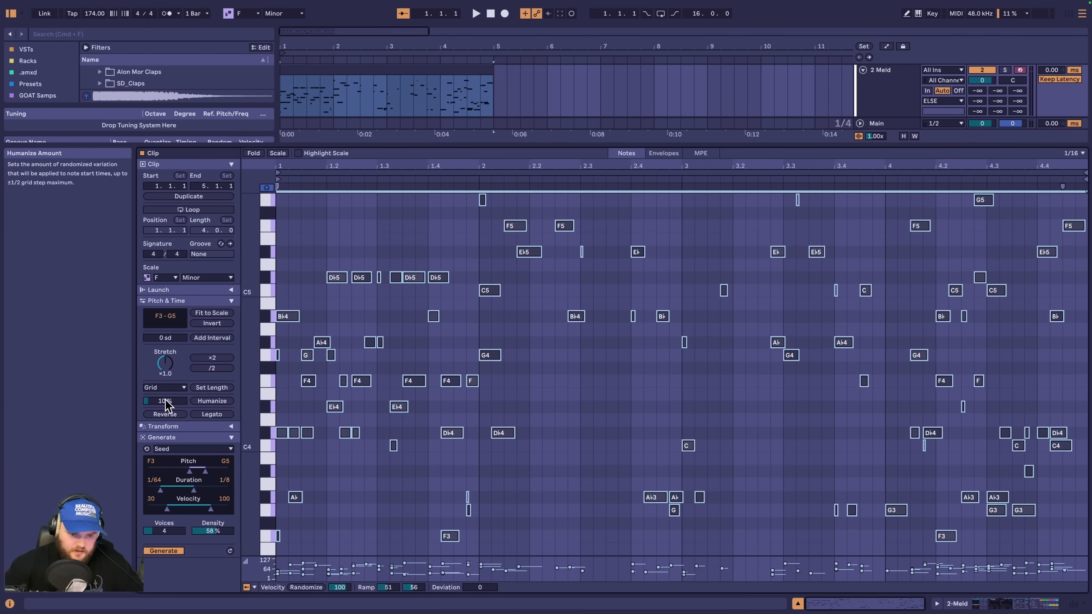
{"action": "mouse_move", "coordinate": [165, 405]}
{"action": "left_mouse_down"}
{"action": "mouse_move", "coordinate": [166, 392]}
{"action": "mouse_move", "coordinate": [165, 409]}
{"action": "left_mouse_up"}
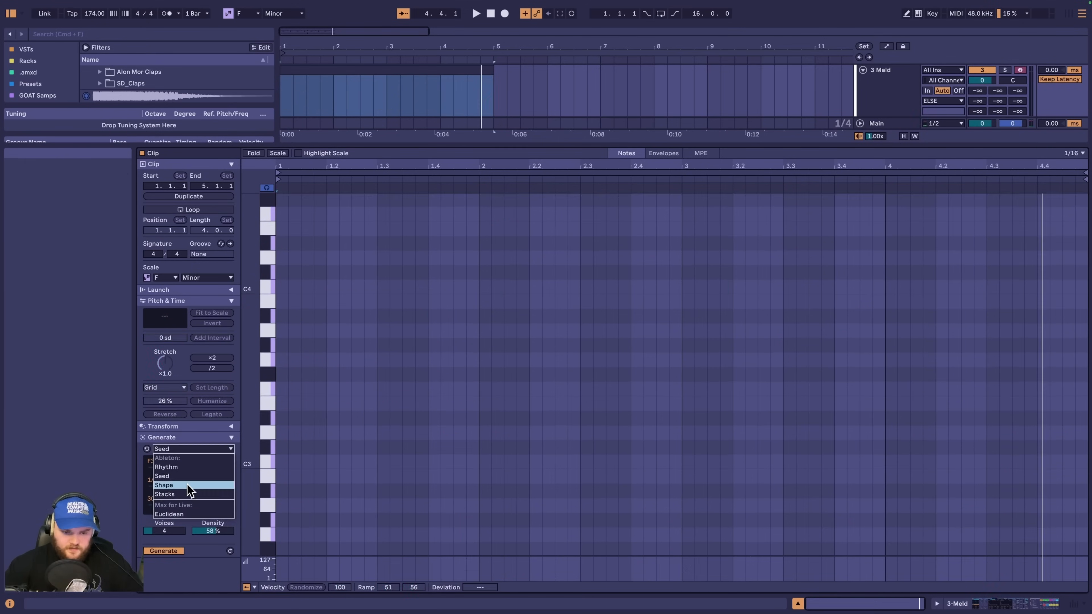
Step: Choose the Shape generator for the second Meld track's clip, draw a custom rising and falling pitch curve, and play it
{"action": "left_click", "coordinate": [189, 485]}
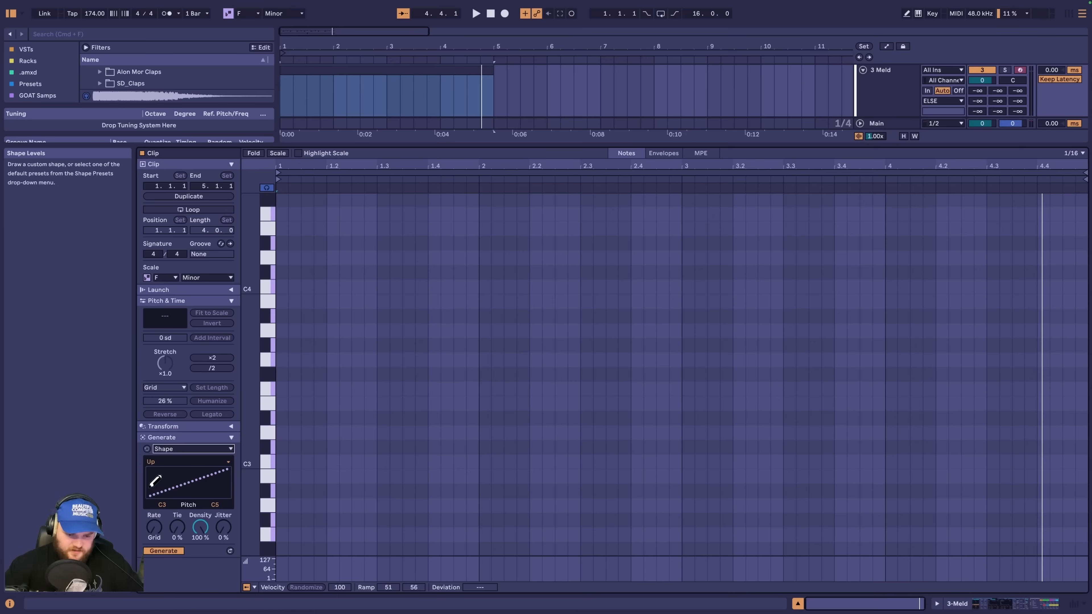
{"action": "left_click_drag", "start_coordinate": [156, 481], "coordinate": [221, 478]}
{"action": "key", "text": "space"}
Step: Refine the Shape melody with tie 30 %, density 67 %, jitter 48 % and rate 1/24
{"action": "left_click_drag", "start_coordinate": [177, 527], "coordinate": [149, 512]}
{"action": "mouse_move", "coordinate": [221, 533]}
{"action": "left_mouse_down"}
{"action": "mouse_move", "coordinate": [221, 513]}
{"action": "mouse_move", "coordinate": [209, 541]}
{"action": "left_mouse_up"}
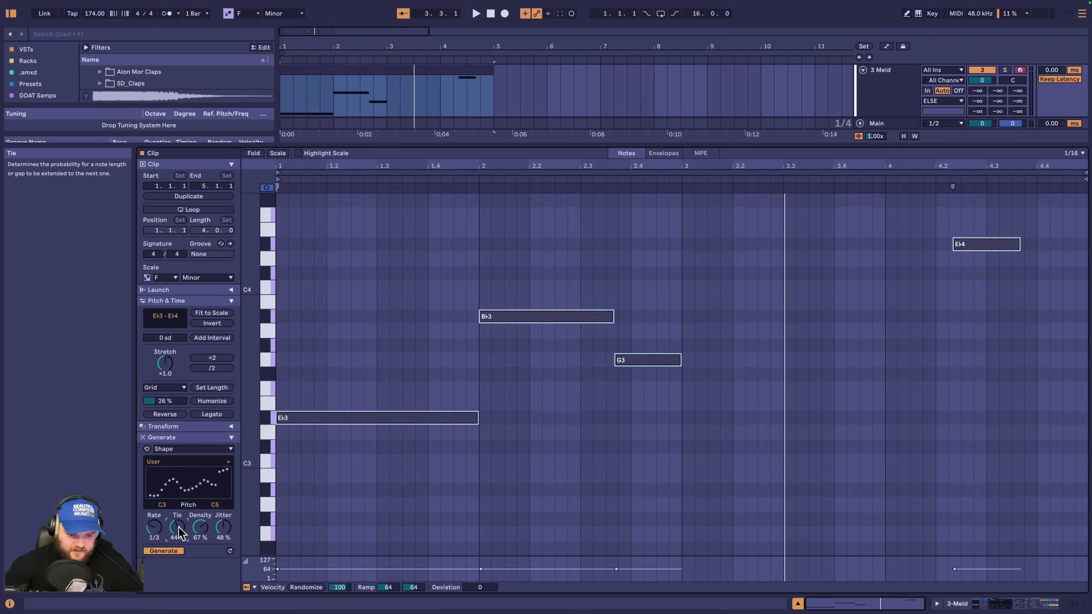
{"action": "left_click_drag", "start_coordinate": [179, 527], "coordinate": [179, 532]}
Step: Solo the second Meld track briefly to listen to the Shape melody, and unsolo it
{"action": "left_click", "coordinate": [1008, 70]}
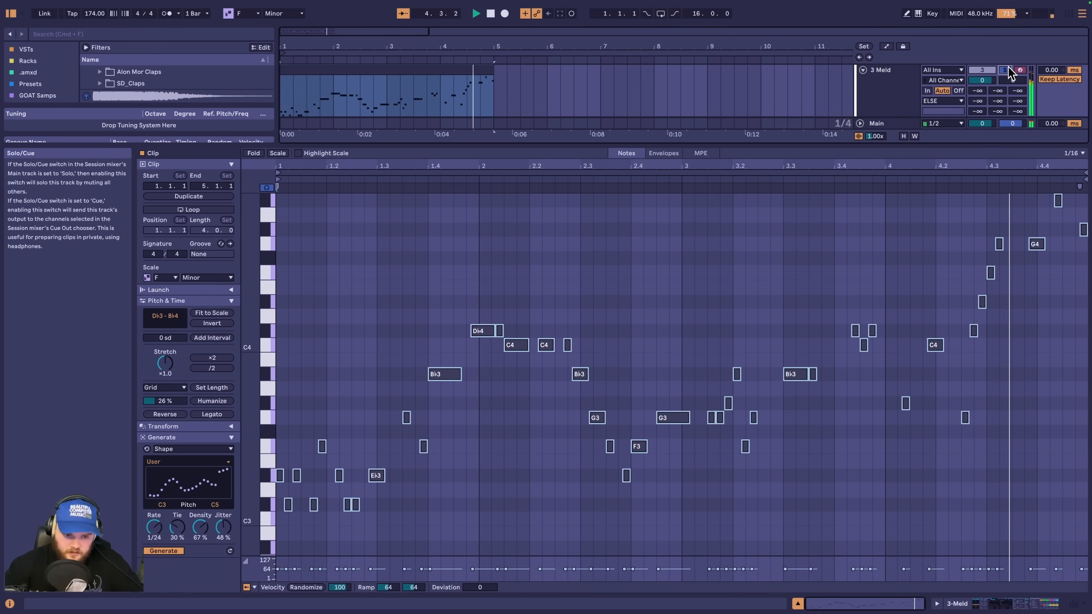
{"action": "left_click", "coordinate": [1009, 70]}
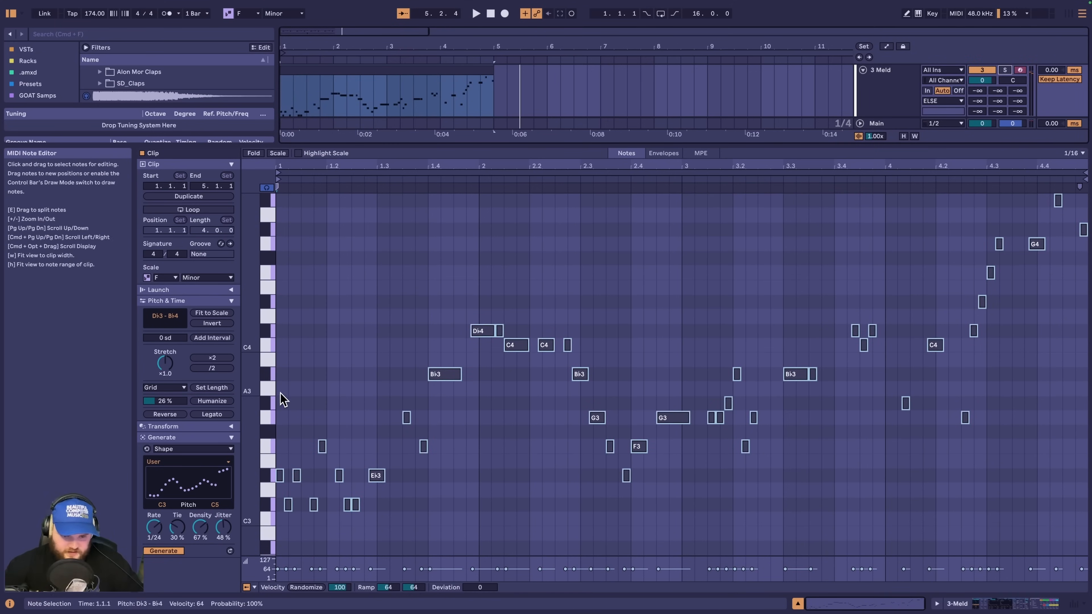
{"action": "key", "text": "space"}
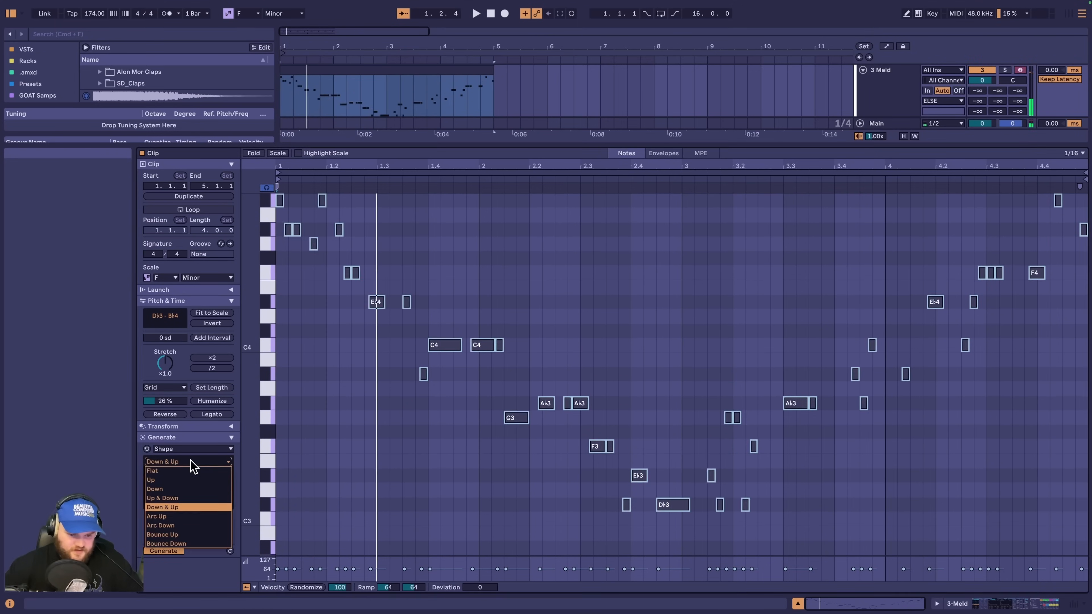
Step: Switch the melody's shape preset to Down, adjust its note density, and play it
{"action": "left_click", "coordinate": [184, 489]}
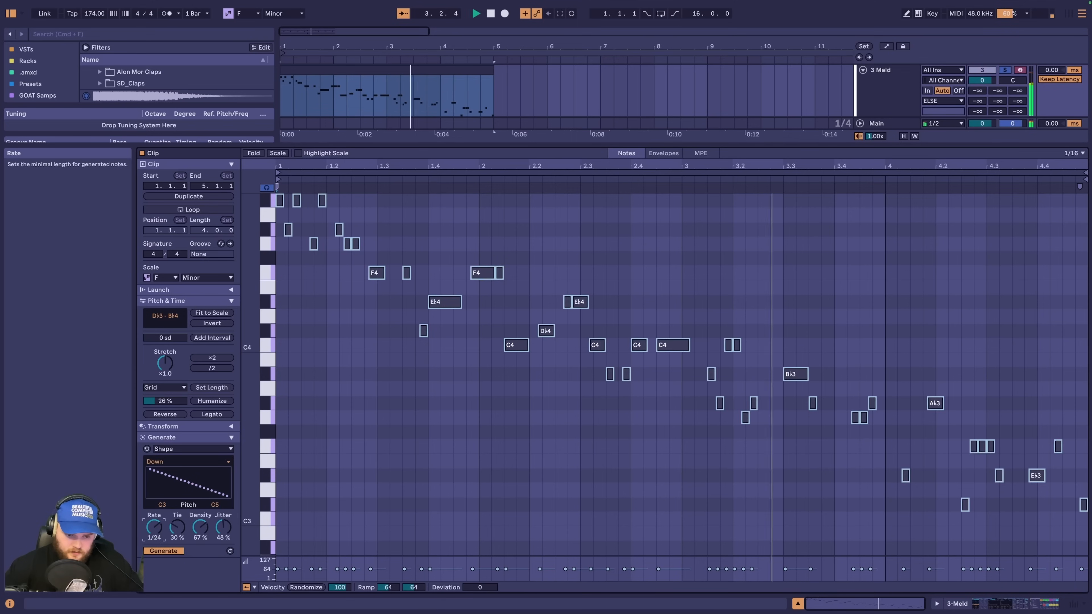
{"action": "left_click_drag", "start_coordinate": [200, 527], "coordinate": [223, 512]}
{"action": "key", "text": "space"}
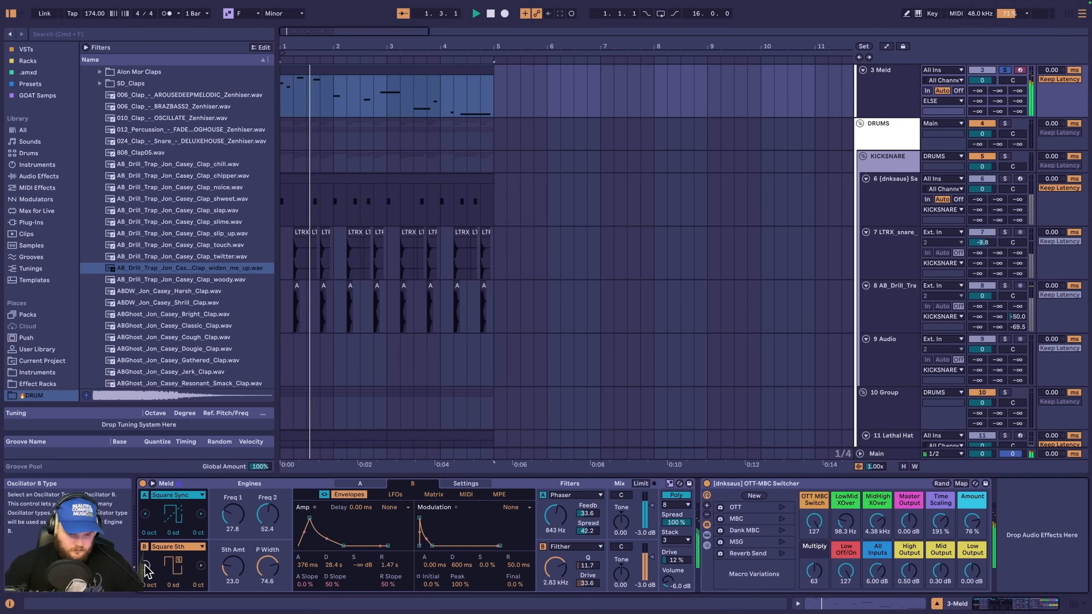
Step: Change Meld's oscillator B type to Dual Basic Shapes
{"action": "left_click", "coordinate": [146, 566]}
{"action": "left_click", "coordinate": [146, 566]}
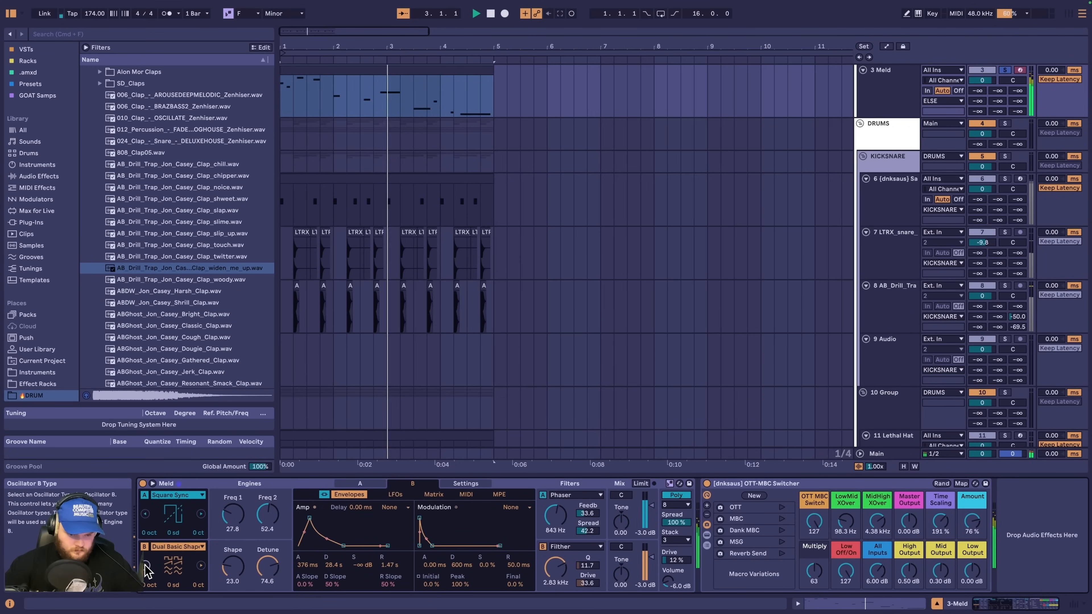
Step: Adjust the detune of Meld's oscillator B
{"action": "left_click_drag", "start_coordinate": [267, 567], "coordinate": [249, 569]}
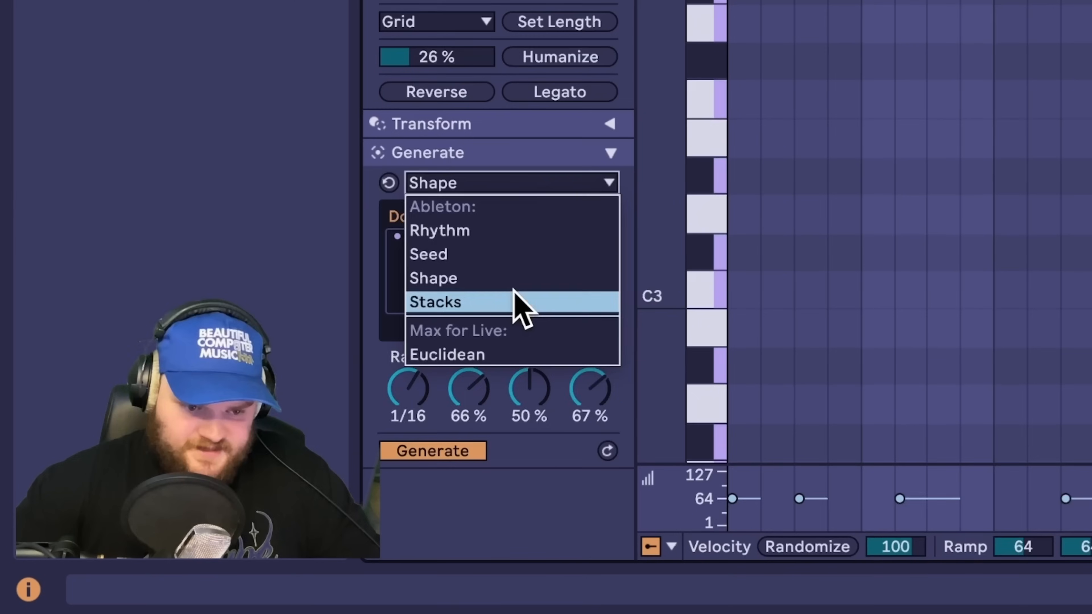
Step: Generate a chord with Stacks, trying different chord patterns and setting root F3 with inversion 1
{"action": "left_click", "coordinate": [196, 496]}
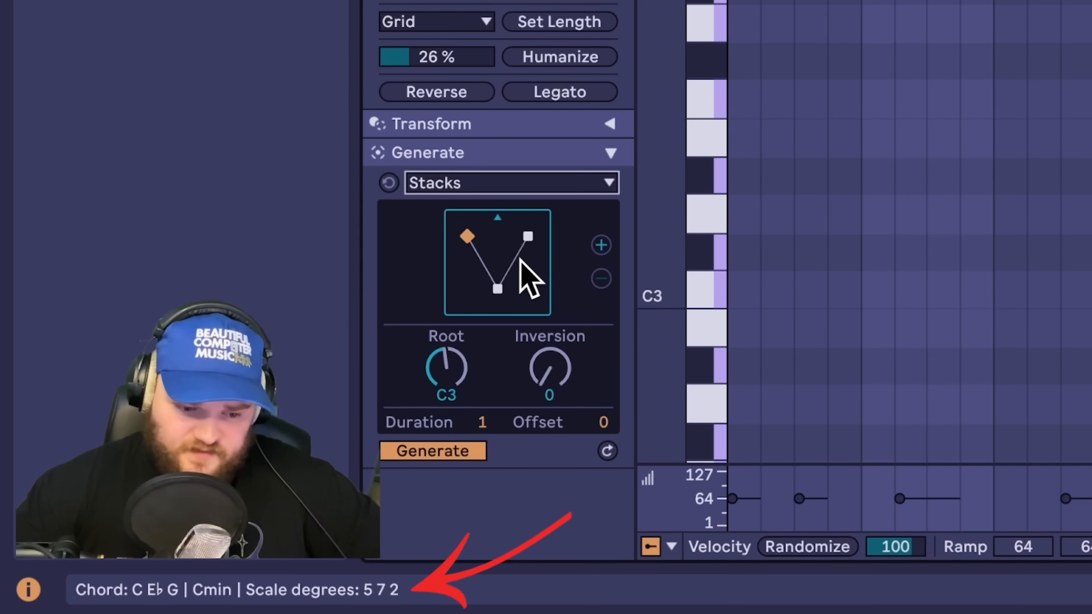
{"action": "left_click", "coordinate": [510, 268]}
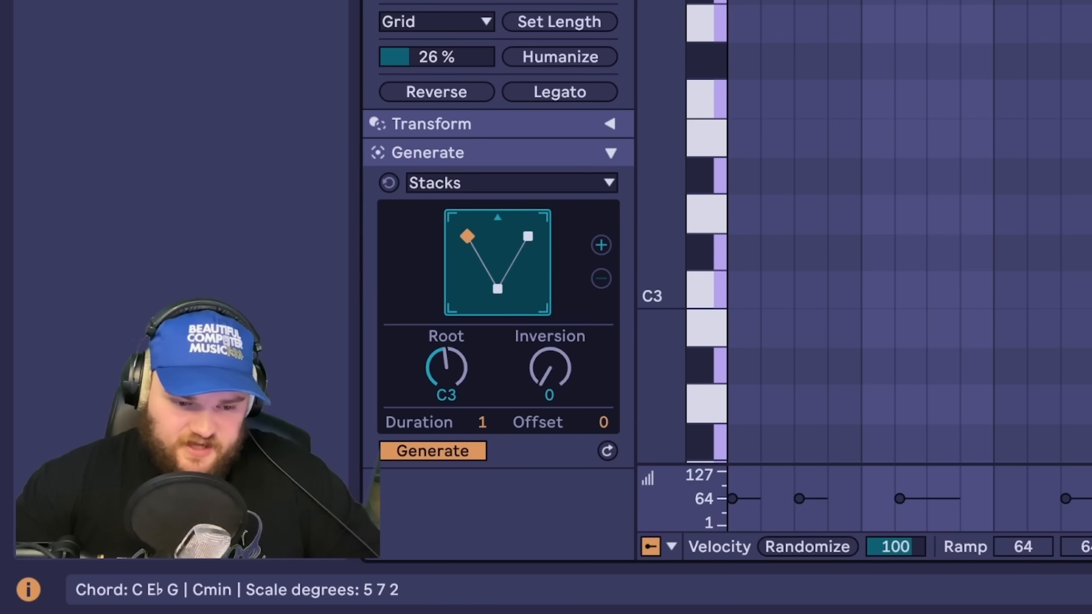
{"action": "left_click_drag", "start_coordinate": [510, 269], "coordinate": [510, 237]}
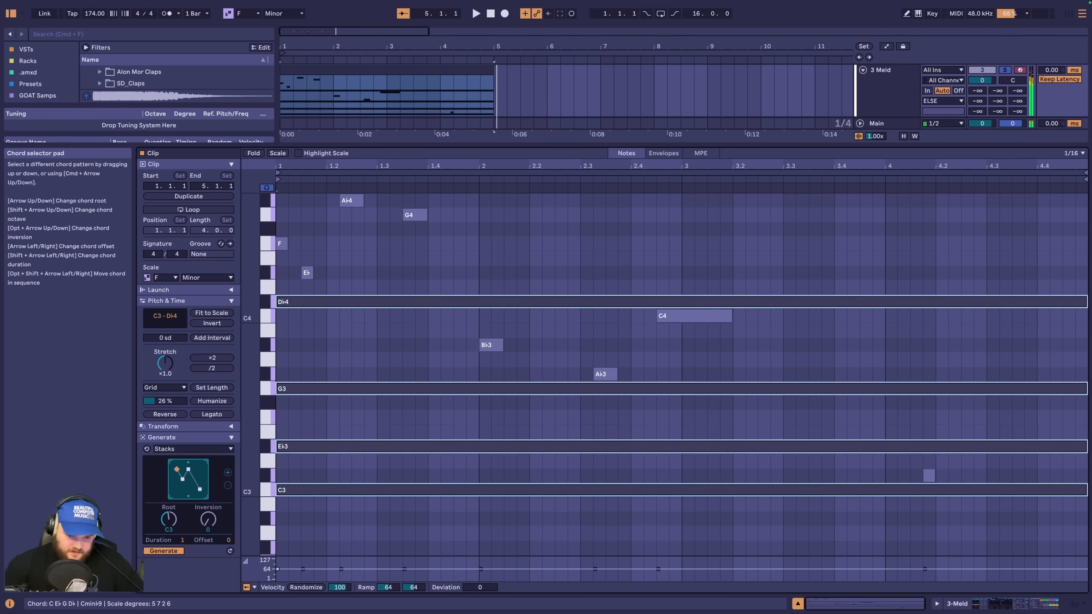
{"action": "left_click_drag", "start_coordinate": [188, 480], "coordinate": [188, 469]}
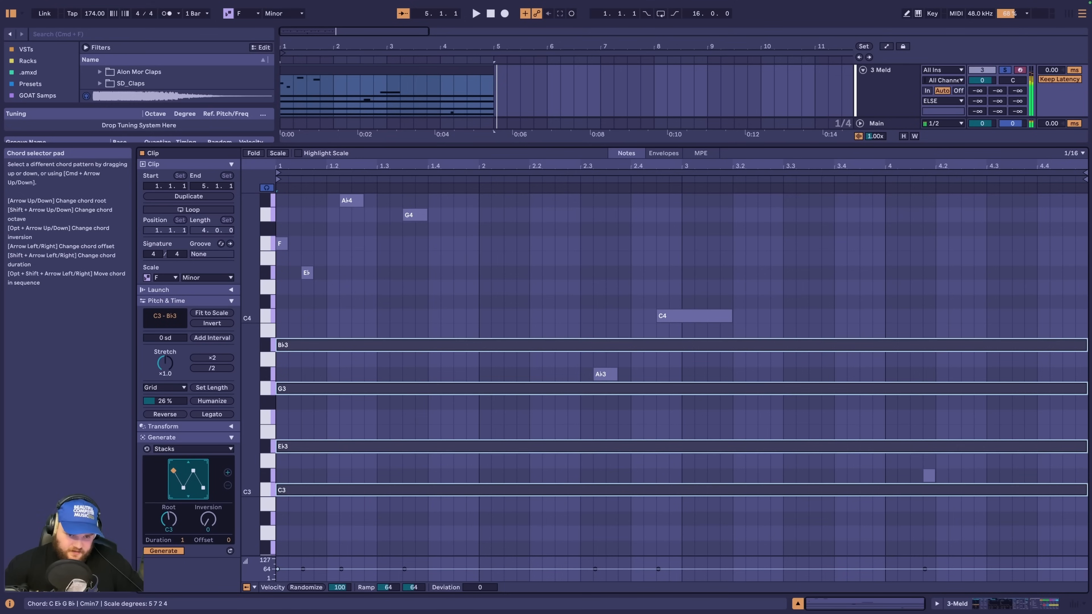
{"action": "left_click_drag", "start_coordinate": [169, 520], "coordinate": [208, 511]}
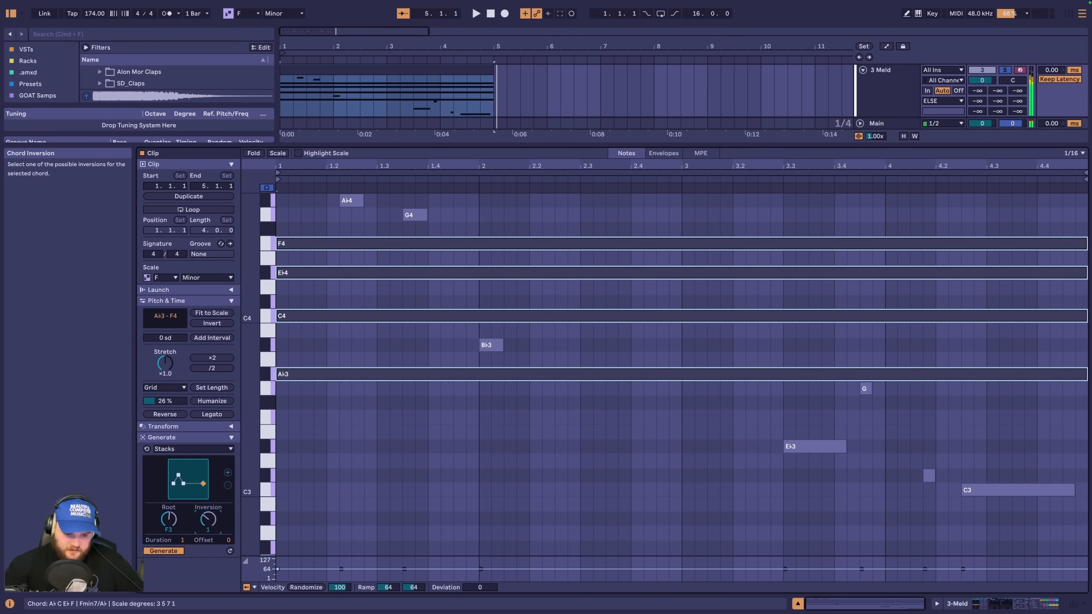
Step: Add a second and a third chord to the Stacks sequence and choose their chord patterns
{"action": "left_click", "coordinate": [228, 473]}
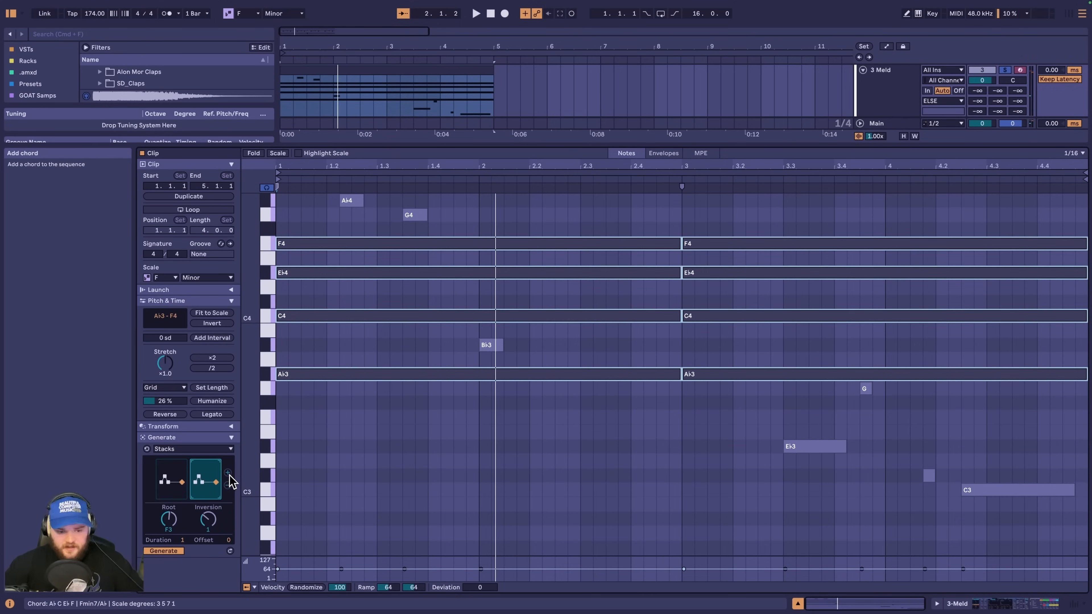
{"action": "left_click", "coordinate": [205, 479]}
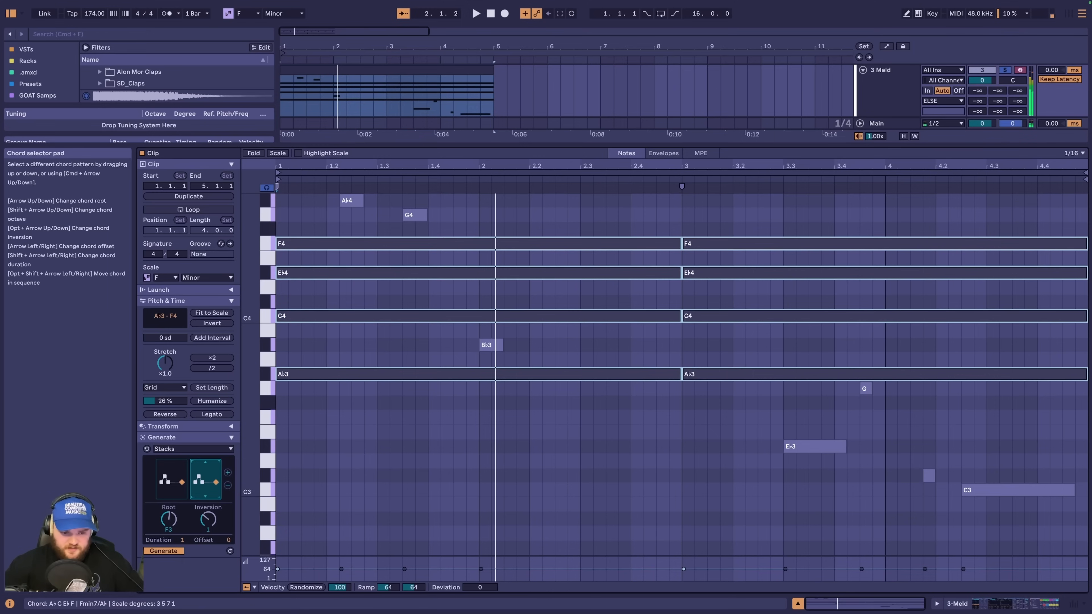
{"action": "left_click_drag", "start_coordinate": [205, 479], "coordinate": [206, 470]}
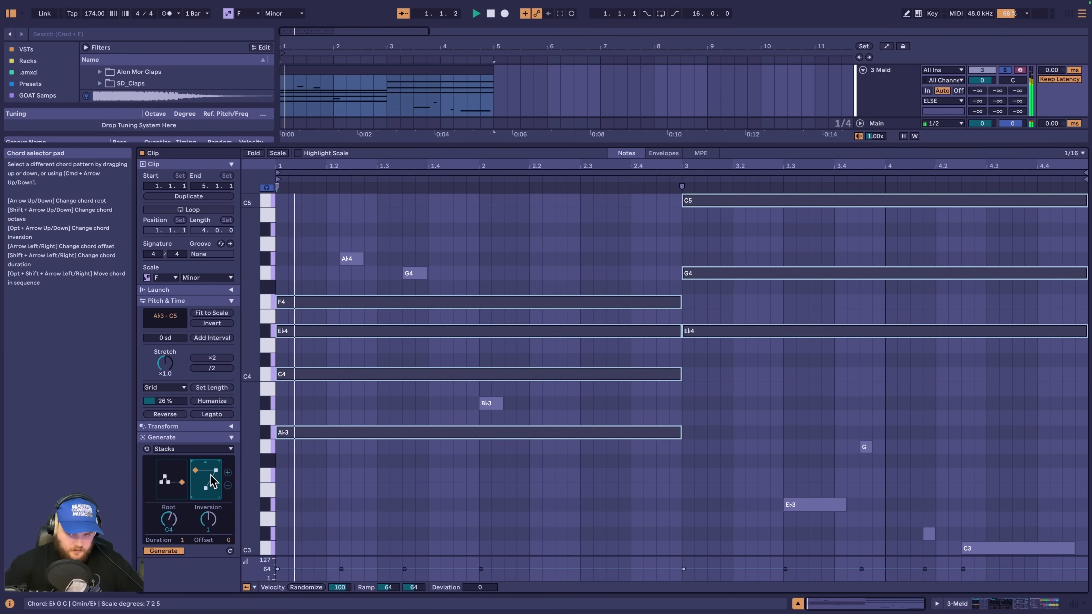
{"action": "left_click", "coordinate": [228, 473]}
{"action": "left_click_drag", "start_coordinate": [209, 479], "coordinate": [209, 471]}
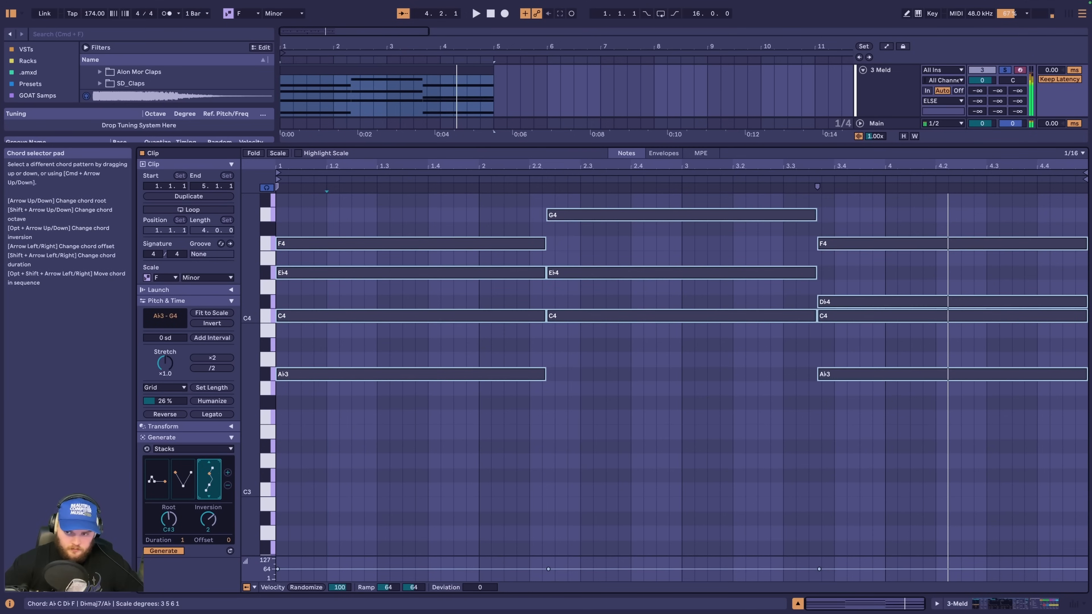
Step: Add a fourth Stacks chord, give the second chord offset -1/4 and the B♭min7 pattern, and play the progression
{"action": "left_click", "coordinate": [227, 473]}
{"action": "left_click", "coordinate": [173, 490]}
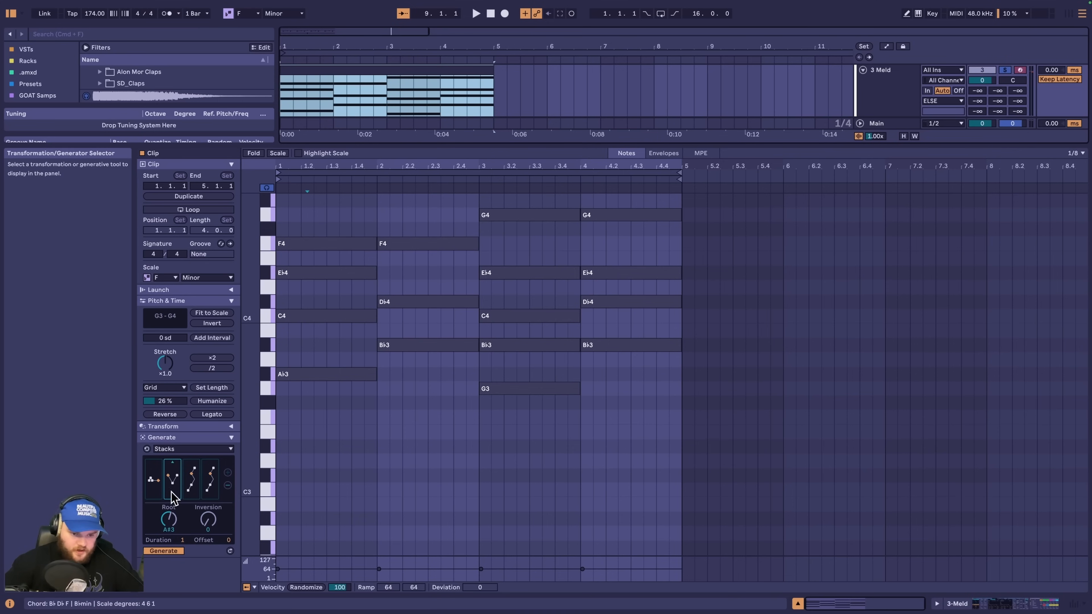
{"action": "left_click_drag", "start_coordinate": [227, 540], "coordinate": [226, 545]}
{"action": "left_click_drag", "start_coordinate": [173, 488], "coordinate": [173, 484]}
{"action": "key", "text": "space"}
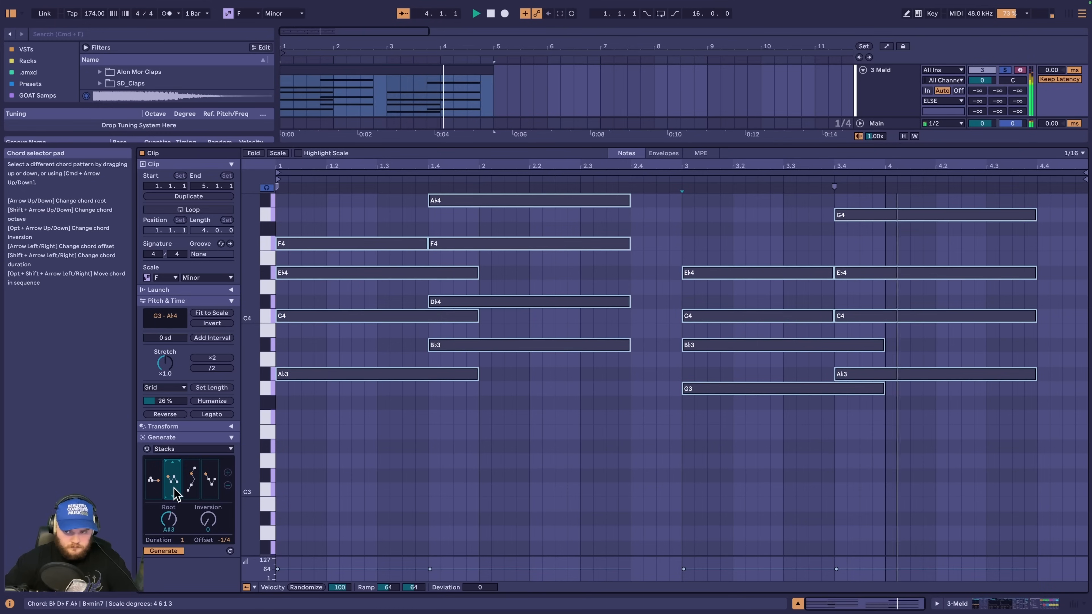
{"action": "key", "text": "Down"}
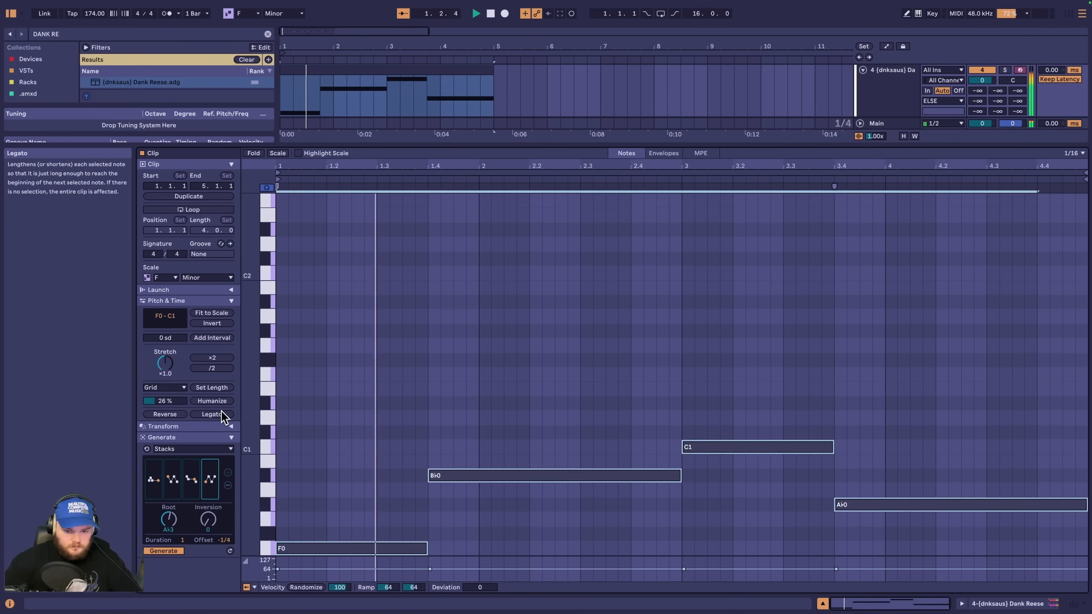
Step: Search the browser for Auto Filter and add it to the Dank Reese bass track
{"action": "key", "text": "shift+Tab"}
{"action": "key", "text": "ctrl+f"}
{"action": "type", "text": "AUTO FIL"}
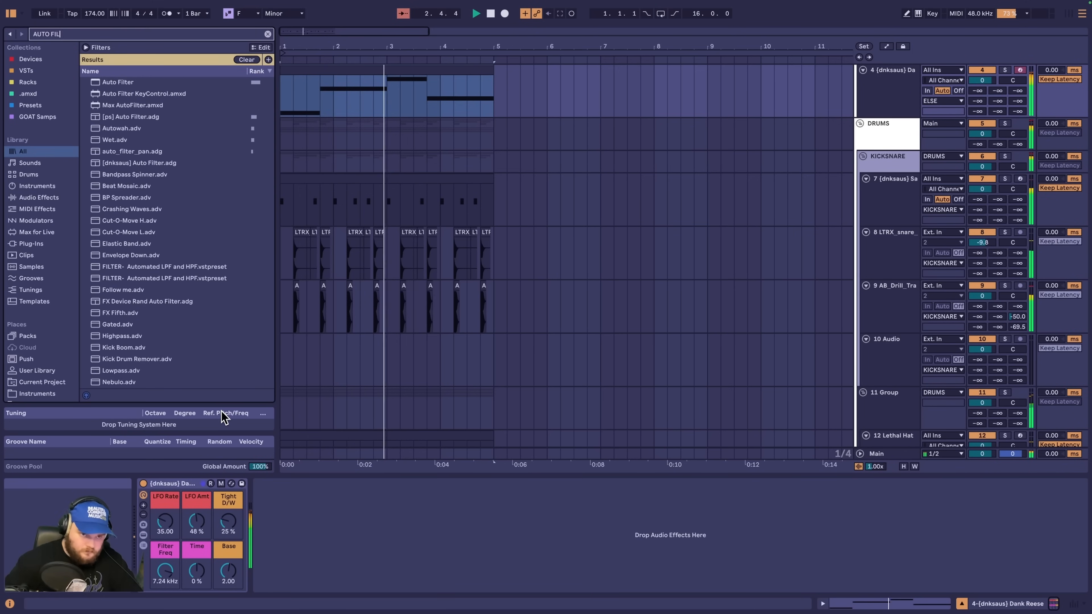
{"action": "key", "text": "Down"}
{"action": "key", "text": "Return"}
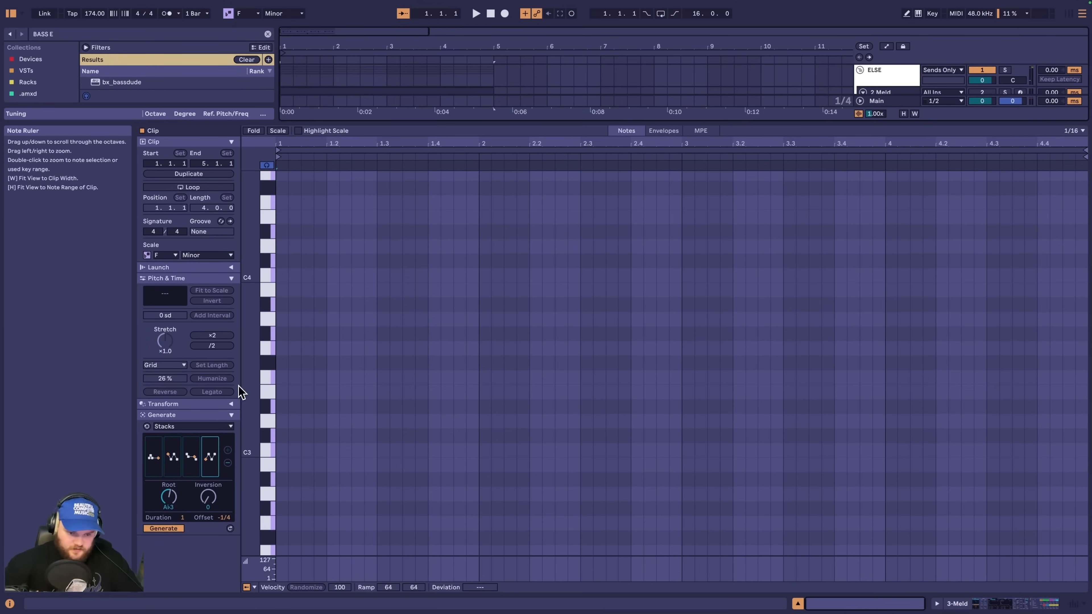
Step: Switch the MIDI generator to Euclidean
{"action": "left_click", "coordinate": [201, 450]}
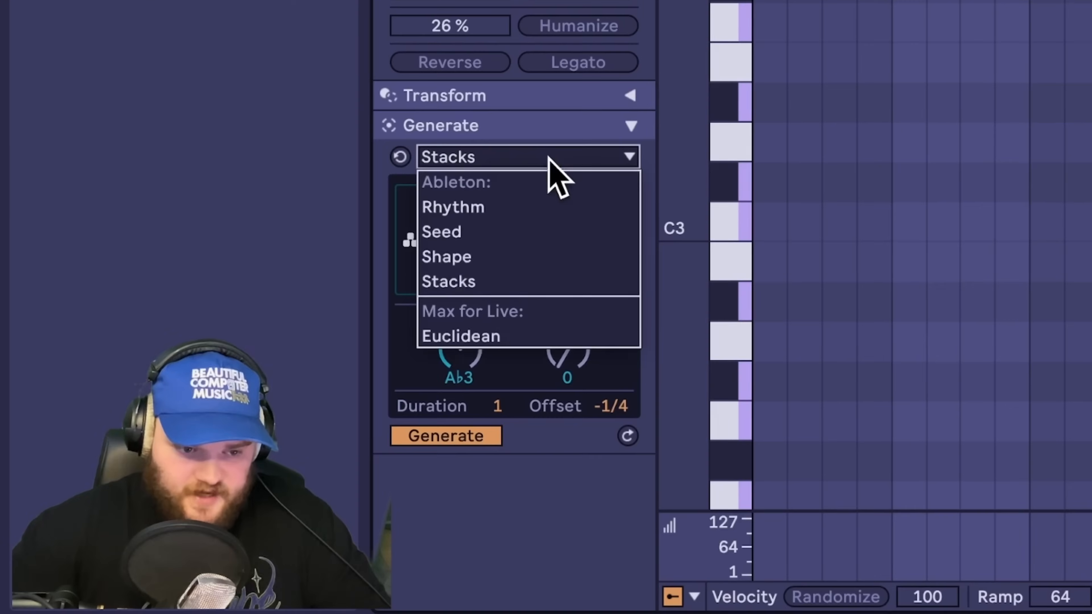
{"action": "left_click", "coordinate": [514, 337]}
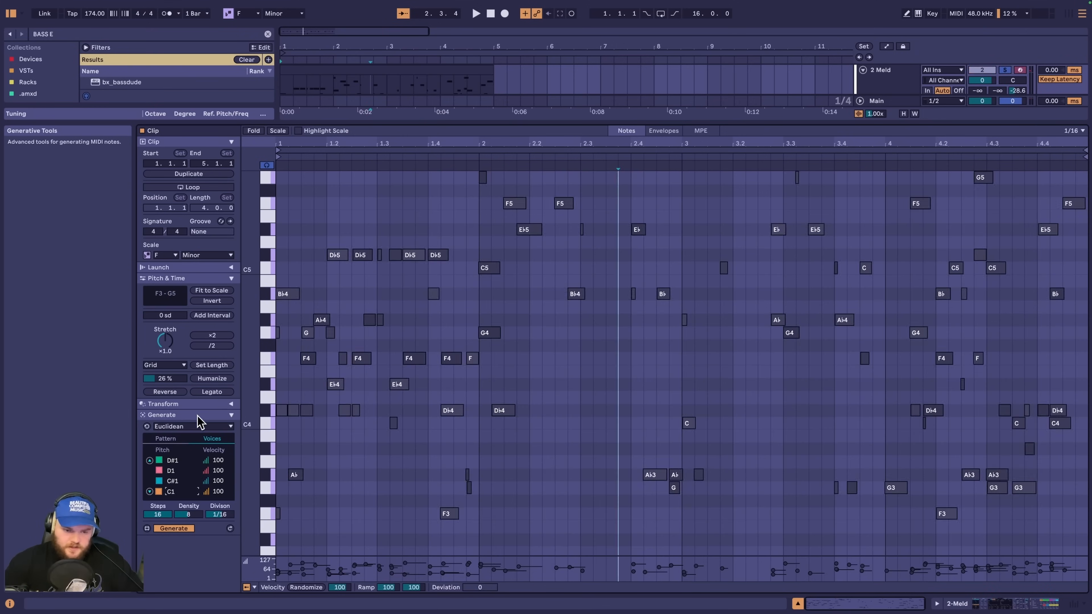
Step: Stretch all notes of the Meld melody by ×1.7, play them, and set the interval size to +6 sd
{"action": "key", "text": "space"}
{"action": "left_click", "coordinate": [232, 415]}
{"action": "key", "text": "super+a"}
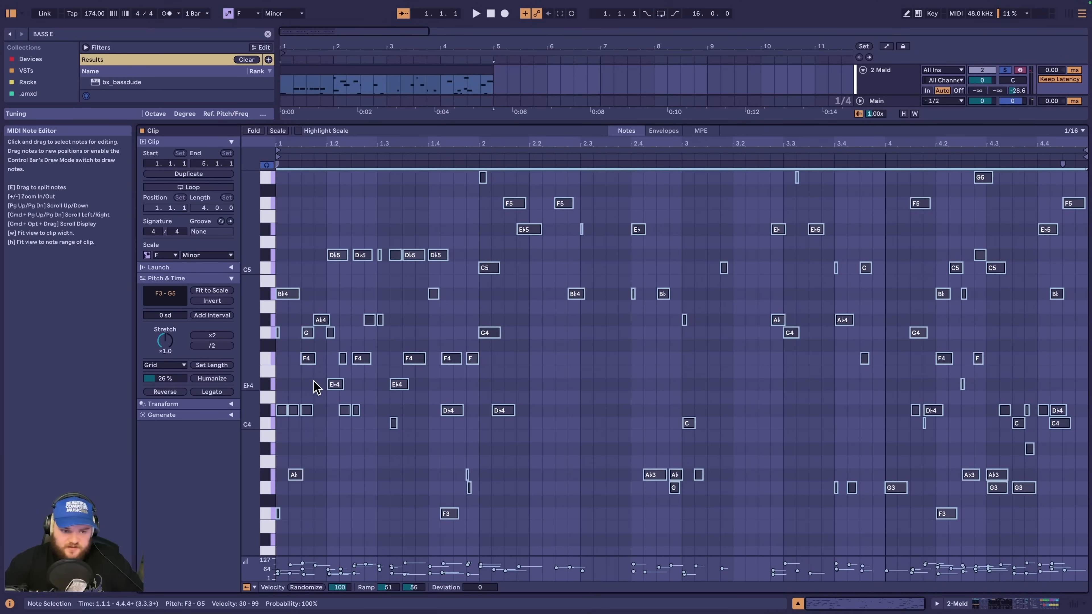
{"action": "mouse_move", "coordinate": [170, 343]}
{"action": "left_mouse_down"}
{"action": "mouse_move", "coordinate": [169, 304]}
{"action": "mouse_move", "coordinate": [165, 344]}
{"action": "mouse_move", "coordinate": [165, 333]}
{"action": "left_mouse_up"}
{"action": "key", "text": "space"}
{"action": "key", "text": "space"}
{"action": "key", "text": "space"}
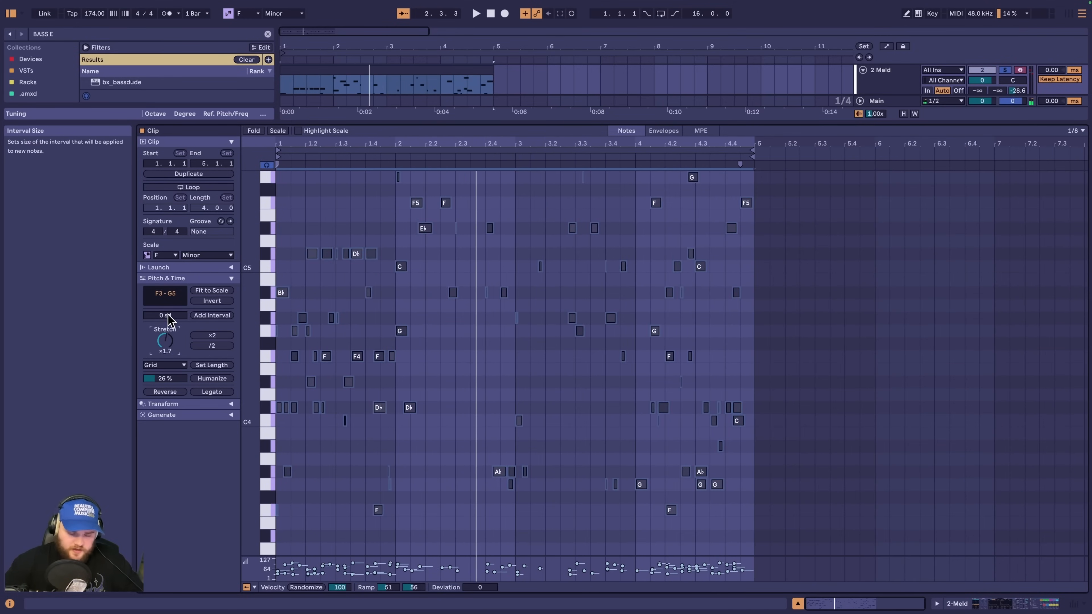
{"action": "left_click_drag", "start_coordinate": [165, 316], "coordinate": [185, 308]}
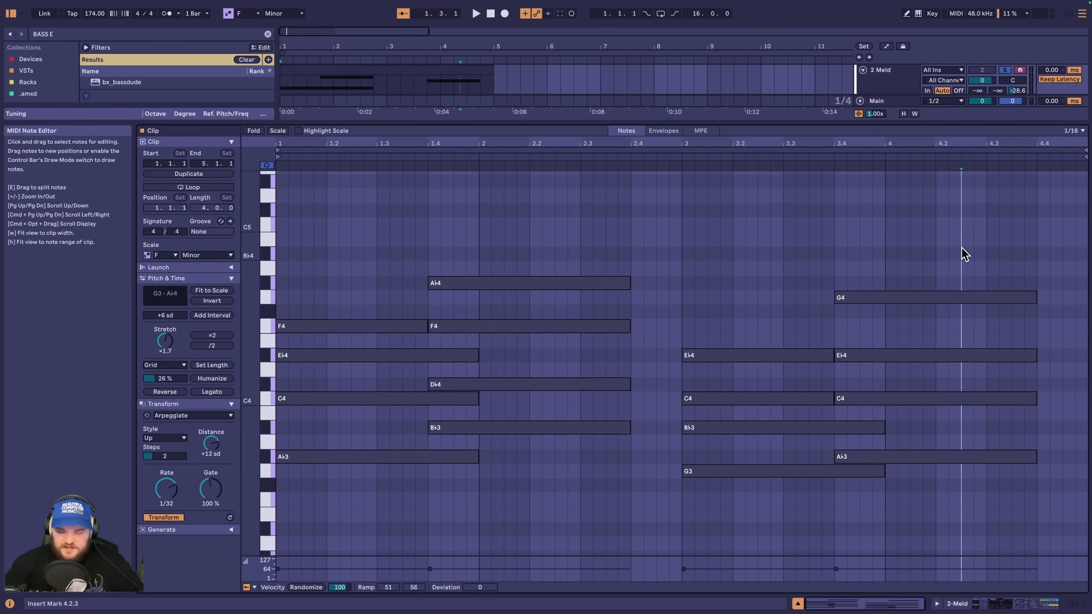
Step: Arpeggiate all chord notes upward at rate 1/24 with 3 steps, and listen to the pattern
{"action": "key", "text": "super+a"}
{"action": "left_click", "coordinate": [231, 278]}
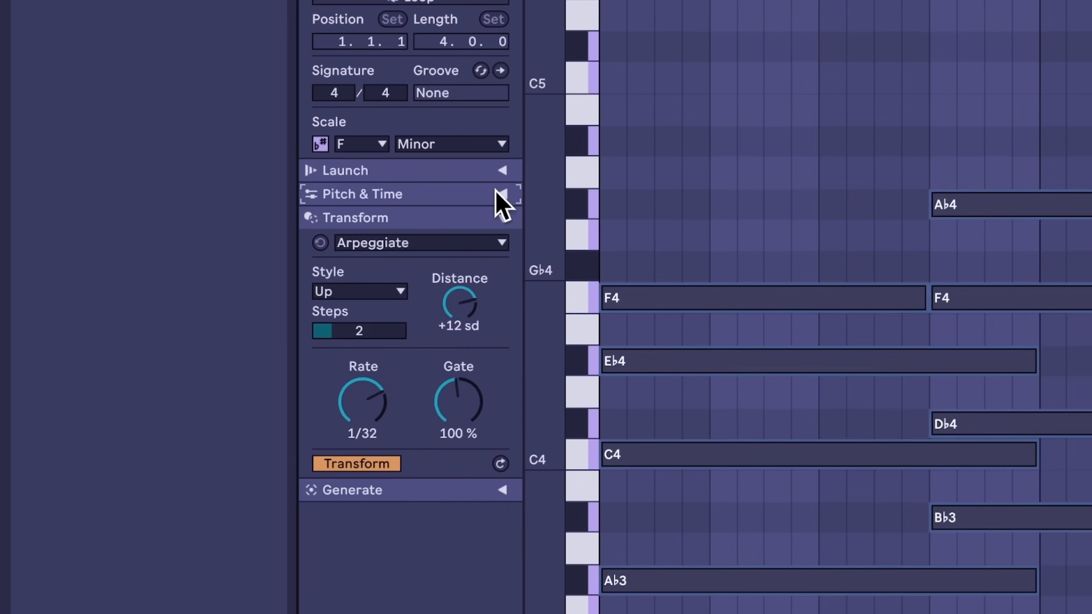
{"action": "key", "text": "space"}
{"action": "left_click_drag", "start_coordinate": [169, 378], "coordinate": [169, 382]}
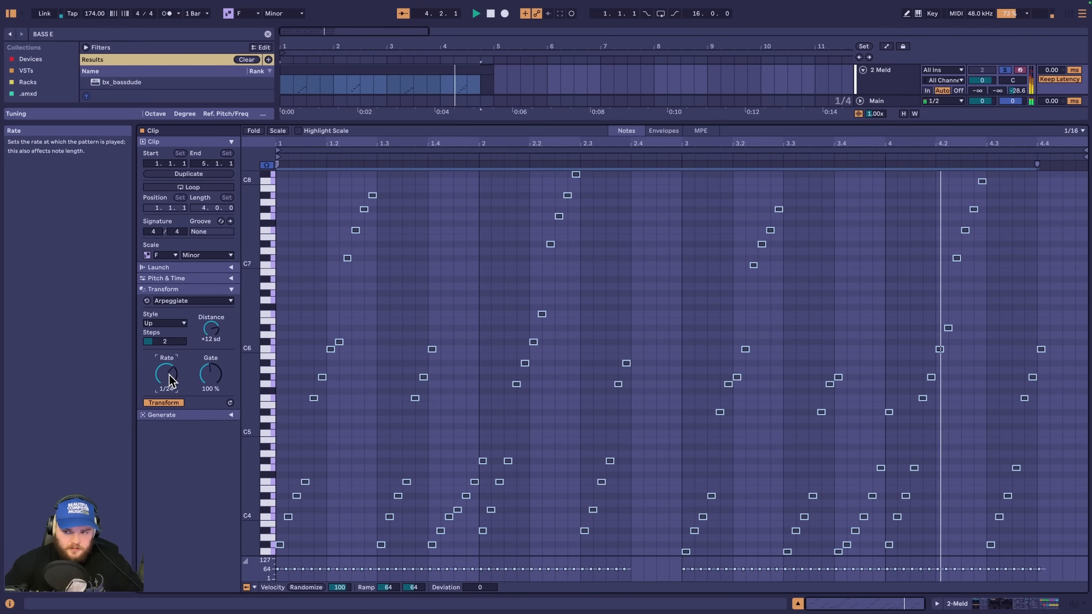
{"action": "key", "text": "space"}
{"action": "left_click_drag", "start_coordinate": [176, 342], "coordinate": [176, 337]}
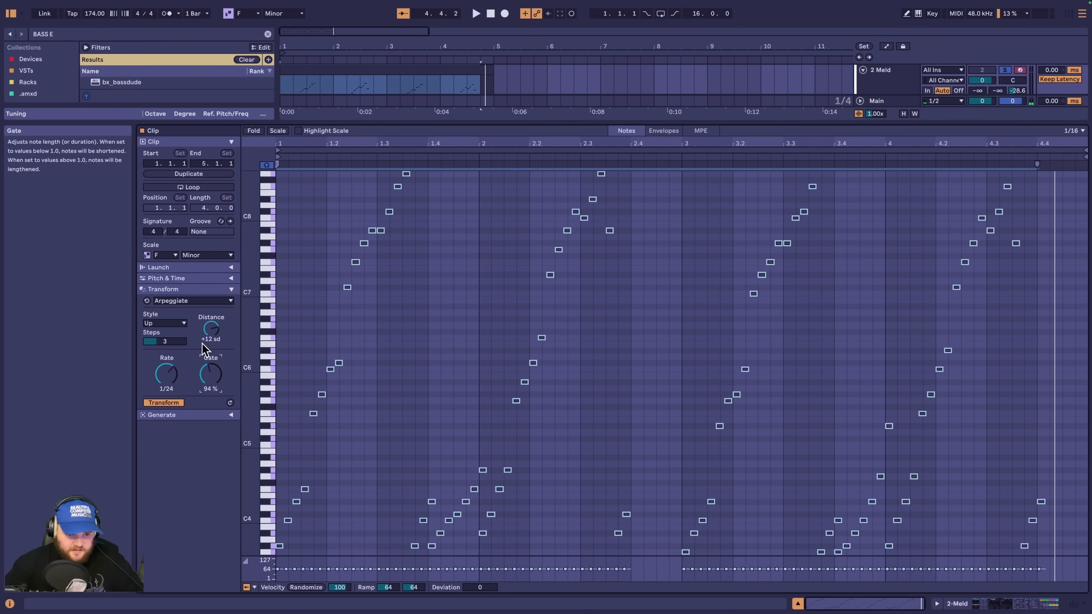
Step: Change the arpeggio style to Random and play it
{"action": "left_click", "coordinate": [183, 323]}
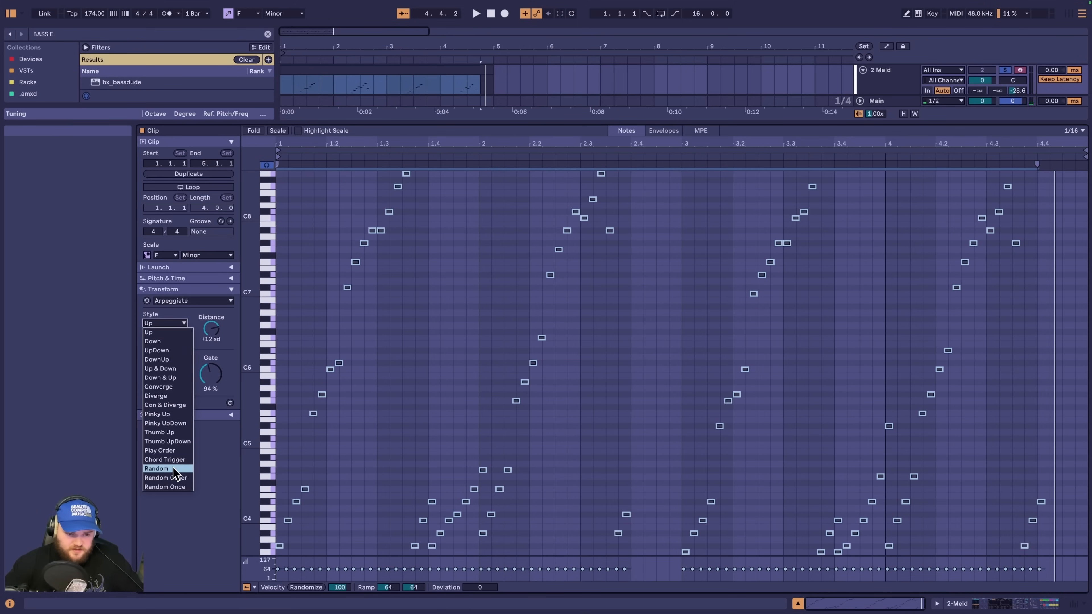
{"action": "left_click", "coordinate": [173, 469]}
{"action": "key", "text": "space"}
{"action": "left_click", "coordinate": [460, 352]}
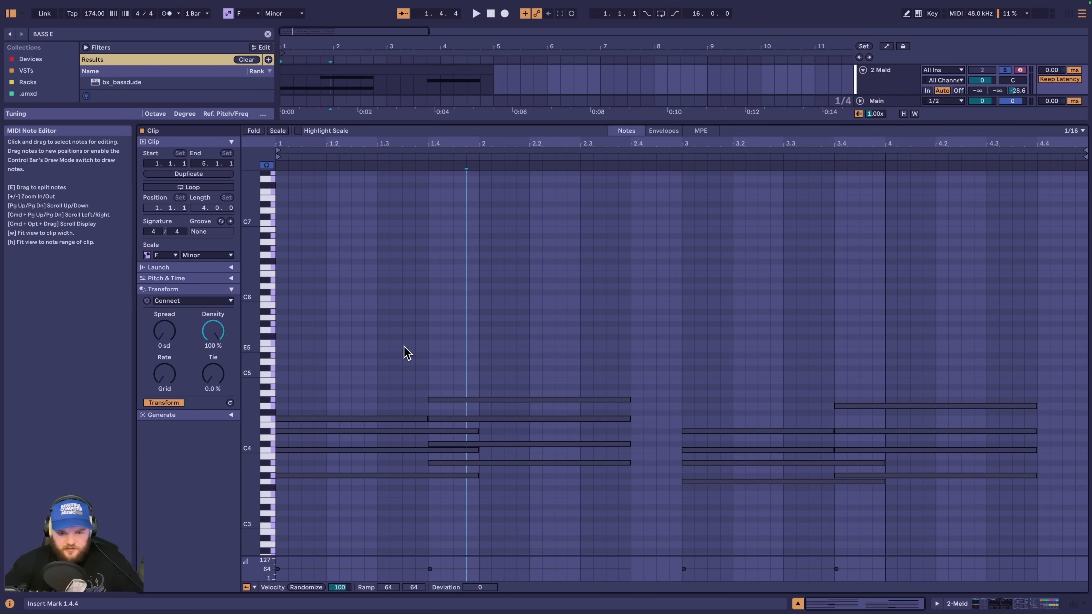
Step: Fill the gap between the chords using Connect with spread 12 sd, rate 1/32 and tie 20 %, and adjust the density
{"action": "left_click", "coordinate": [397, 353]}
{"action": "key", "text": "super+a"}
{"action": "left_click_drag", "start_coordinate": [170, 334], "coordinate": [170, 323]}
{"action": "left_click_drag", "start_coordinate": [168, 375], "coordinate": [168, 340]}
{"action": "mouse_move", "coordinate": [216, 375]}
{"action": "left_mouse_down"}
{"action": "mouse_move", "coordinate": [216, 342]}
{"action": "mouse_move", "coordinate": [213, 354]}
{"action": "left_mouse_up"}
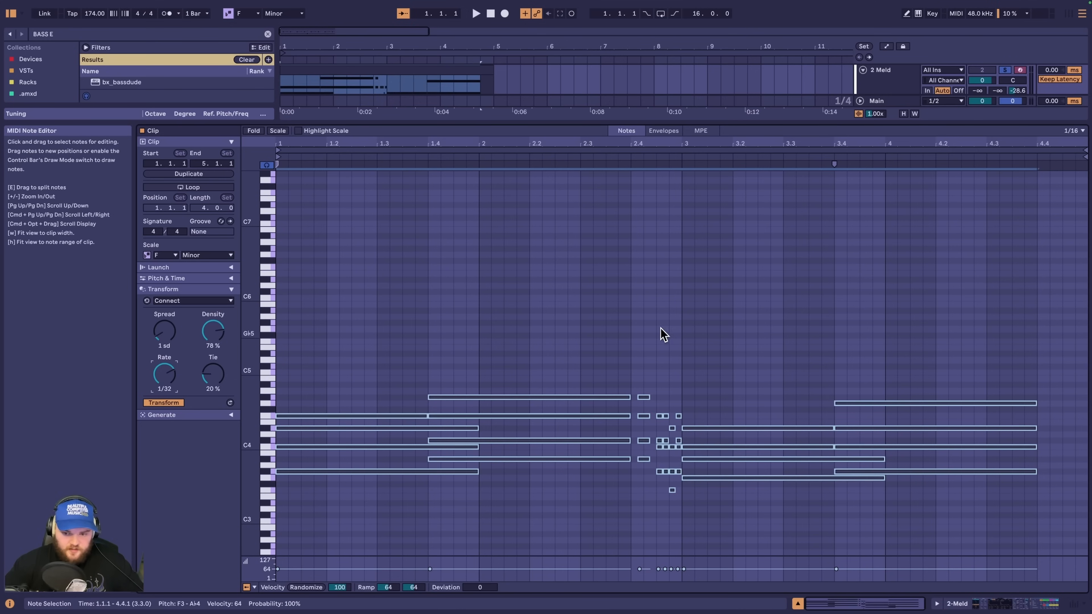
{"action": "left_click_drag", "start_coordinate": [165, 332], "coordinate": [164, 318]}
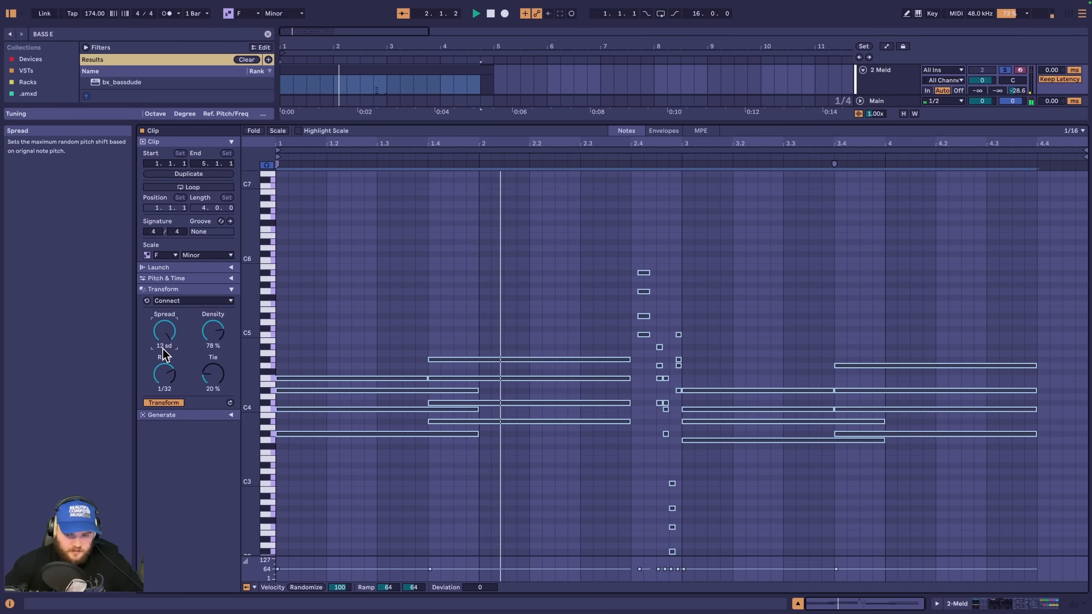
{"action": "left_click_drag", "start_coordinate": [212, 332], "coordinate": [213, 342]}
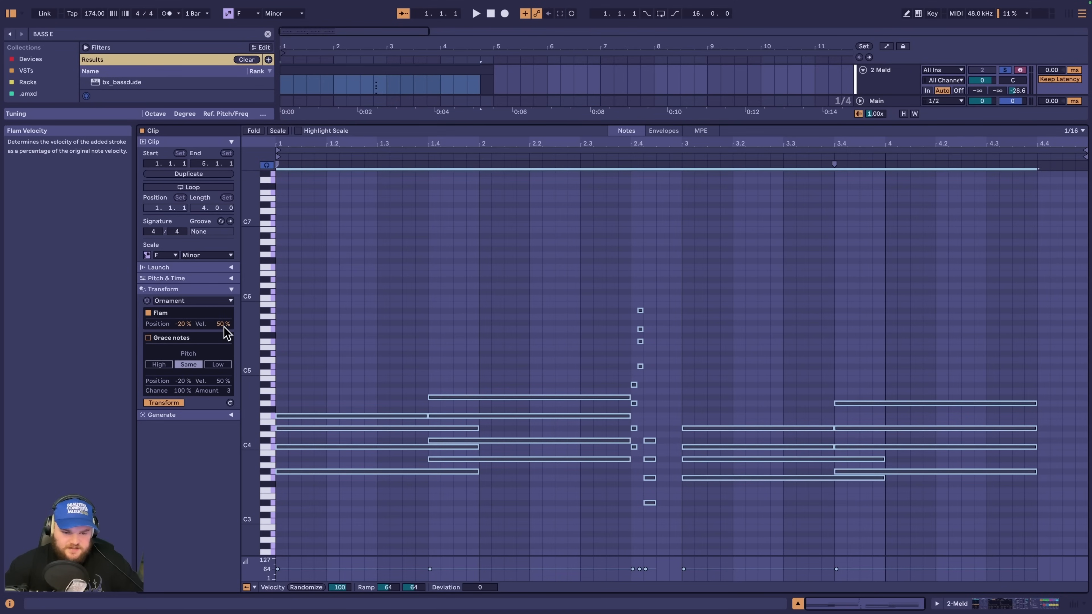
Step: Ornament the notes with a flam at position 100 % and velocity 66 %, and play it
{"action": "left_click_drag", "start_coordinate": [223, 326], "coordinate": [223, 322]}
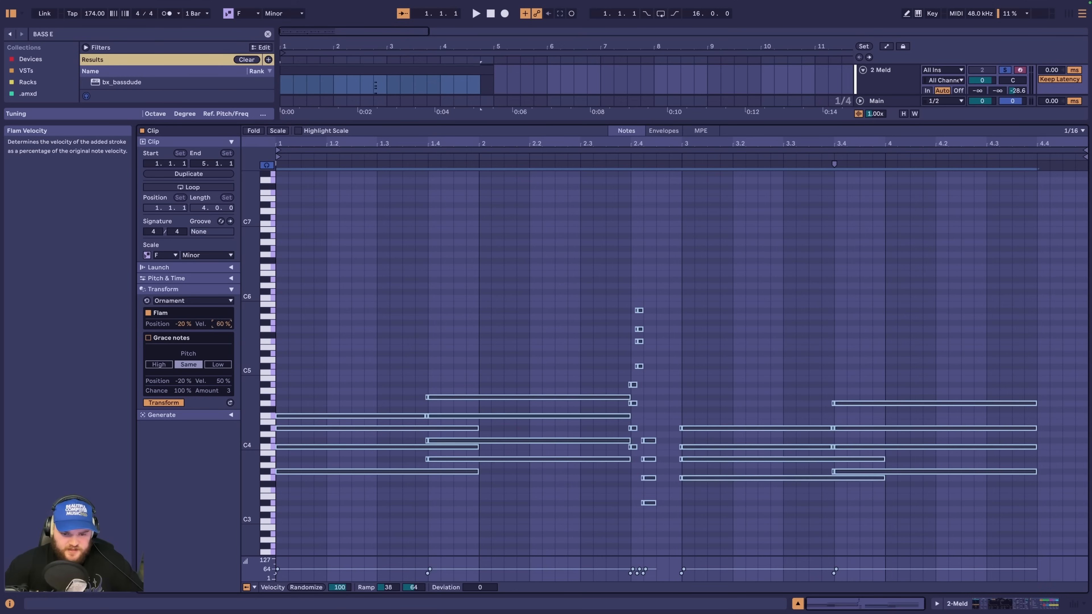
{"action": "key", "text": "space"}
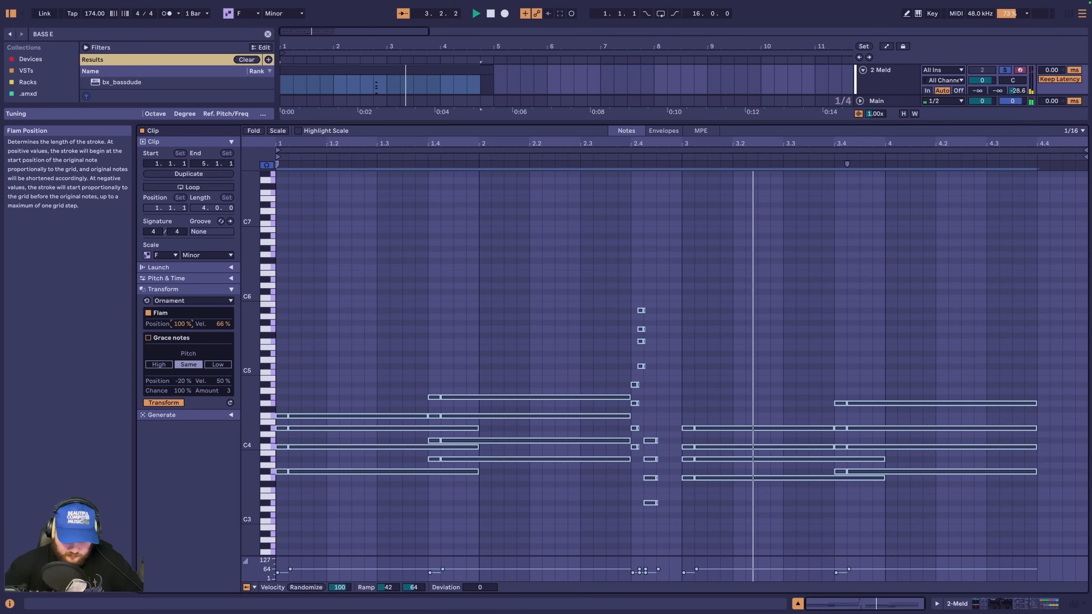
Step: Ornament the notes with grace notes, trying the low and high pitch options
{"action": "left_click", "coordinate": [148, 337]}
{"action": "left_click", "coordinate": [217, 365]}
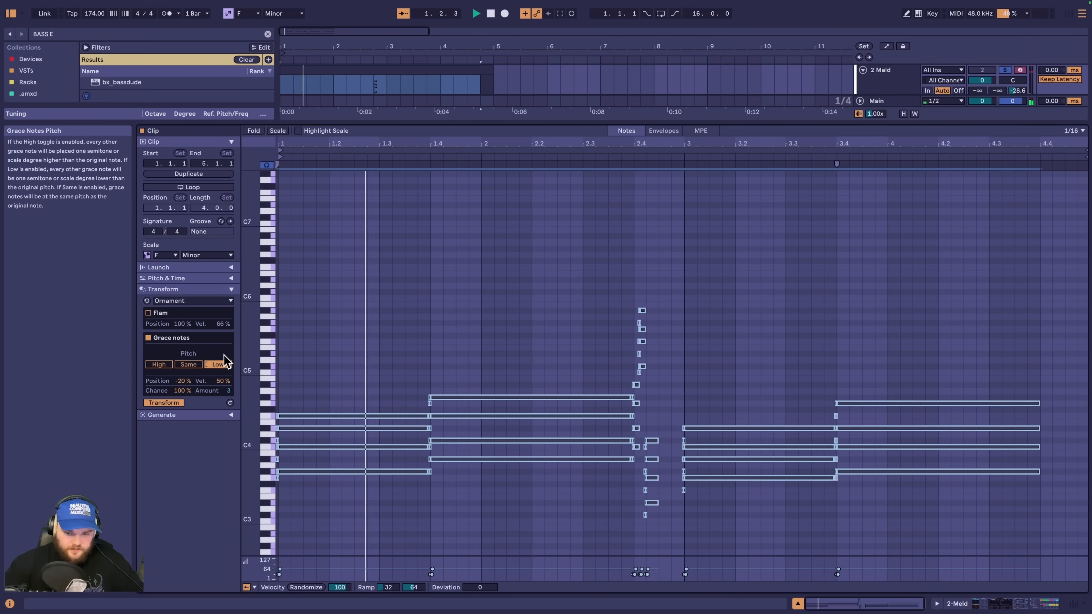
{"action": "left_click", "coordinate": [159, 364]}
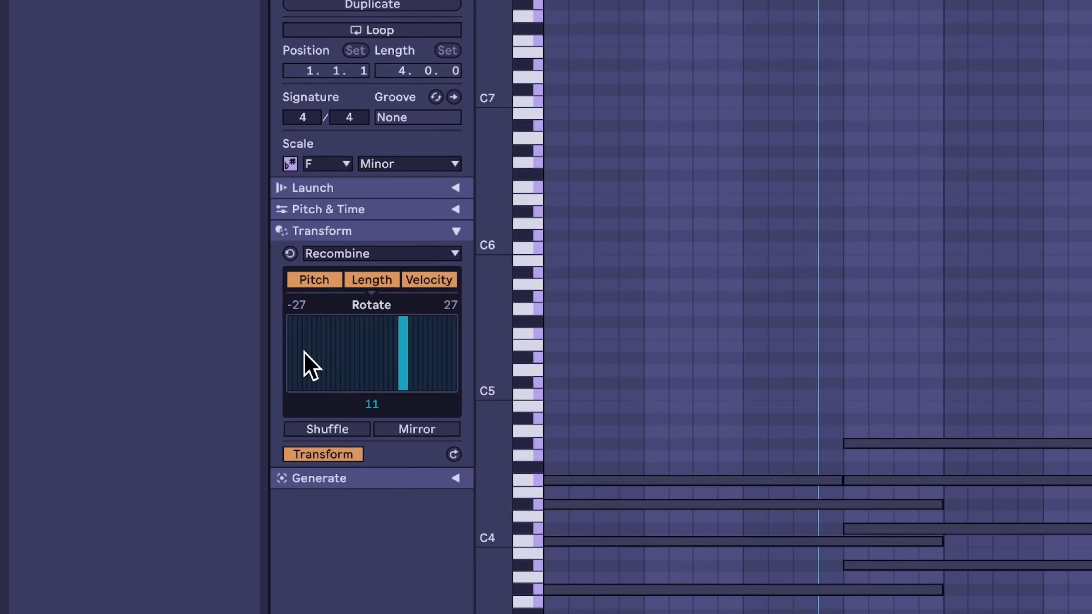
Step: Recombine the notes' pitch, length and velocity with rotation 3, trying shuffle and mirror during playback
{"action": "left_click", "coordinate": [569, 338]}
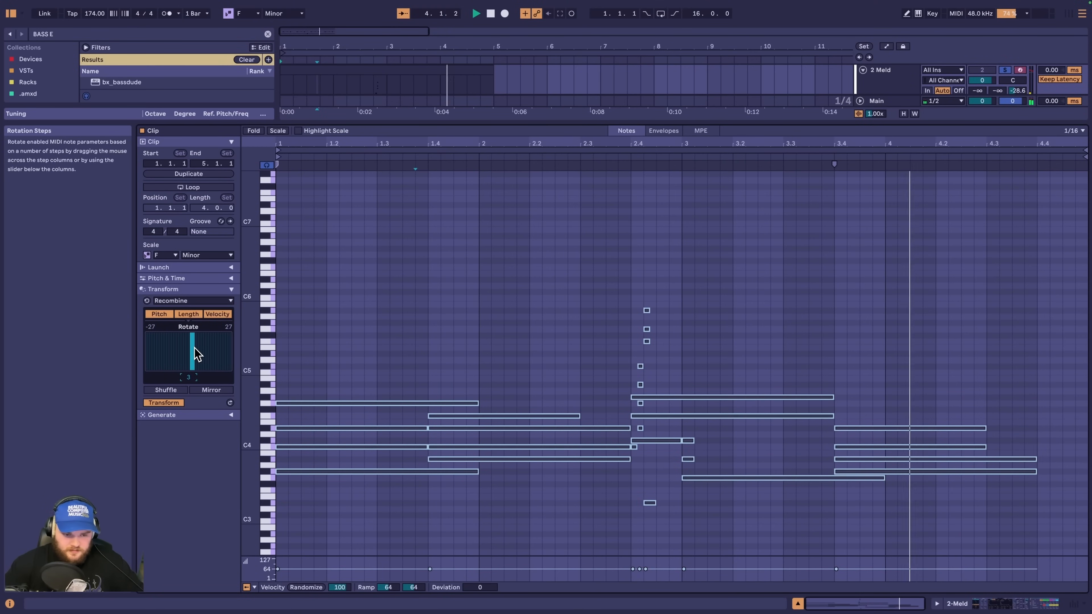
{"action": "left_click", "coordinate": [170, 389]}
{"action": "left_click", "coordinate": [203, 389]}
{"action": "left_click", "coordinate": [203, 389]}
{"action": "left_click", "coordinate": [203, 390]}
{"action": "key", "text": "space"}
{"action": "left_click", "coordinate": [204, 390]}
{"action": "left_click", "coordinate": [210, 390]}
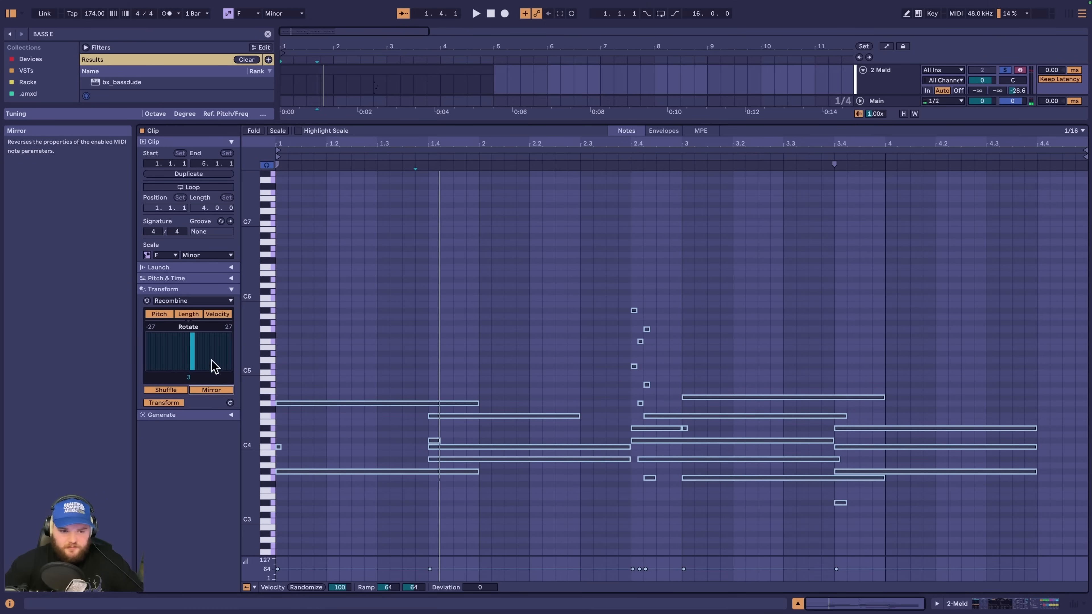
{"action": "left_click", "coordinate": [230, 279]}
{"action": "left_click", "coordinate": [232, 279]}
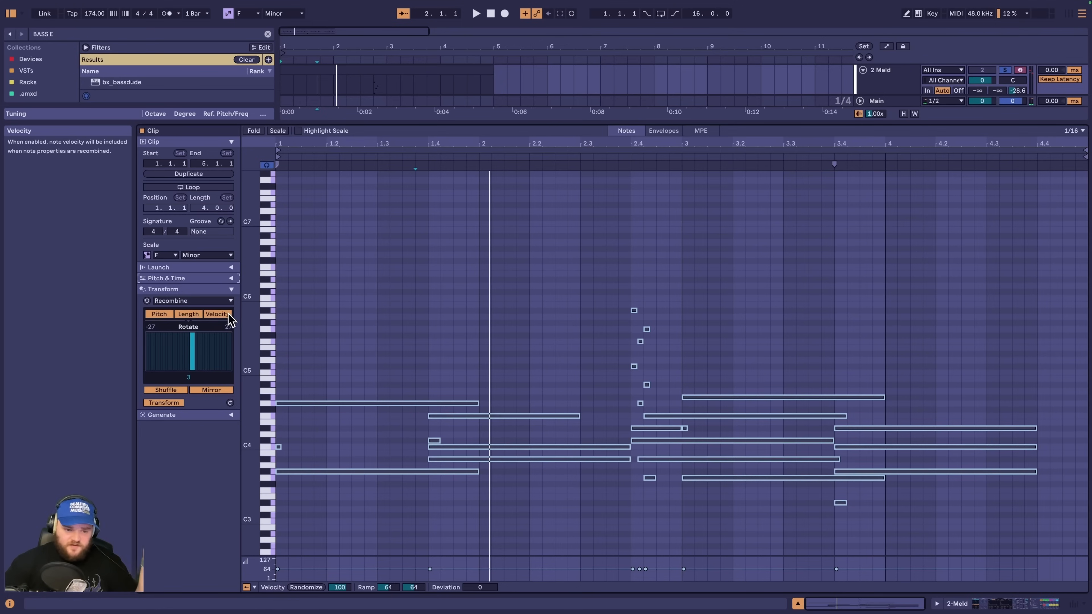
Step: Try the Span transformation on the notes, setting the tenuto offset to 32 %, adjusting the variation and switching to legato
{"action": "mouse_move", "coordinate": [213, 336]}
{"action": "left_mouse_down"}
{"action": "mouse_move", "coordinate": [213, 317]}
{"action": "mouse_move", "coordinate": [213, 347]}
{"action": "mouse_move", "coordinate": [213, 335]}
{"action": "left_mouse_up"}
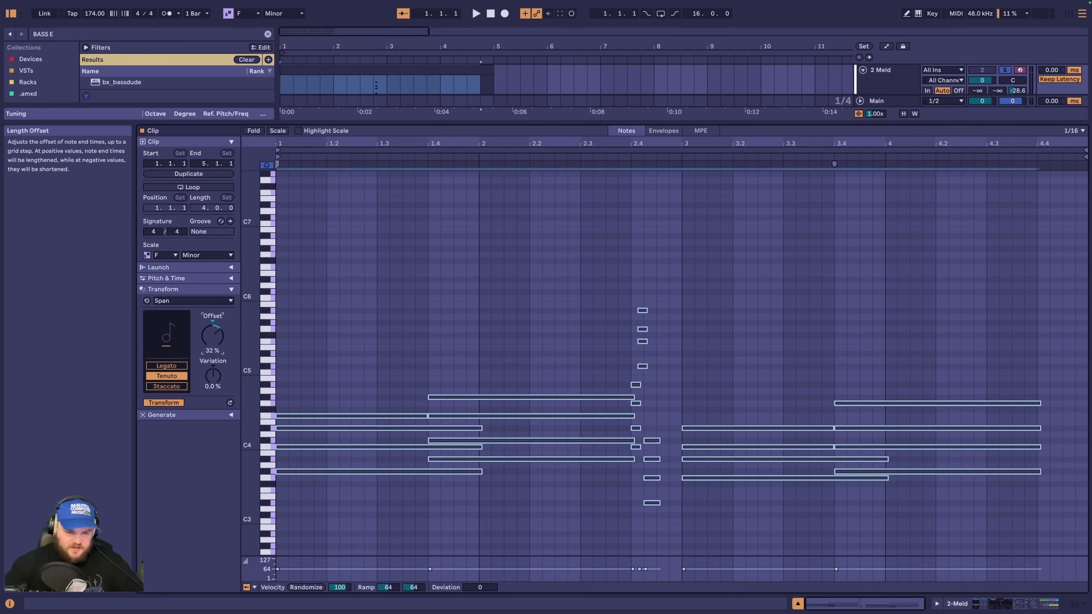
{"action": "left_click_drag", "start_coordinate": [213, 375], "coordinate": [212, 396]}
{"action": "left_click", "coordinate": [178, 367]}
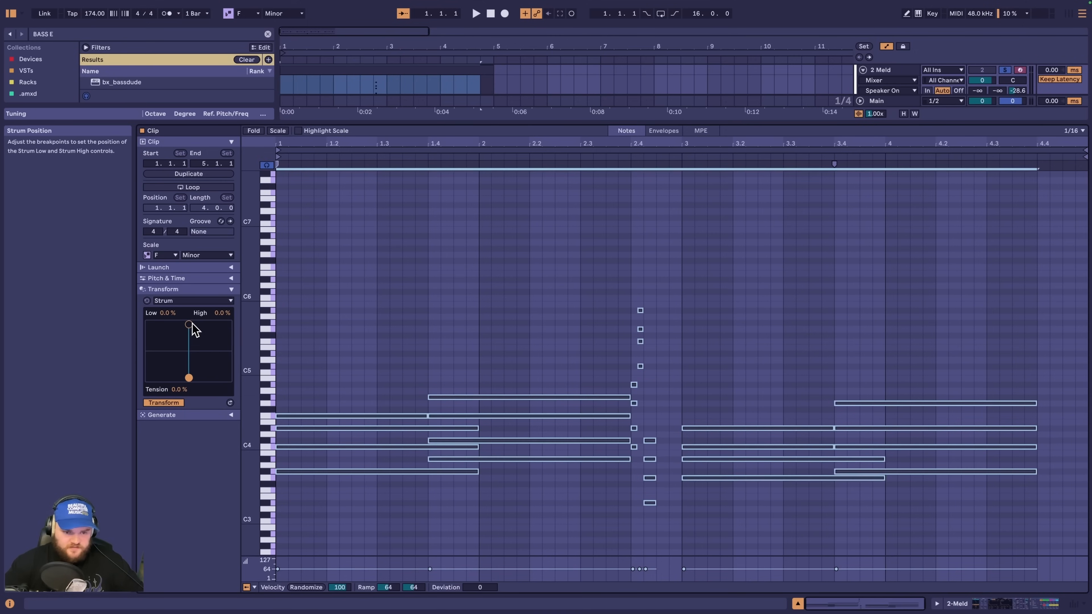
Step: Strum the chord notes with High at 100 %, play the clip and try the tension and low settings
{"action": "left_click_drag", "start_coordinate": [189, 324], "coordinate": [313, 330]}
{"action": "key", "text": "space"}
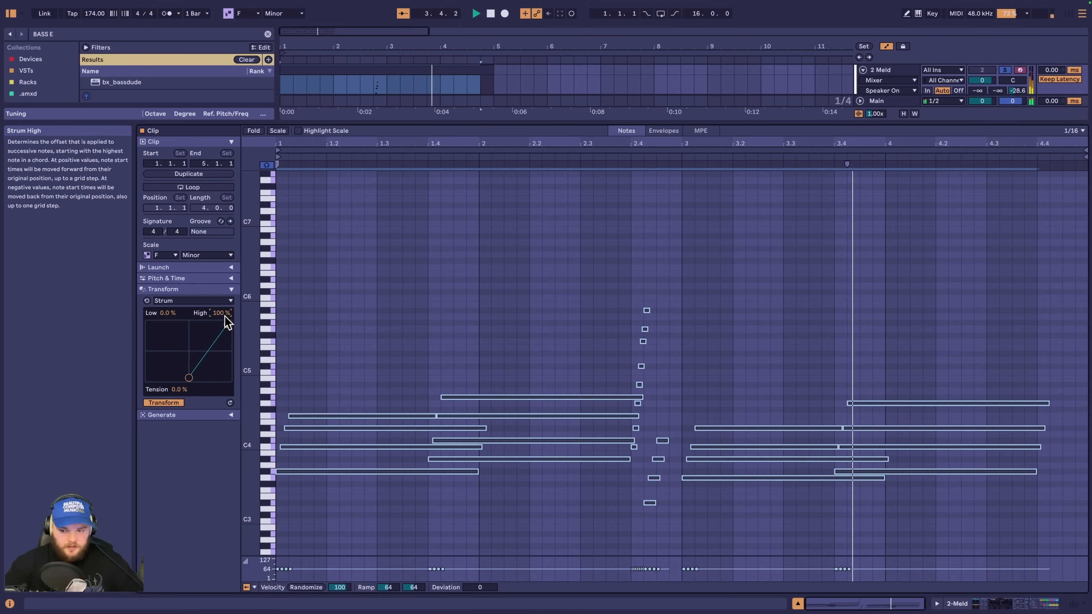
{"action": "mouse_move", "coordinate": [180, 389]}
{"action": "left_mouse_down"}
{"action": "mouse_move", "coordinate": [179, 375]}
{"action": "mouse_move", "coordinate": [179, 394]}
{"action": "left_mouse_up"}
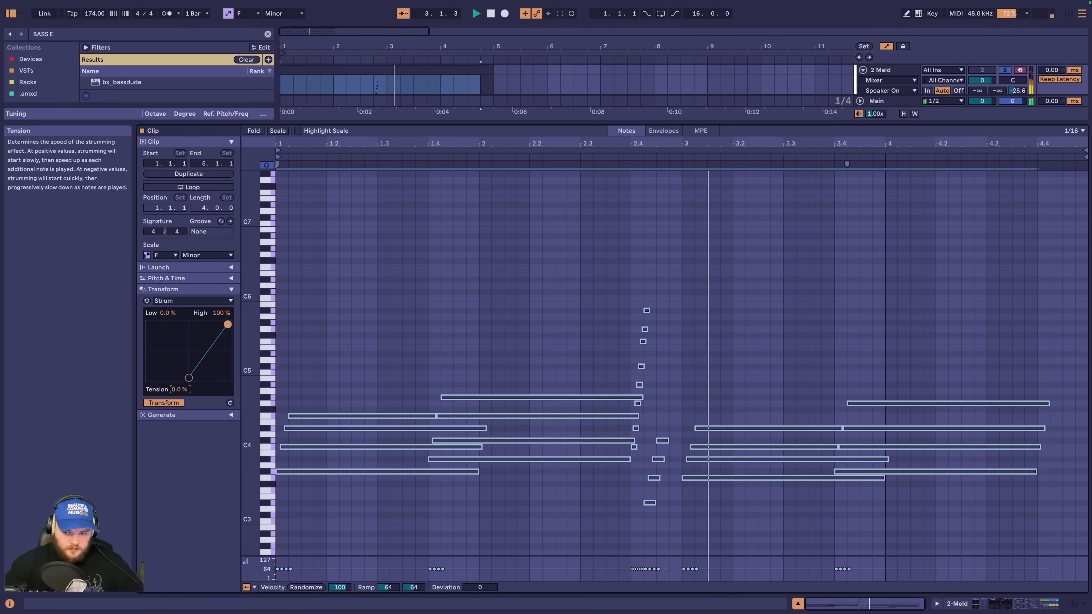
{"action": "left_click_drag", "start_coordinate": [168, 313], "coordinate": [168, 310]}
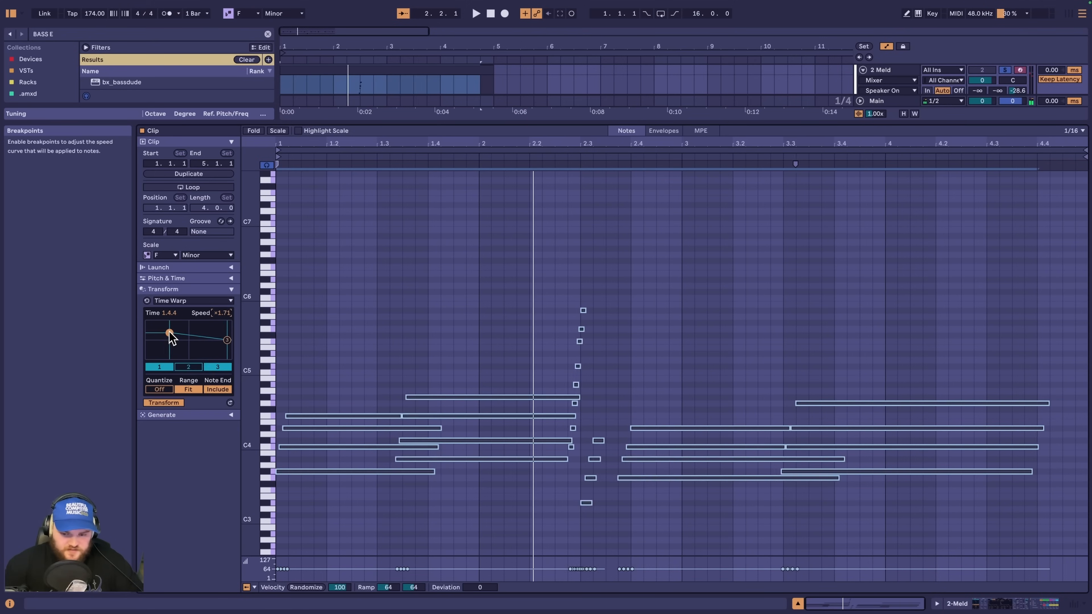
Step: Try a Time Warp with breakpoints at 1.3.2 (×0.69) and 2.2.4 (×2.02) during playback, turning quantize on and toggling the range fit
{"action": "left_click_drag", "start_coordinate": [169, 333], "coordinate": [161, 345]}
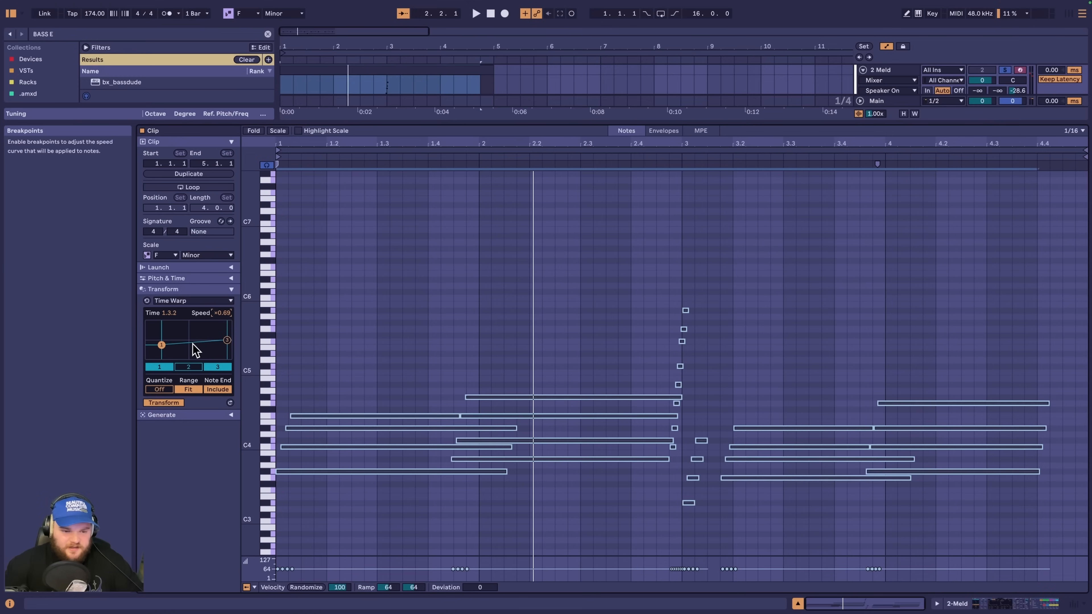
{"action": "left_click", "coordinate": [189, 367]}
{"action": "left_click_drag", "start_coordinate": [189, 340], "coordinate": [190, 327]}
{"action": "key", "text": "space"}
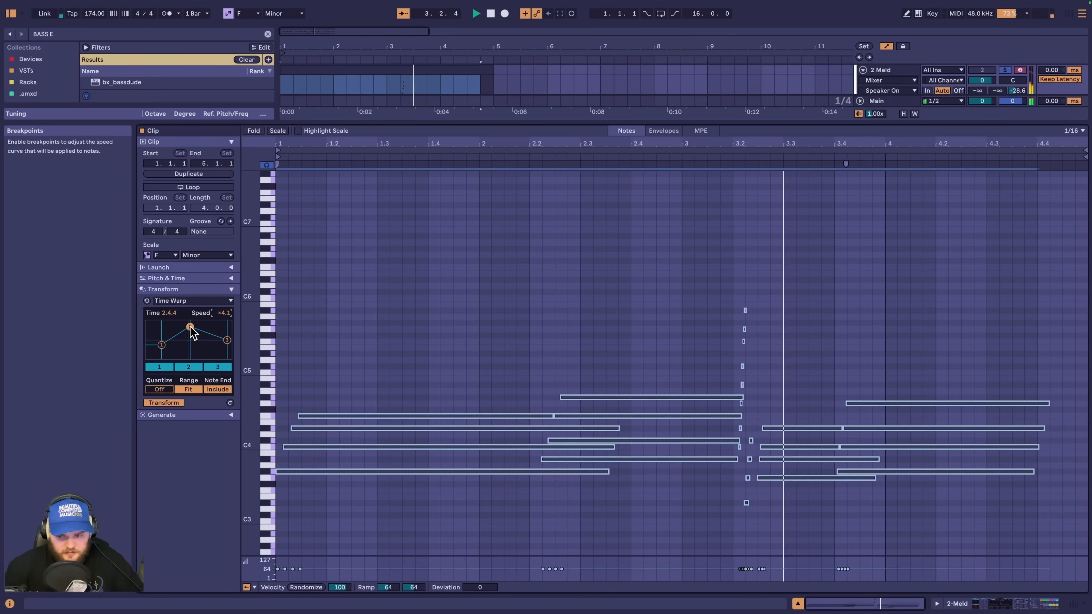
{"action": "left_click_drag", "start_coordinate": [190, 328], "coordinate": [180, 330]}
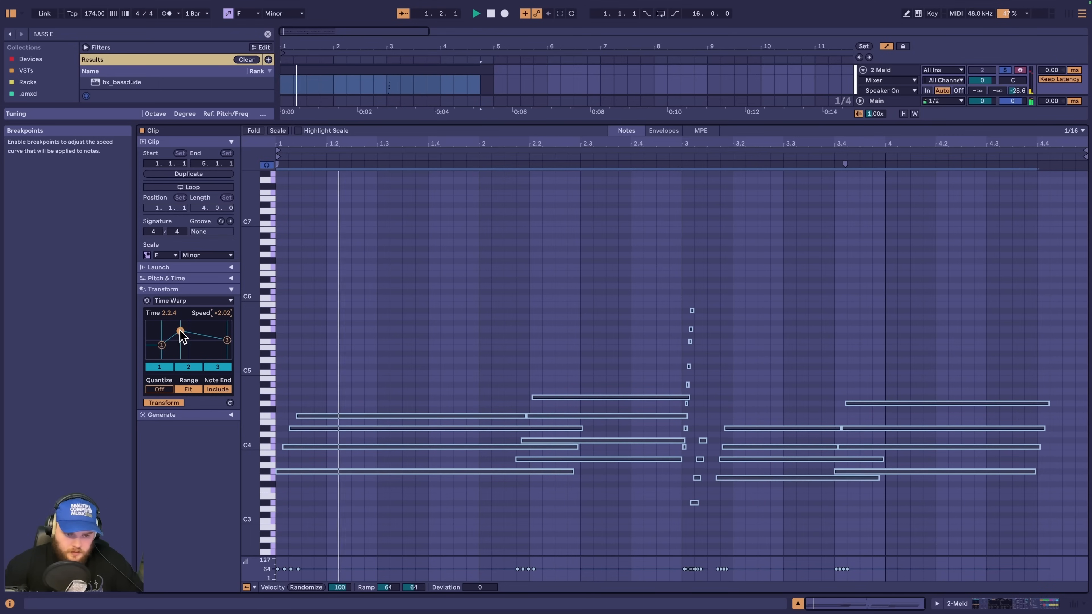
{"action": "left_click", "coordinate": [162, 389]}
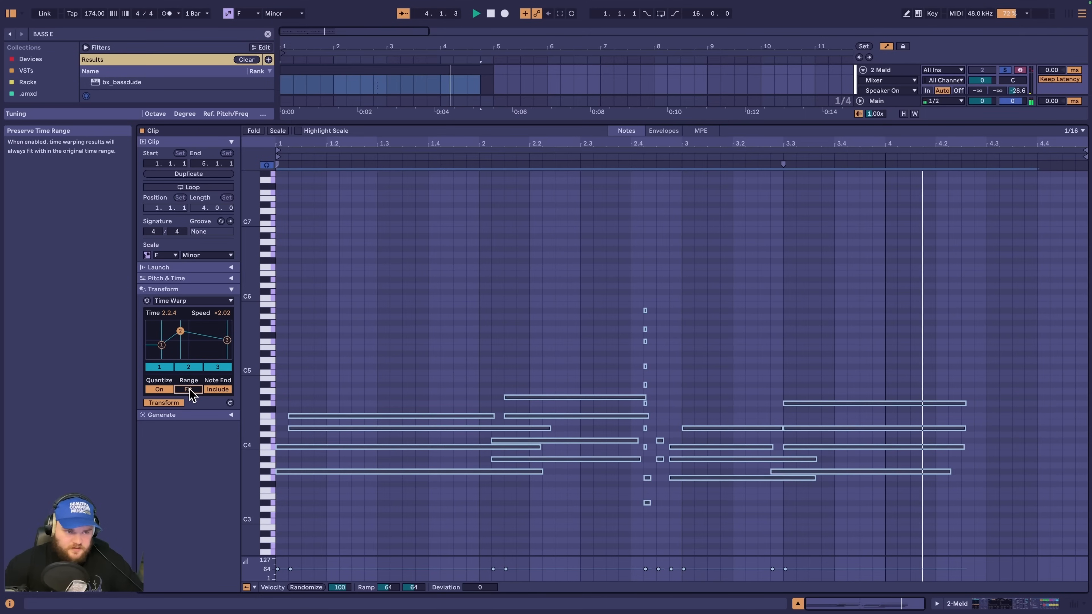
{"action": "left_click", "coordinate": [192, 389]}
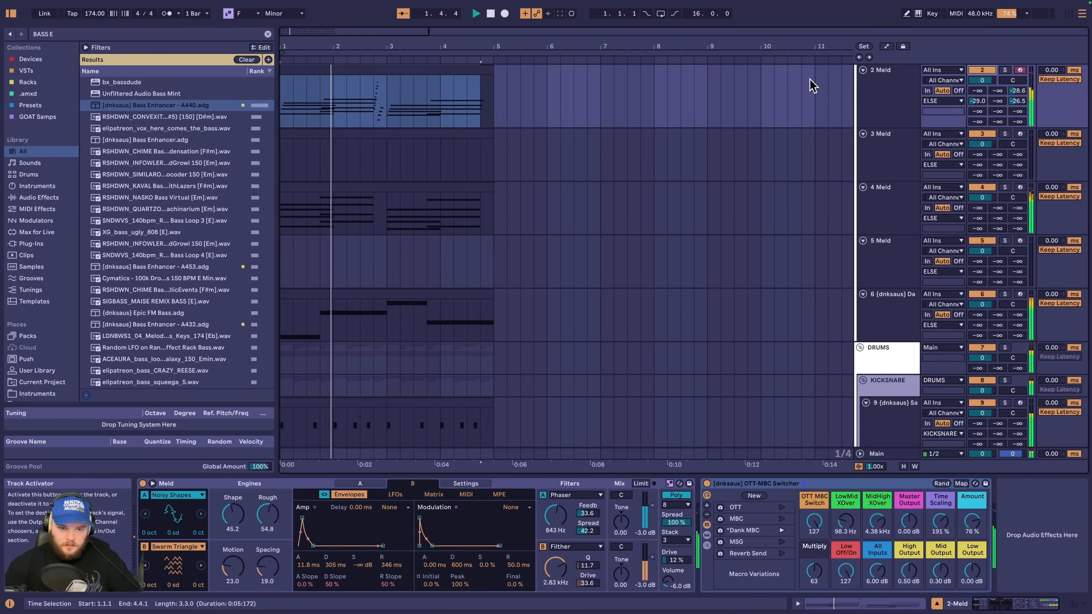
Step: Open the Meld track's chord clip, reveal its Generate and Pitch & Time tools, and transpose all notes by scale degrees
{"action": "double_click", "coordinate": [427, 79]}
{"action": "left_click", "coordinate": [383, 299]}
{"action": "left_click", "coordinate": [232, 415]}
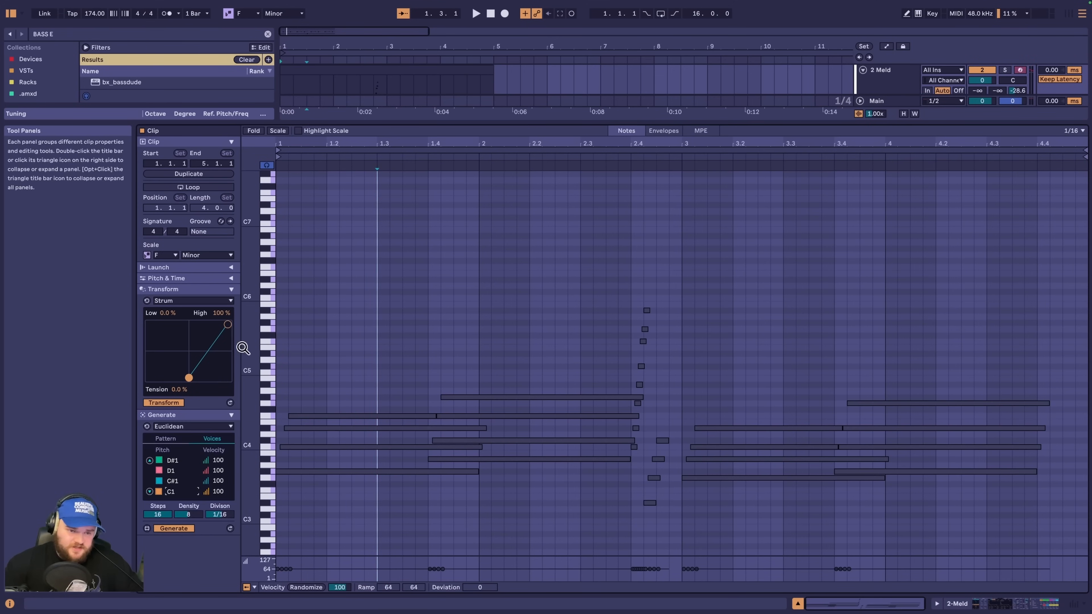
{"action": "left_click", "coordinate": [232, 280]}
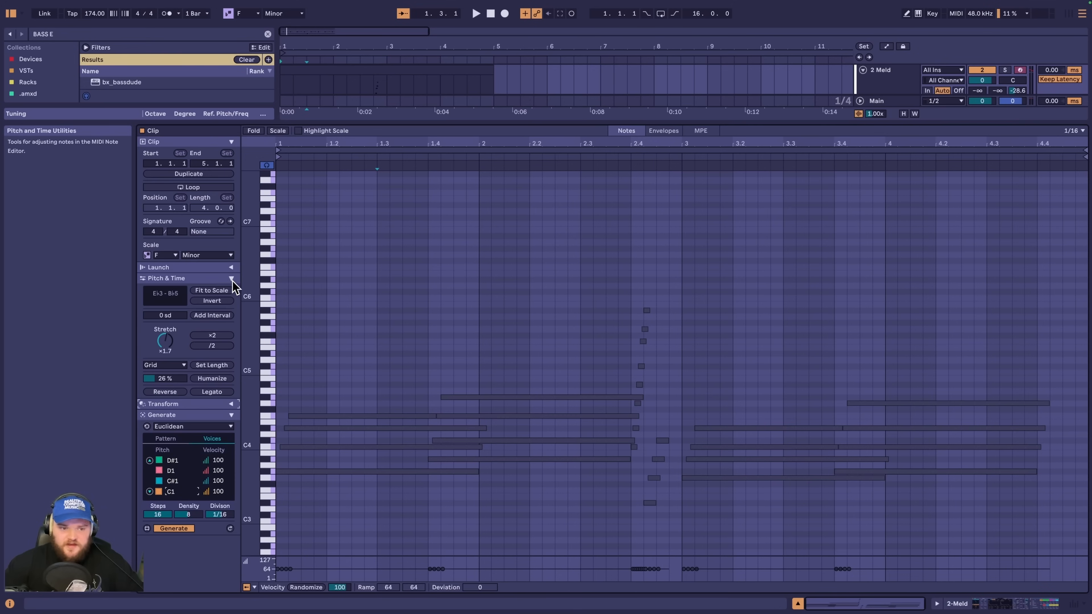
{"action": "key", "text": "super+a"}
{"action": "left_click_drag", "start_coordinate": [175, 317], "coordinate": [175, 349]}
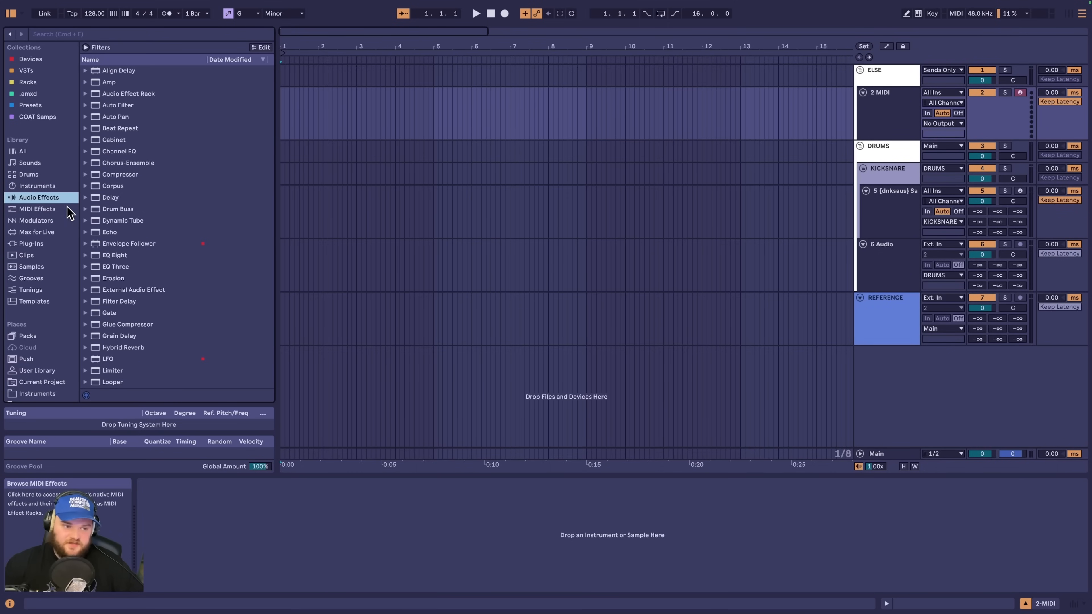
Step: Look through the browser's filters and tag editor, including the Max for Live category
{"action": "left_click", "coordinate": [86, 47]}
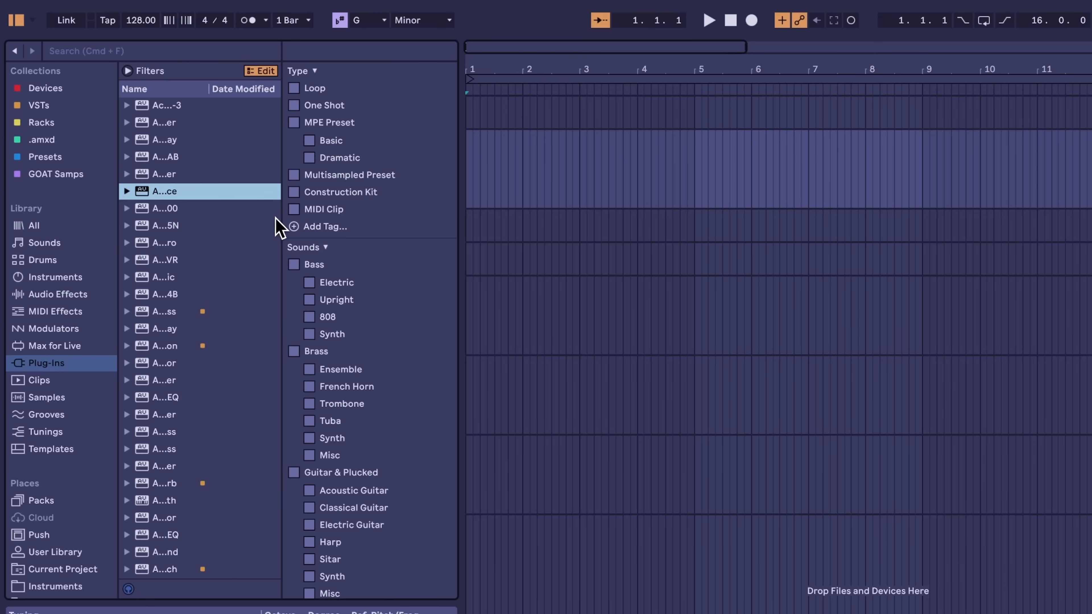
{"action": "left_click", "coordinate": [60, 231]}
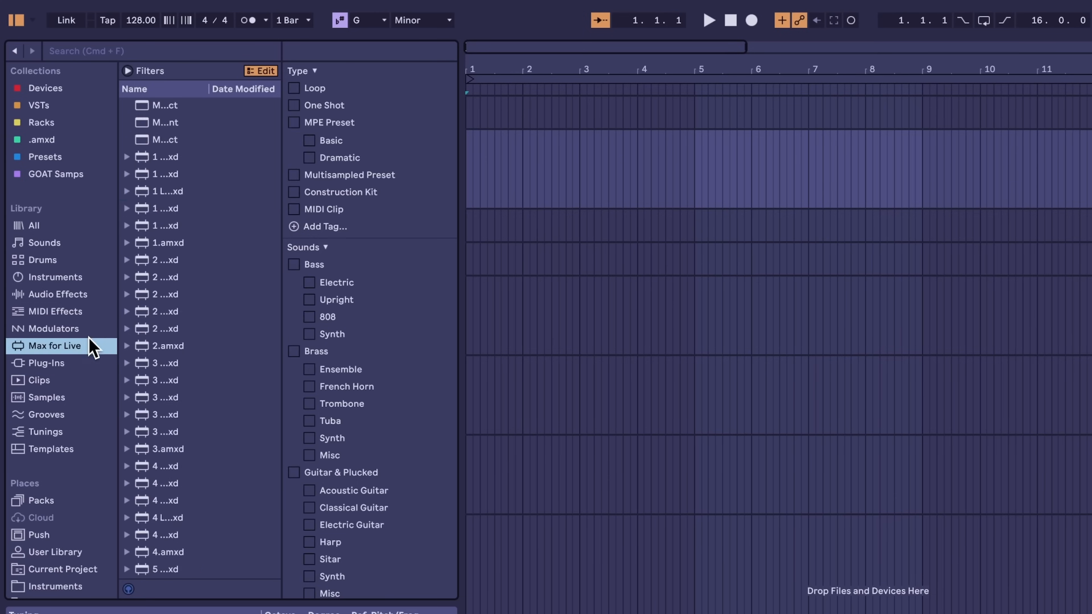
{"action": "left_click", "coordinate": [303, 347]}
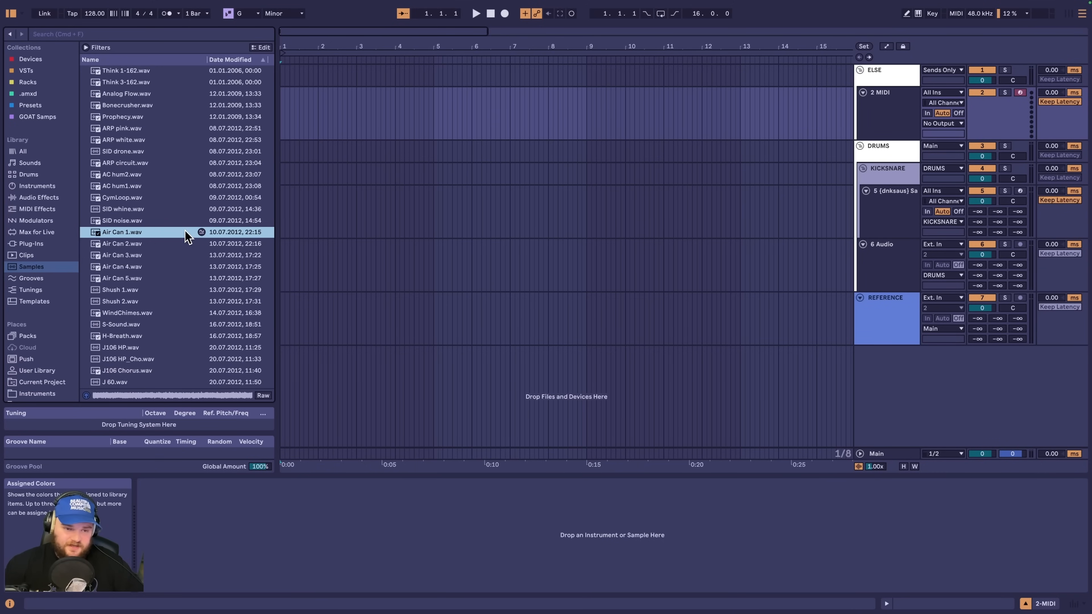
Step: Find samples similar to Air Can 1.wav and preview several of the matches
{"action": "left_click", "coordinate": [202, 232]}
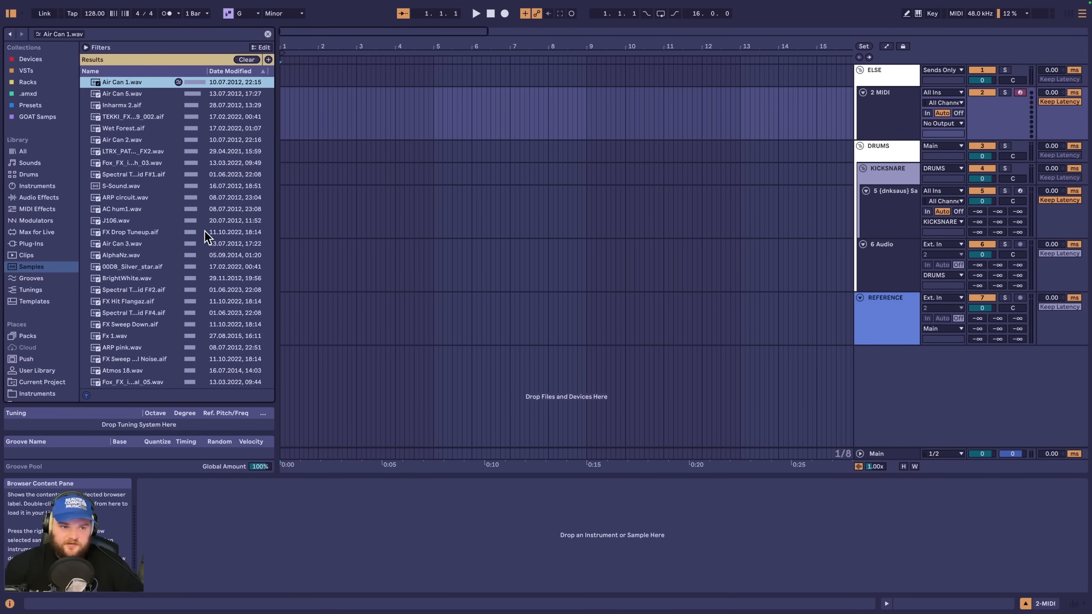
{"action": "left_click", "coordinate": [144, 93]}
{"action": "left_click", "coordinate": [143, 86]}
{"action": "left_click", "coordinate": [140, 104]}
{"action": "left_click", "coordinate": [138, 116]}
{"action": "left_click", "coordinate": [136, 164]}
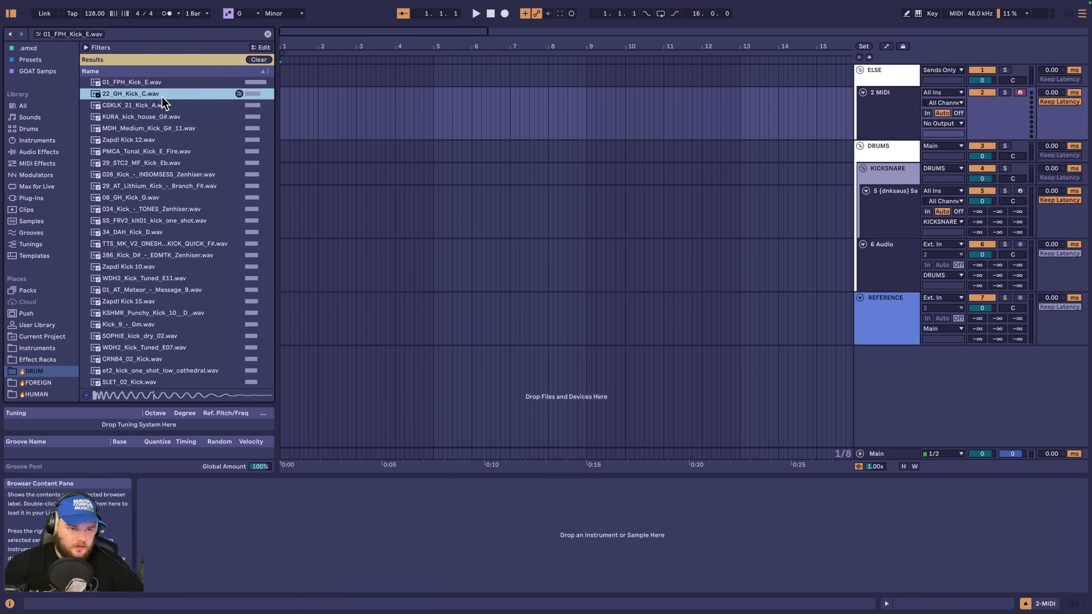
Step: Preview several kicks from the samples similar to 01_FPH_Kick_E.wav
{"action": "left_click", "coordinate": [159, 103]}
{"action": "left_click", "coordinate": [149, 140]}
{"action": "left_click", "coordinate": [145, 160]}
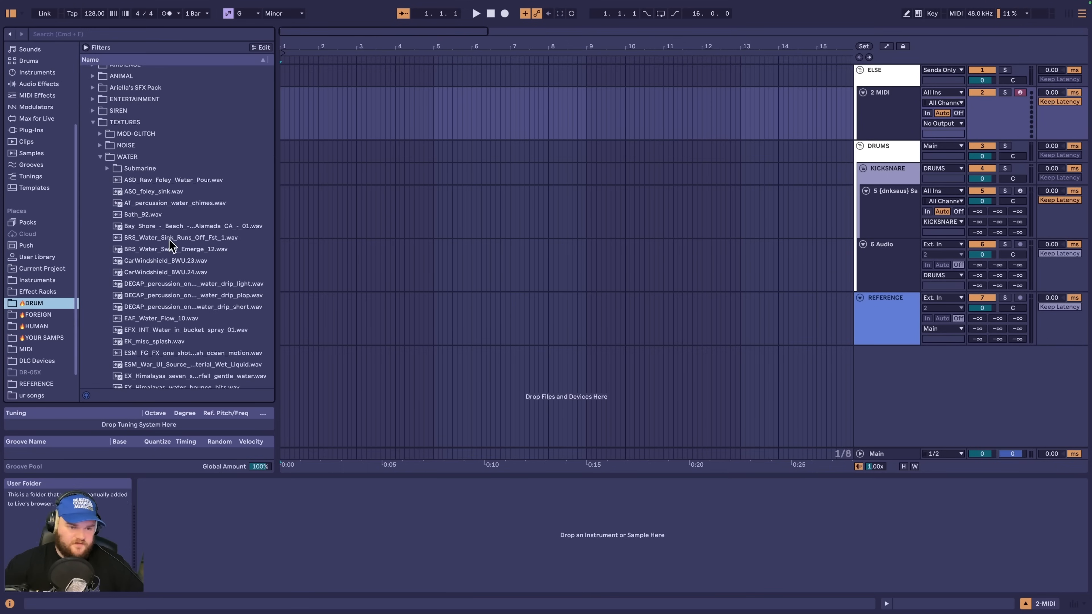
Step: In the DRUM folder, collapse TEXTURES and ZFX, expand PERC and its HIT subfolder, and preview a percussion hit
{"action": "left_click", "coordinate": [93, 122]}
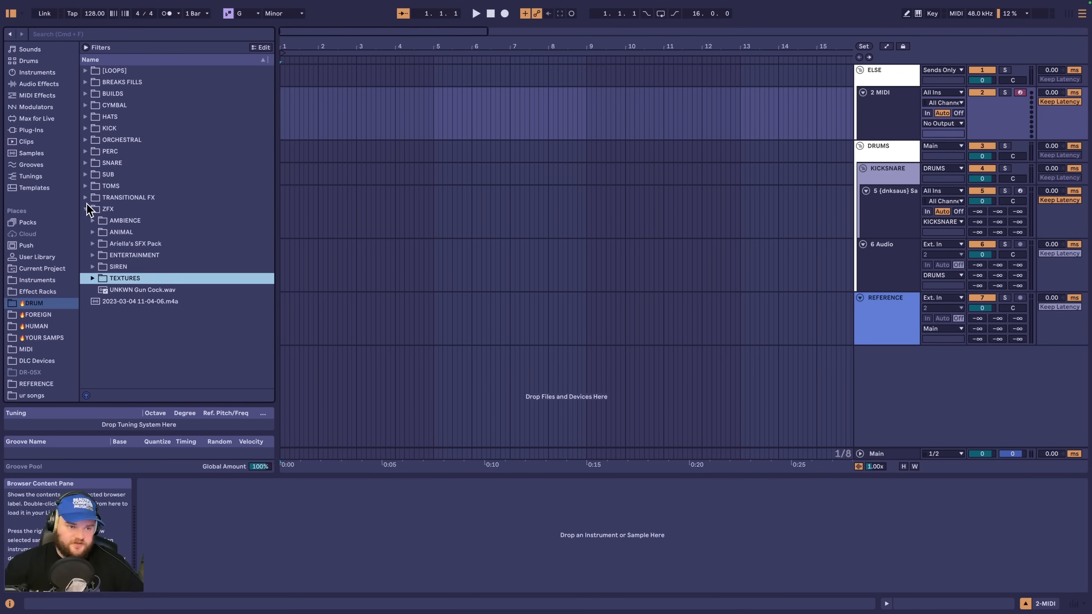
{"action": "left_click", "coordinate": [86, 210]}
{"action": "left_click", "coordinate": [86, 151]}
{"action": "left_click", "coordinate": [98, 197]}
{"action": "left_click", "coordinate": [185, 286]}
Step: Open the tag editor for the selected percussion sample and examine the available tag groups, including adding a custom tag
{"action": "left_click", "coordinate": [261, 48]}
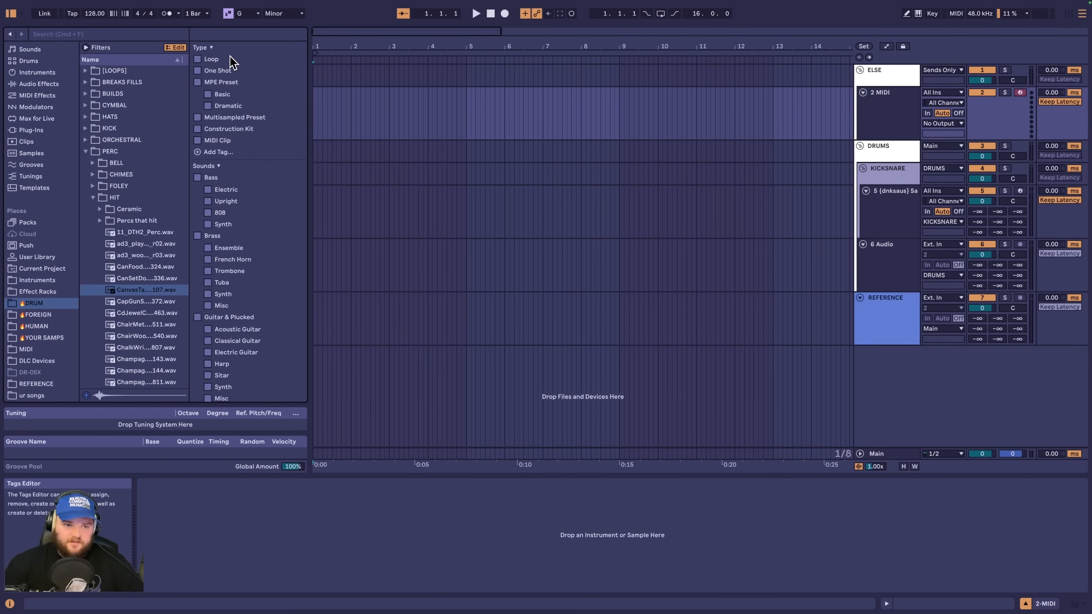
{"action": "scroll", "coordinate": [230, 56], "scroll_direction": "down", "scroll_amount": 10}
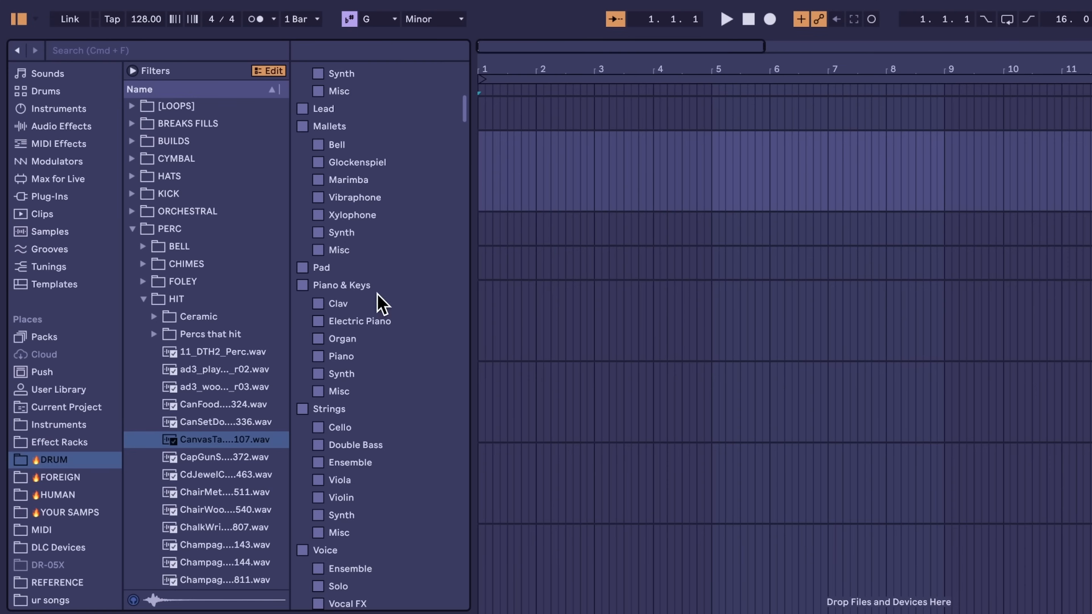
{"action": "scroll", "coordinate": [245, 191], "scroll_direction": "down", "scroll_amount": 10}
{"action": "scroll", "coordinate": [373, 275], "scroll_direction": "down", "scroll_amount": 3}
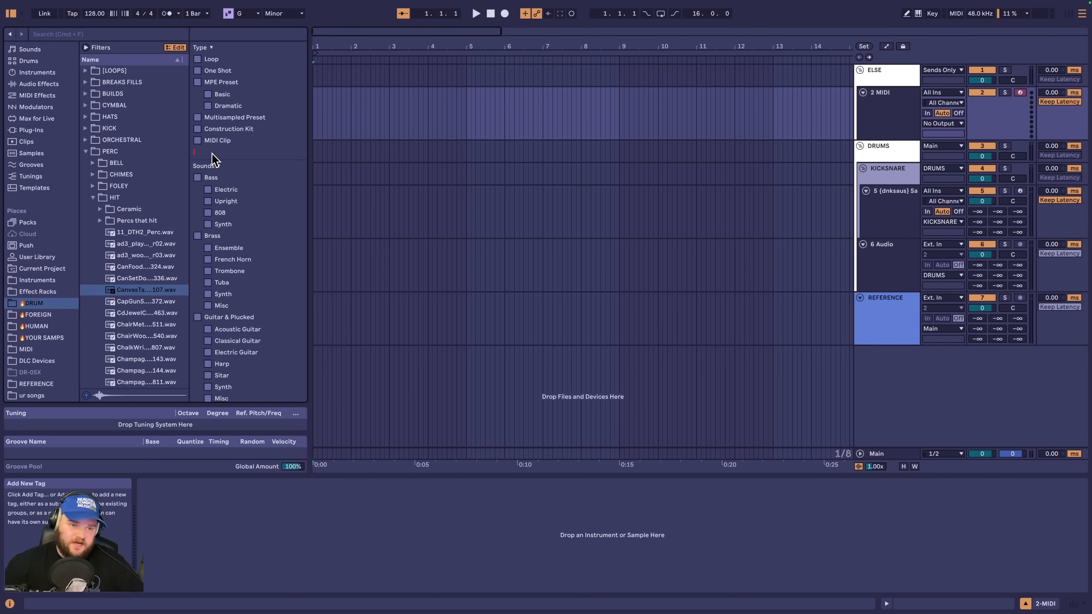
{"action": "scroll", "coordinate": [254, 196], "scroll_direction": "down", "scroll_amount": 20}
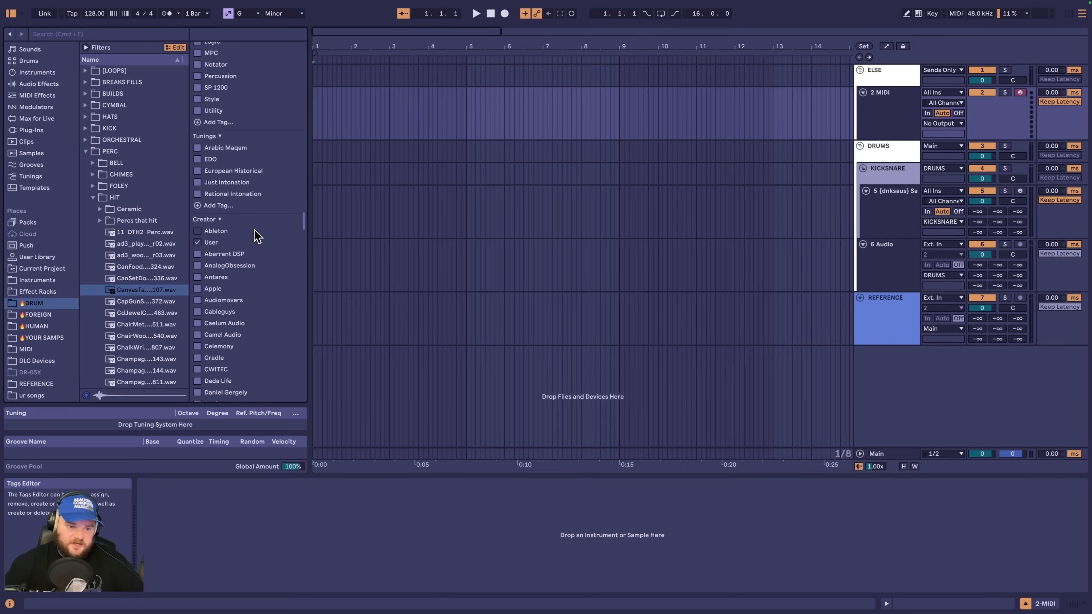
{"action": "scroll", "coordinate": [257, 236], "scroll_direction": "down", "scroll_amount": 20}
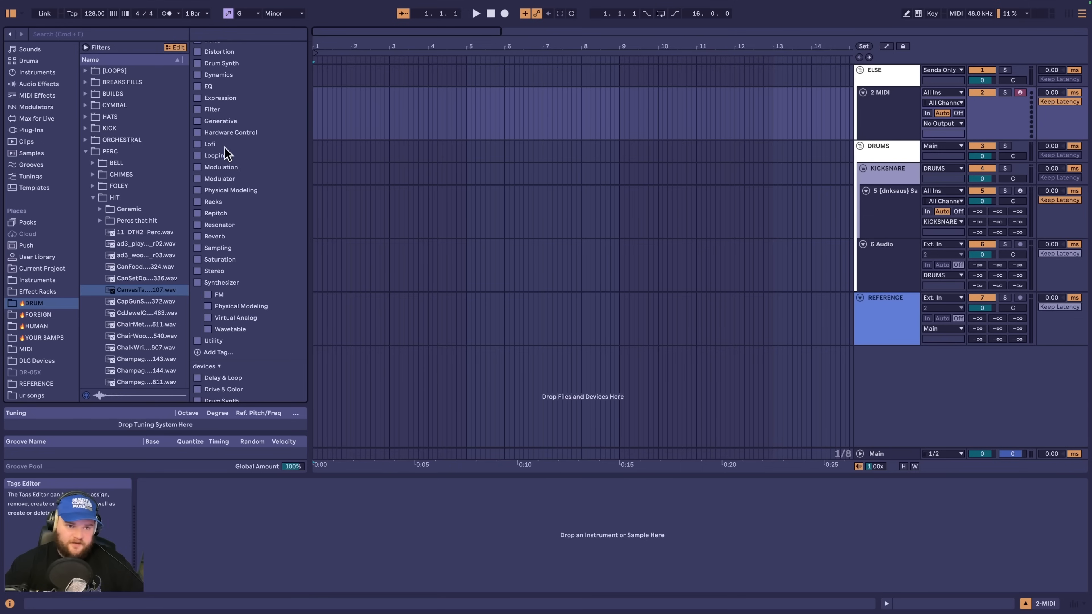
{"action": "scroll", "coordinate": [291, 203], "scroll_direction": "down", "scroll_amount": 15}
{"action": "key", "text": "Escape"}
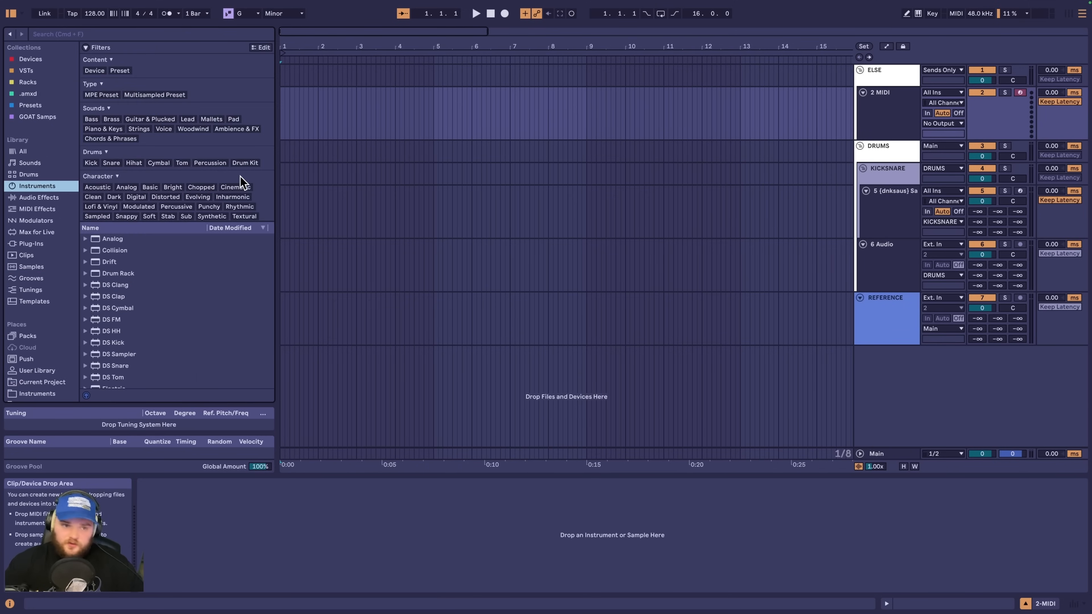
Step: Search the whole library for "water" and save the search as a custom library label
{"action": "left_click", "coordinate": [115, 34]}
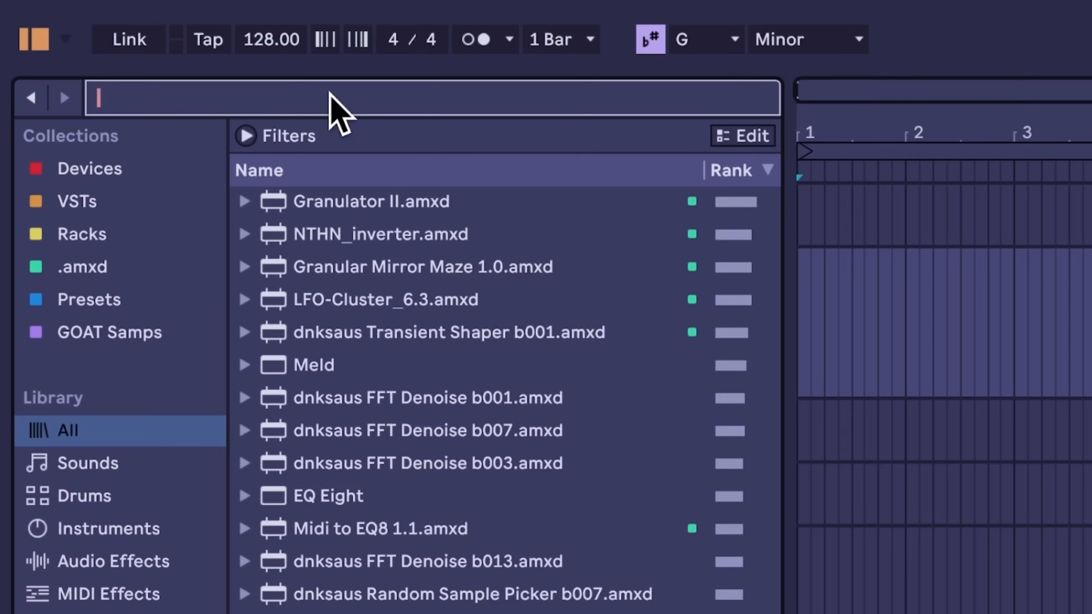
{"action": "type", "text": "water"}
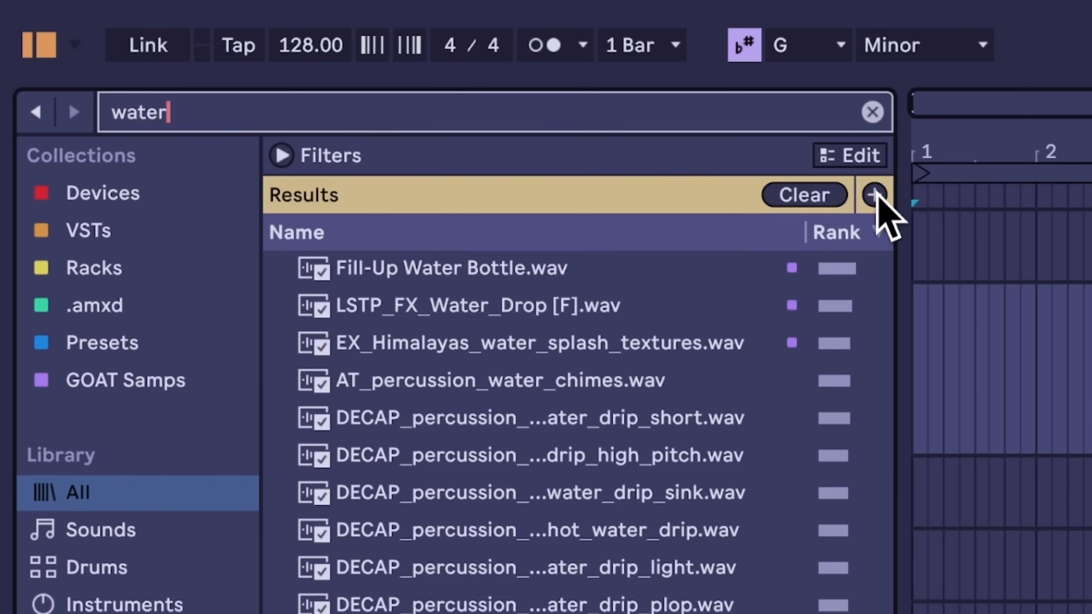
{"action": "left_click", "coordinate": [875, 195]}
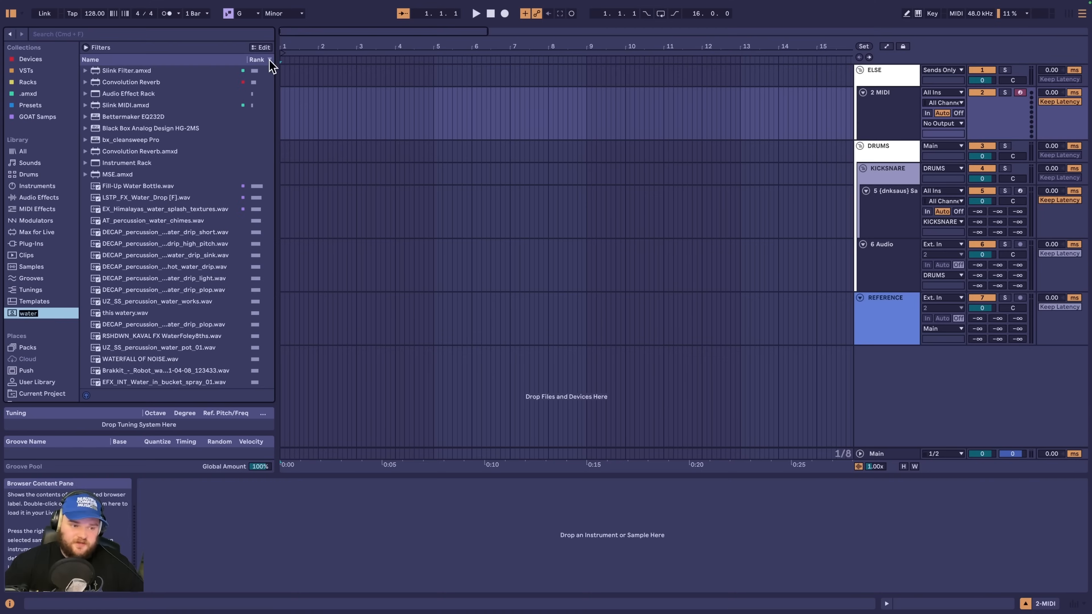
Step: Switch from Tunings to the saved water label and preview several of its samples
{"action": "left_click", "coordinate": [45, 289]}
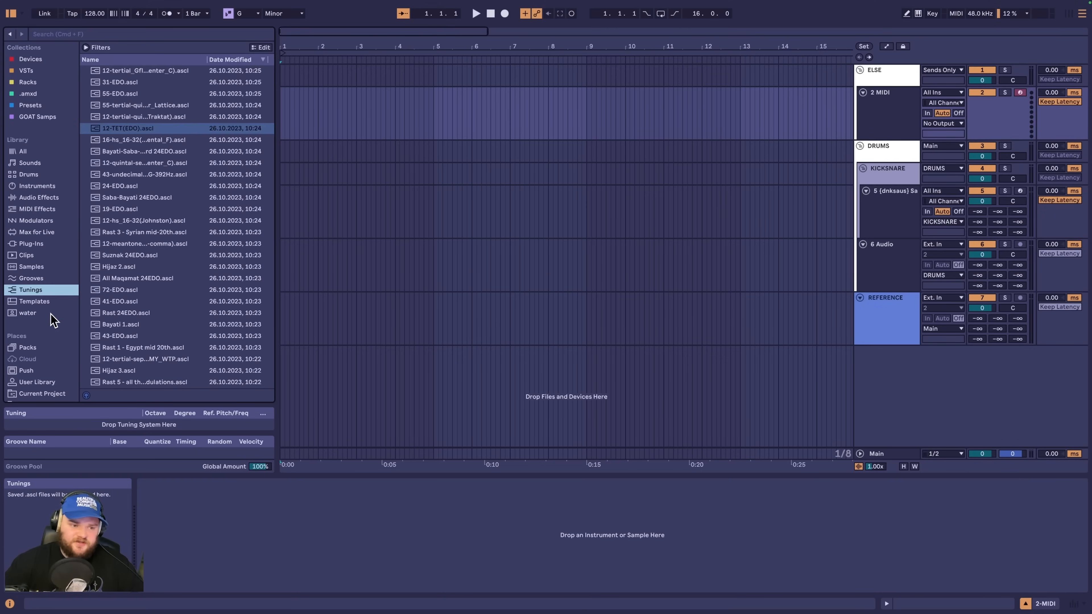
{"action": "left_click", "coordinate": [30, 312]}
{"action": "left_click", "coordinate": [149, 232]}
{"action": "scroll", "coordinate": [176, 301], "scroll_direction": "down", "scroll_amount": 5}
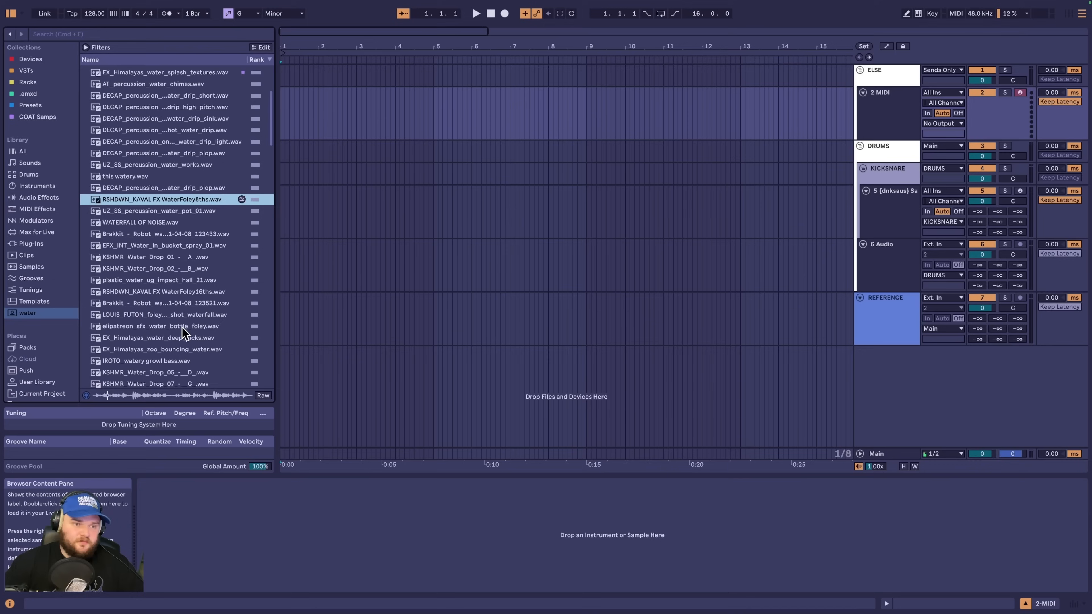
{"action": "left_click", "coordinate": [166, 322]}
Step: Find Meld, load it onto the MIDI track, and set its engine A to Swarm Saw with Motion at 49.2
{"action": "type", "text": "meld"}
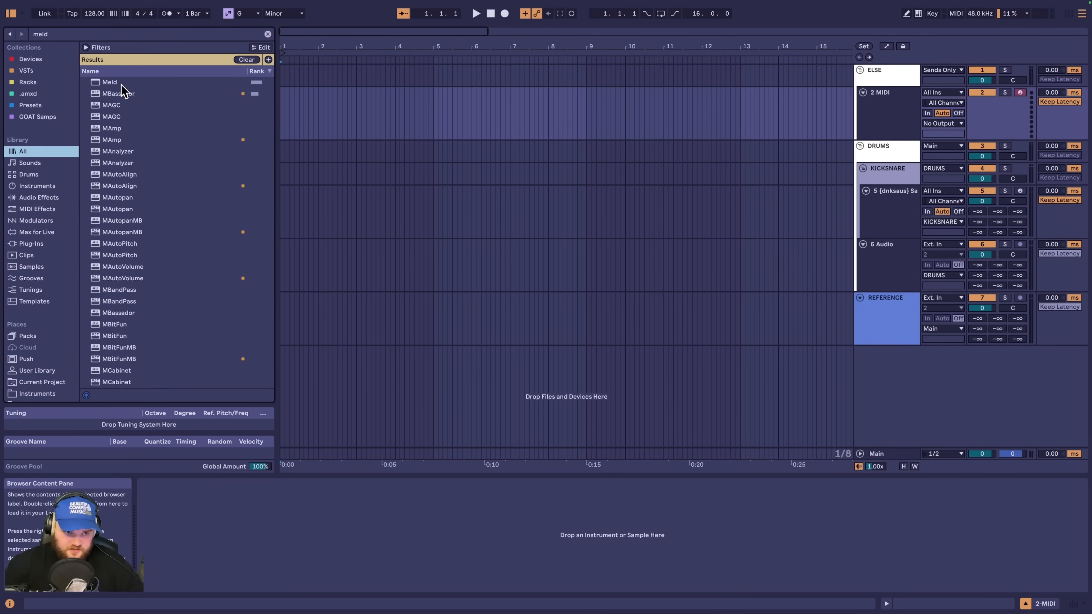
{"action": "double_click", "coordinate": [120, 83]}
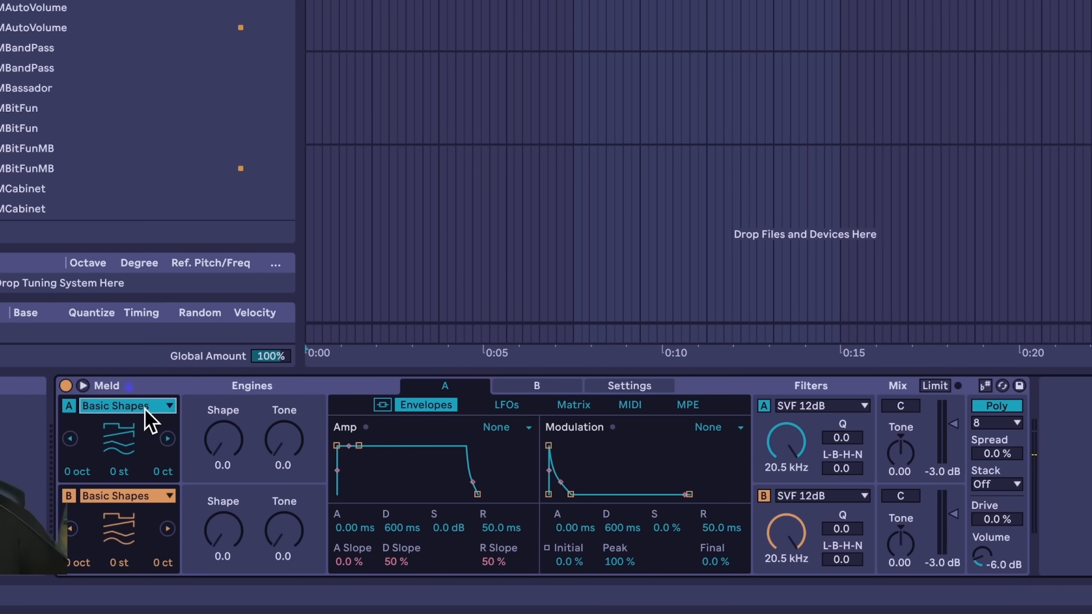
{"action": "left_click", "coordinate": [148, 407]}
{"action": "left_click", "coordinate": [154, 149]}
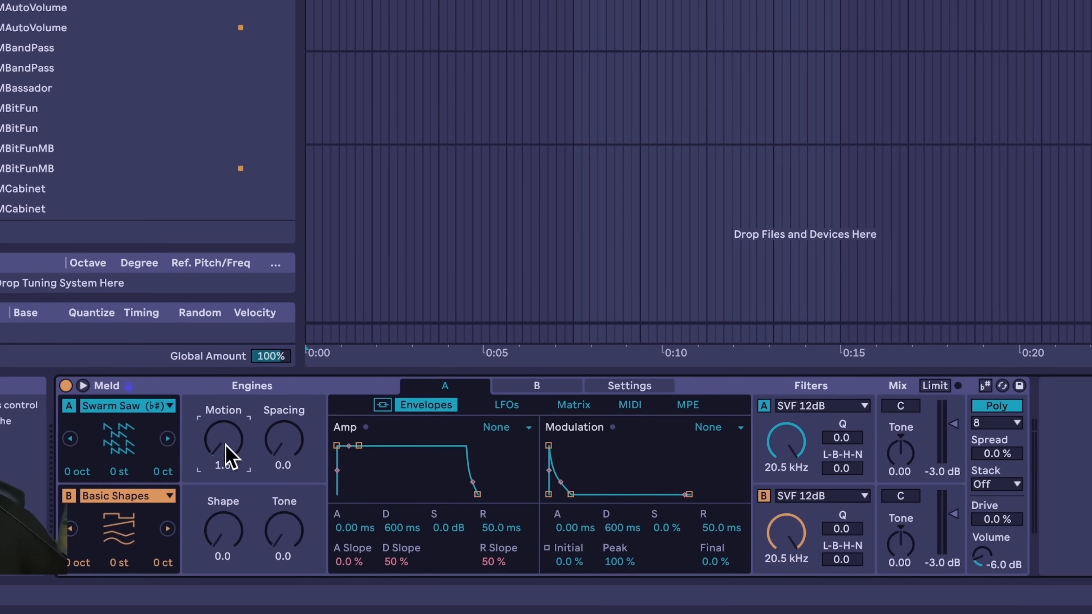
{"action": "left_click_drag", "start_coordinate": [226, 446], "coordinate": [226, 413]}
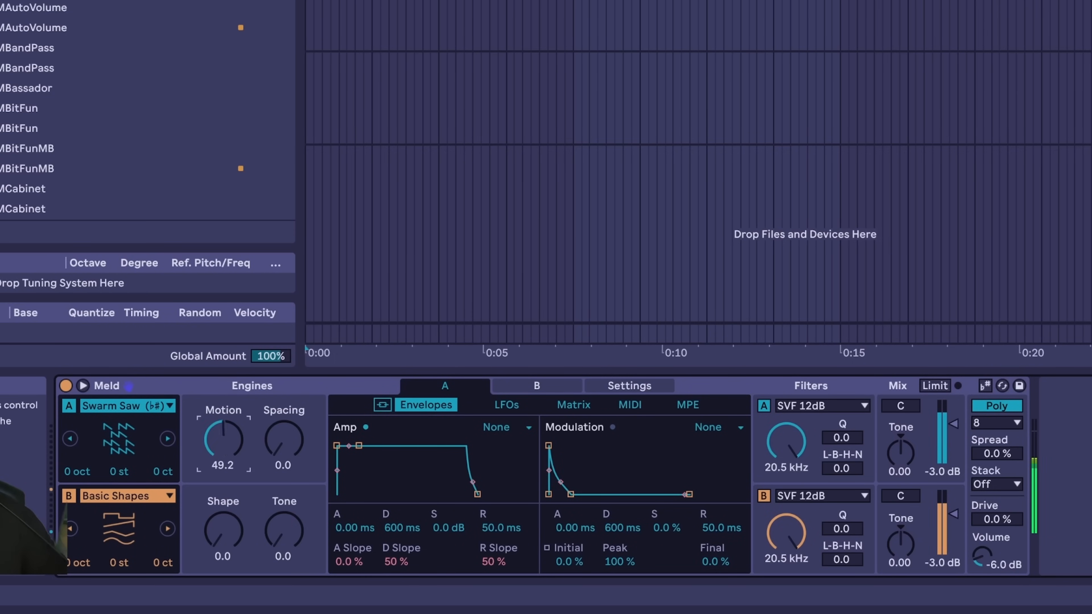
Step: Switch Meld's engine A to Noisy Shapes with Shape at 45.2 and Rough at 59.5
{"action": "left_click_drag", "start_coordinate": [284, 441], "coordinate": [284, 420]}
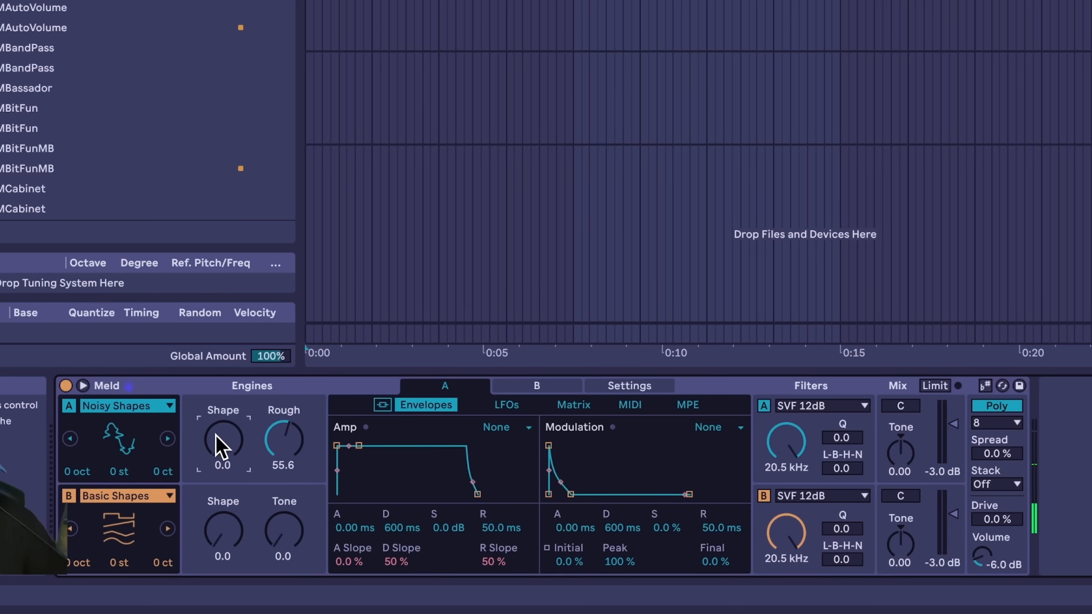
{"action": "left_click_drag", "start_coordinate": [220, 439], "coordinate": [217, 413]}
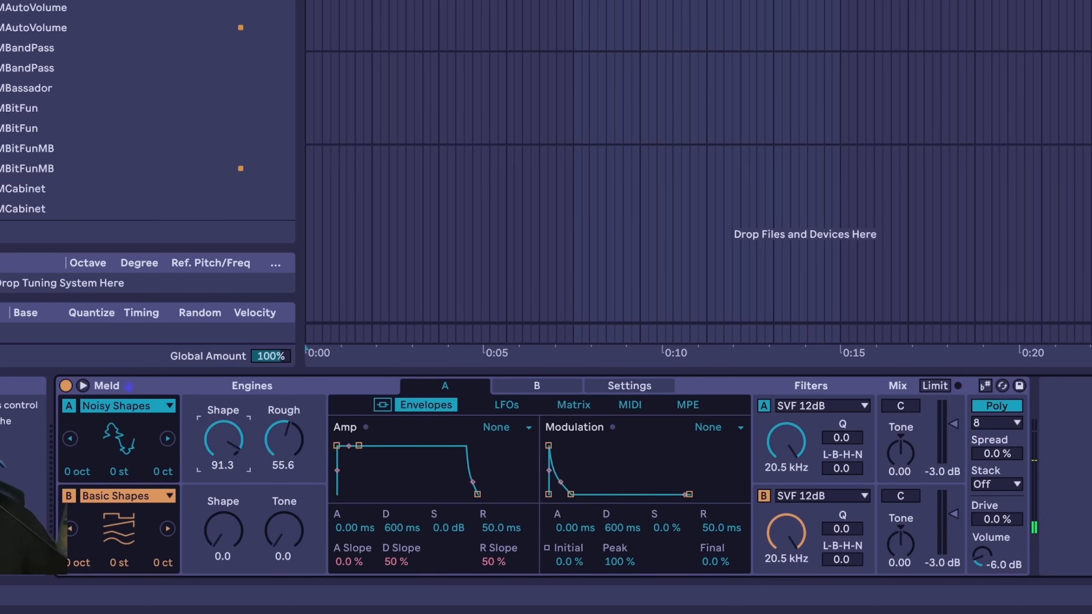
{"action": "left_click_drag", "start_coordinate": [283, 440], "coordinate": [284, 451]}
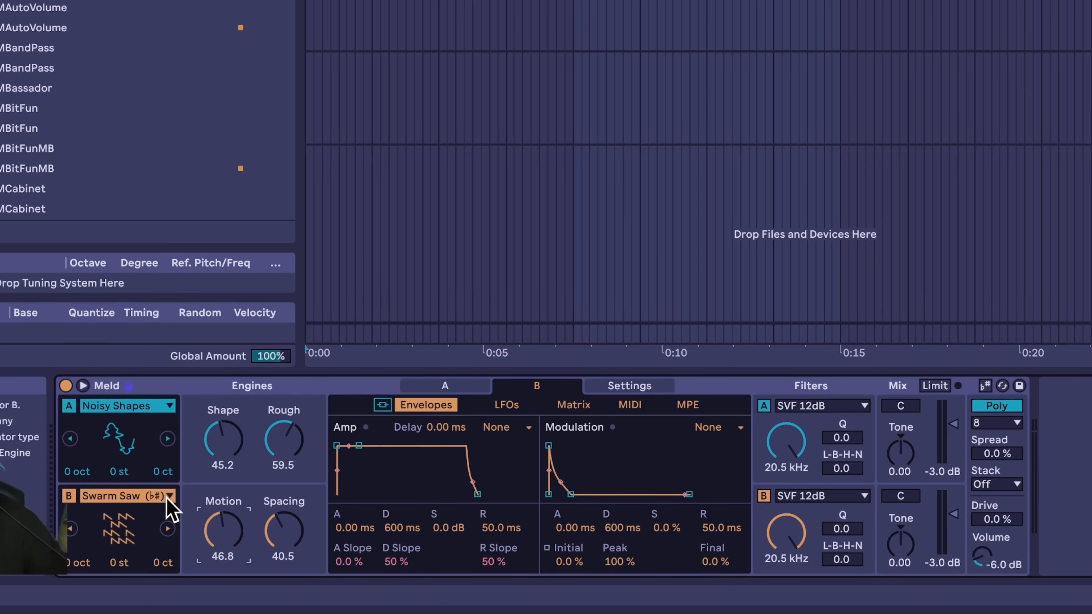
Step: Make Meld scale-aware with engine B's Swarm Saw Spacing at 50.8, and set the song's key to F Minor
{"action": "left_click", "coordinate": [987, 386]}
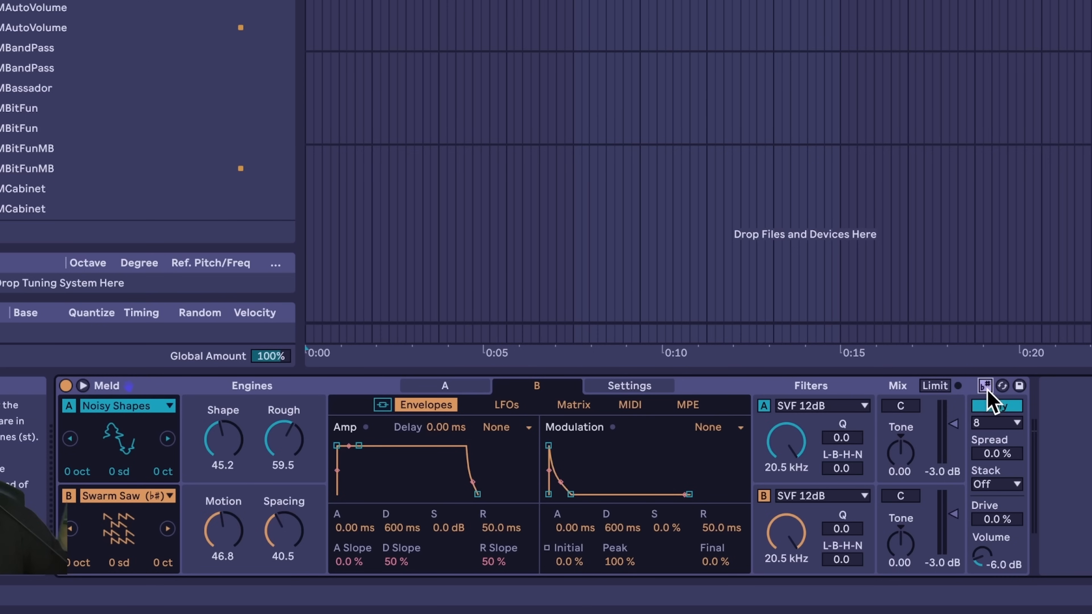
{"action": "left_click_drag", "start_coordinate": [292, 539], "coordinate": [292, 508]}
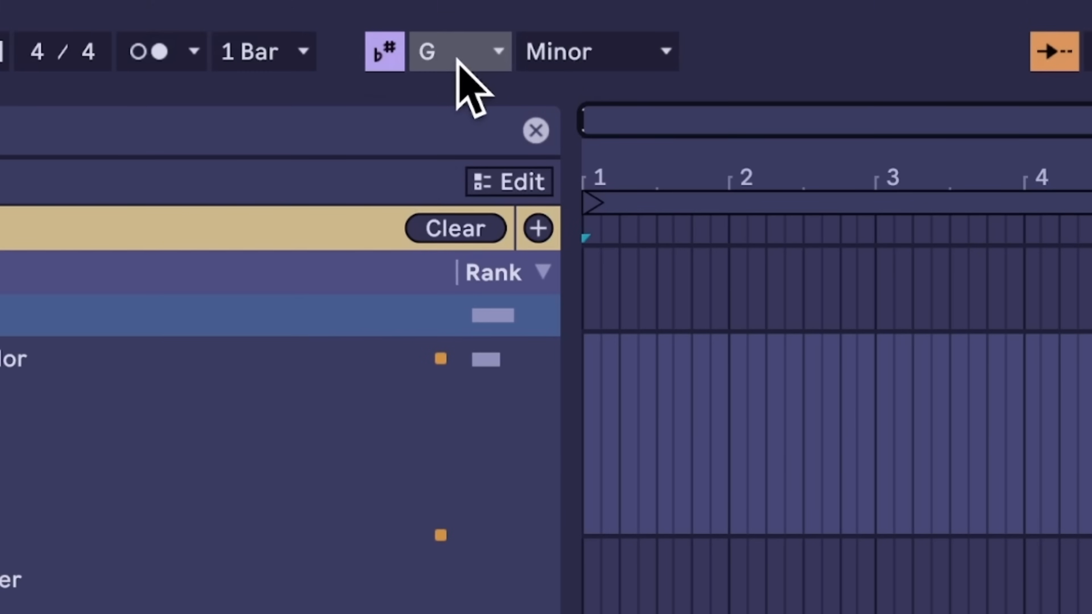
{"action": "left_click", "coordinate": [457, 58]}
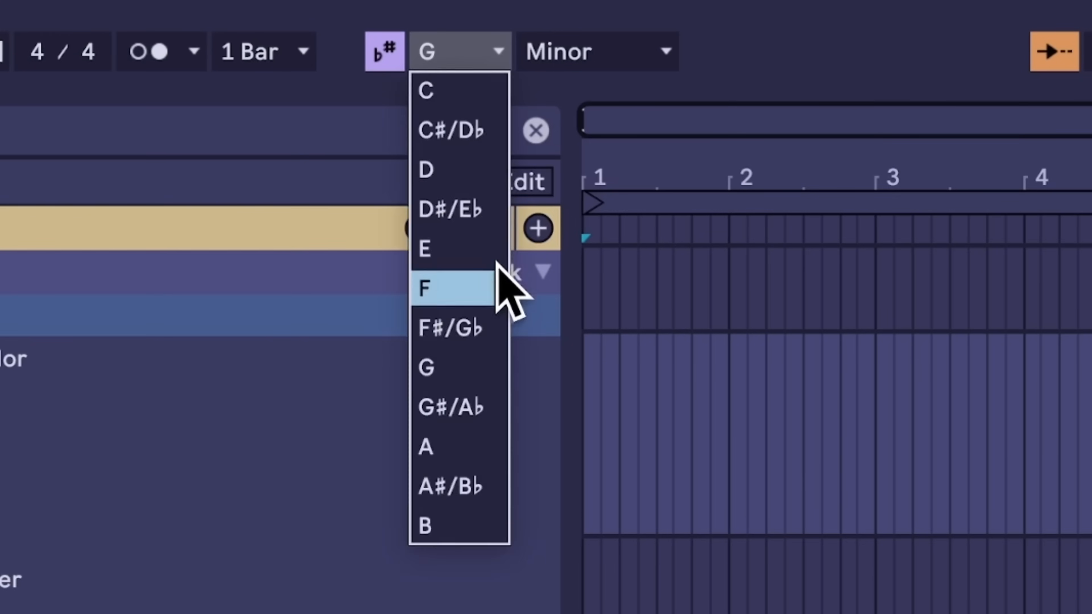
{"action": "left_click", "coordinate": [497, 267]}
{"action": "left_click", "coordinate": [585, 61]}
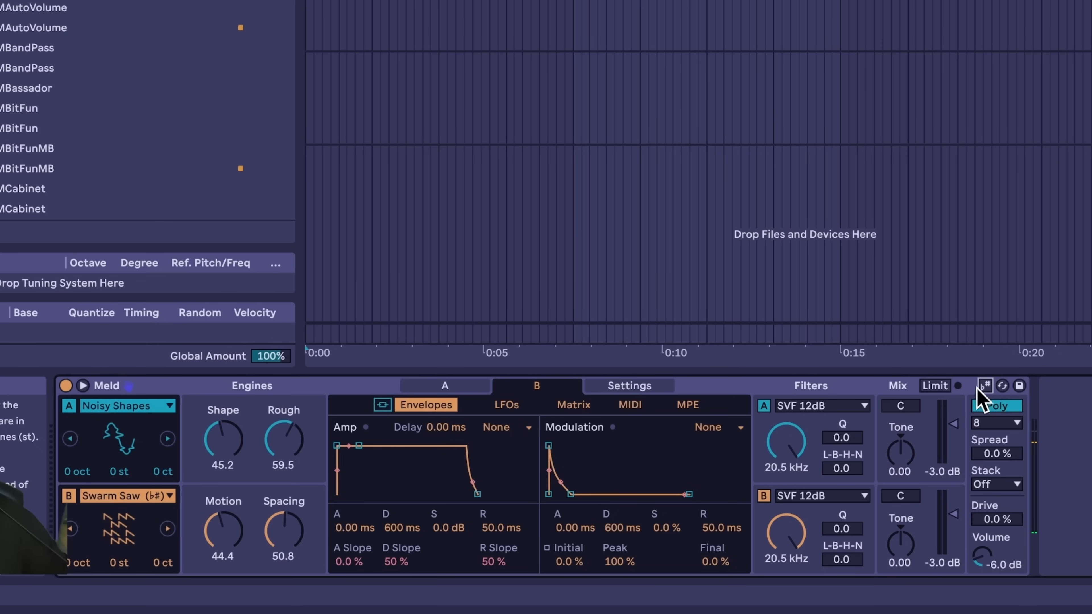
Step: Try transposing engine A by 1 semitone without scale awareness and by 9 scale degrees with it, and reset the transposition to 0
{"action": "left_click", "coordinate": [123, 472]}
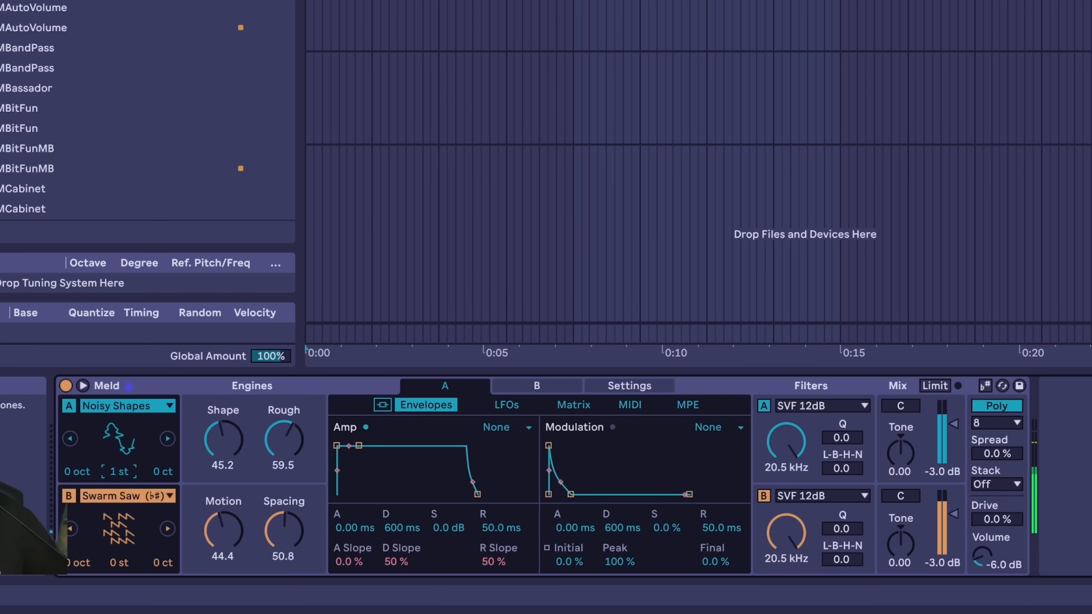
{"action": "left_click", "coordinate": [985, 386]}
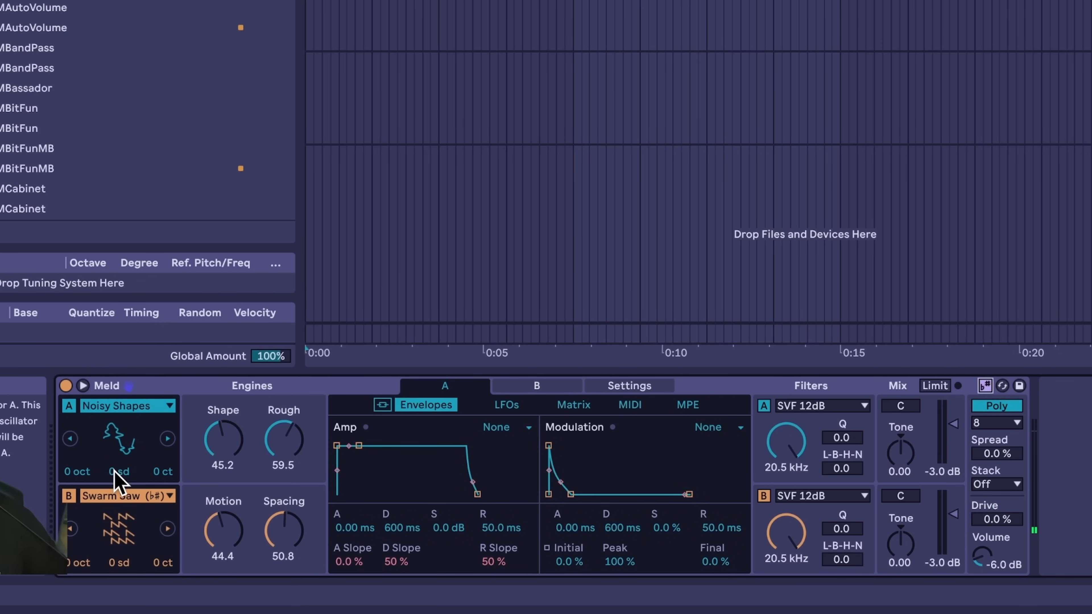
{"action": "left_click_drag", "start_coordinate": [114, 471], "coordinate": [115, 458]}
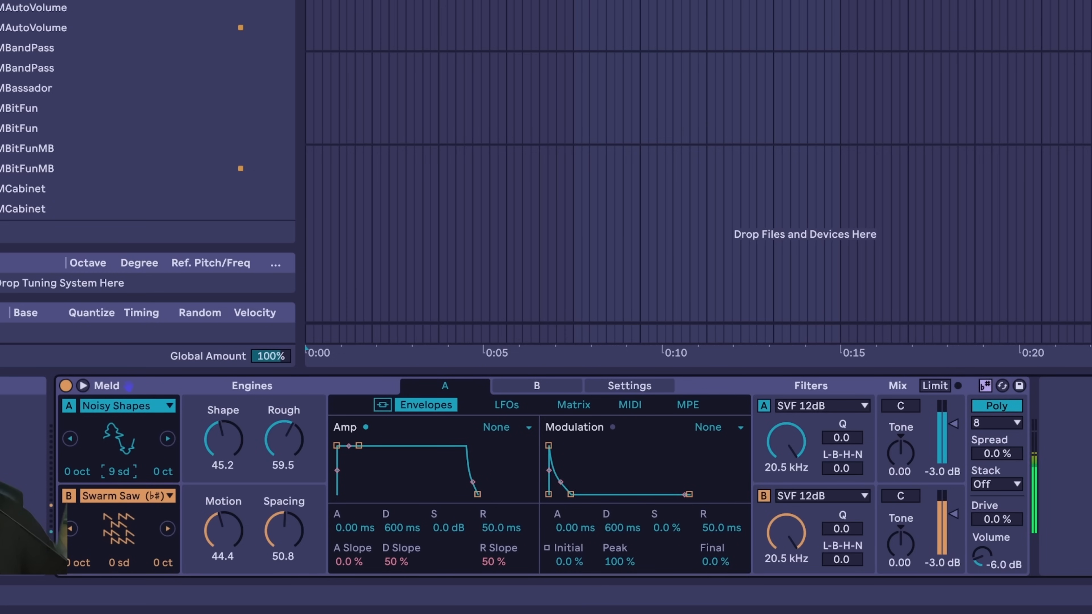
{"action": "left_click_drag", "start_coordinate": [115, 471], "coordinate": [115, 510]}
{"action": "left_click", "coordinate": [90, 386]}
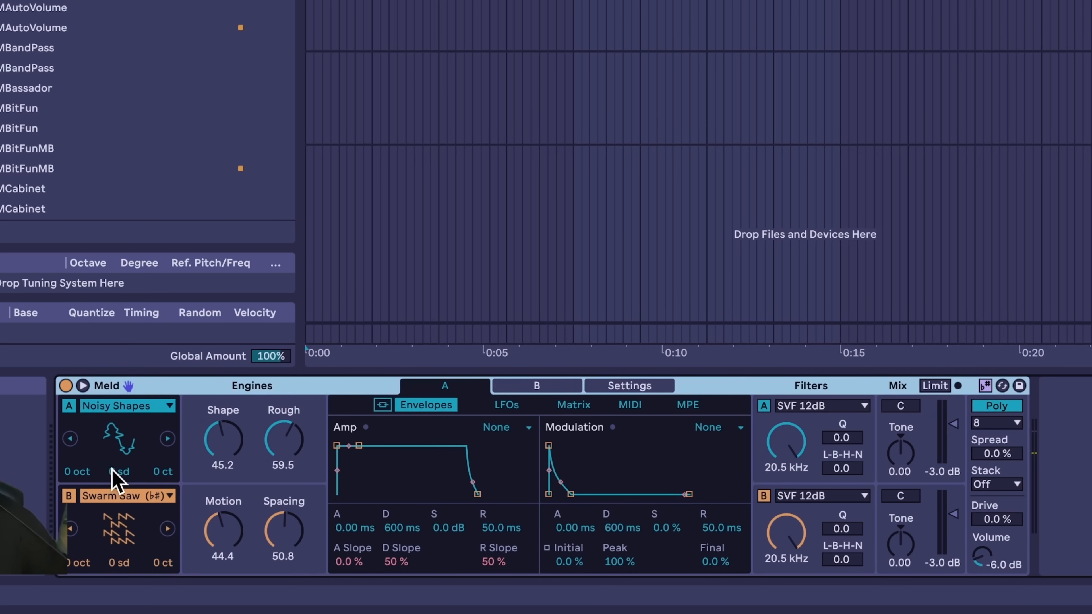
Step: Set engine B's Motion to 38.1 and Spacing to 46.8, and open engine A's LFO settings
{"action": "left_click_drag", "start_coordinate": [229, 538], "coordinate": [228, 558]}
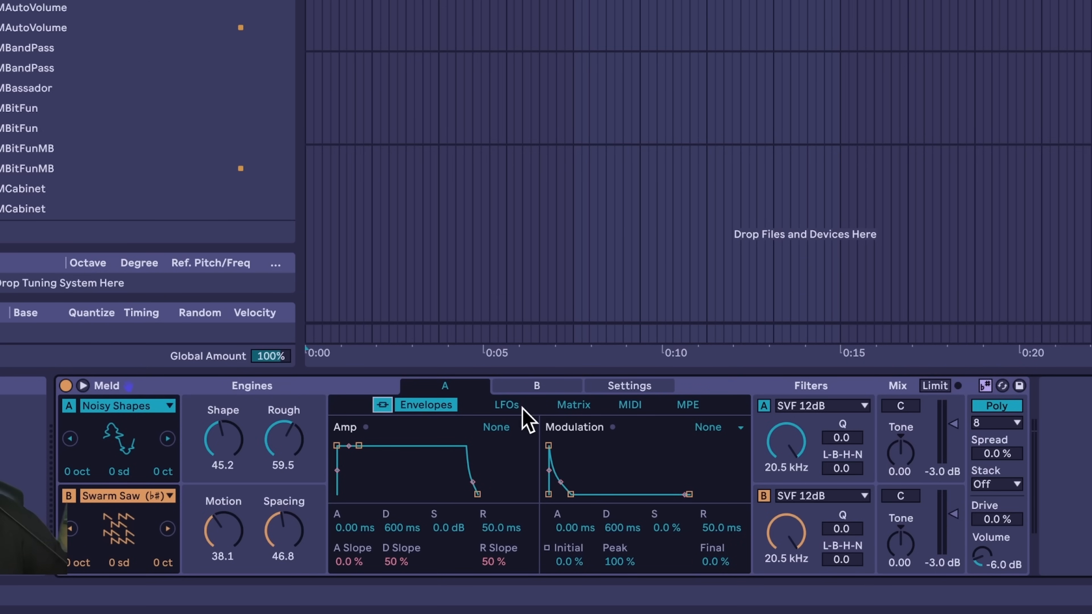
{"action": "left_click", "coordinate": [502, 428]}
{"action": "left_click", "coordinate": [577, 421]}
{"action": "left_click", "coordinate": [739, 422]}
{"action": "left_click", "coordinate": [582, 424]}
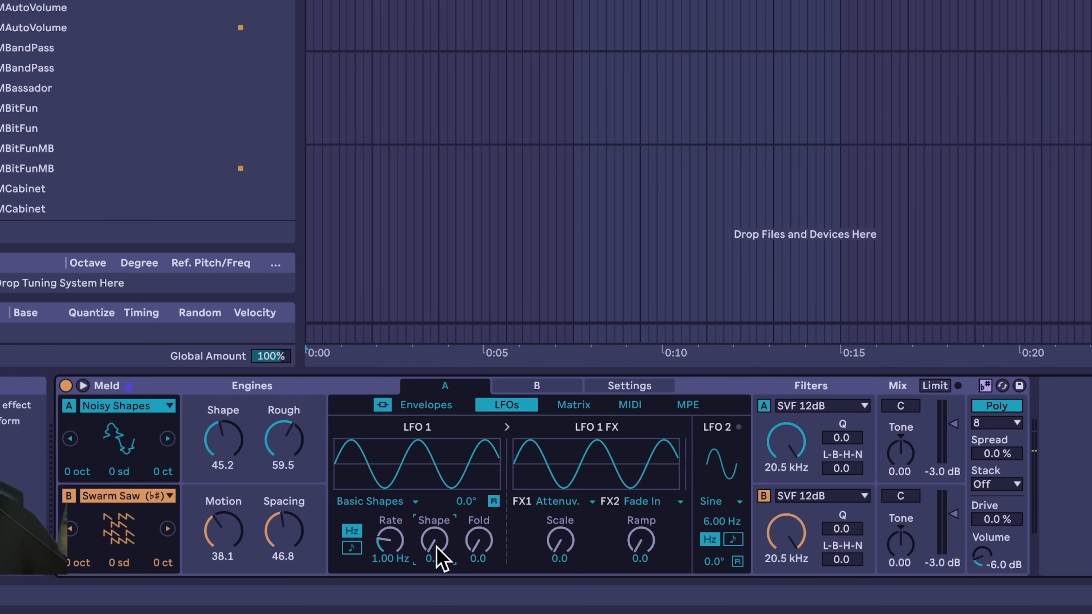
Step: Set LFO 1's Shape to 56.3 and Fold to 61.1, and process it with a Clipper at Gain 81.7 and a Fade In at Ramp 36.5
{"action": "left_click_drag", "start_coordinate": [437, 547], "coordinate": [442, 467]}
{"action": "left_click_drag", "start_coordinate": [482, 538], "coordinate": [482, 459]}
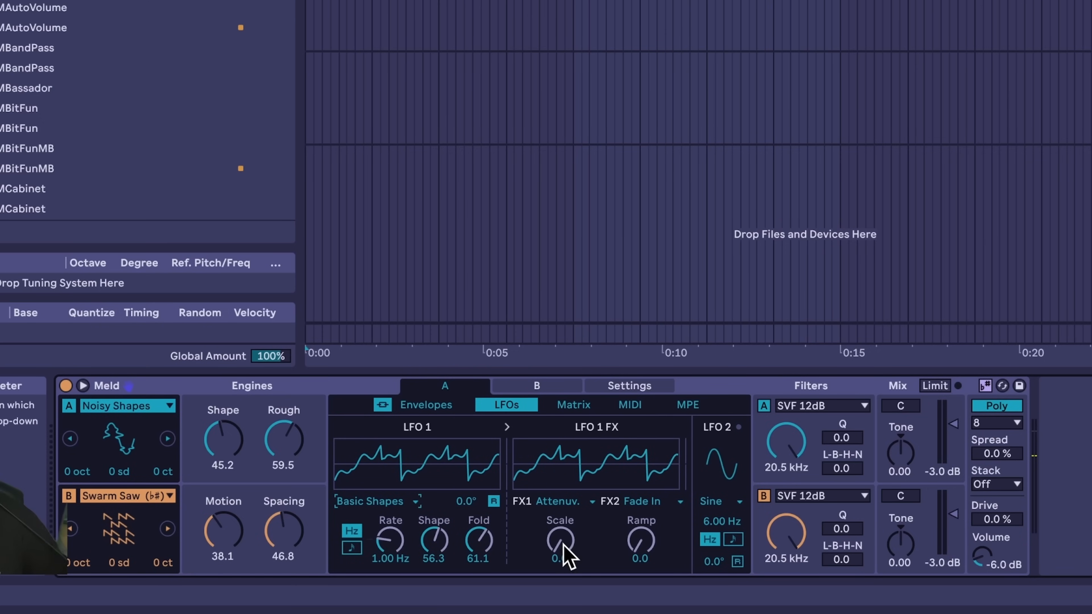
{"action": "left_click", "coordinate": [567, 503]}
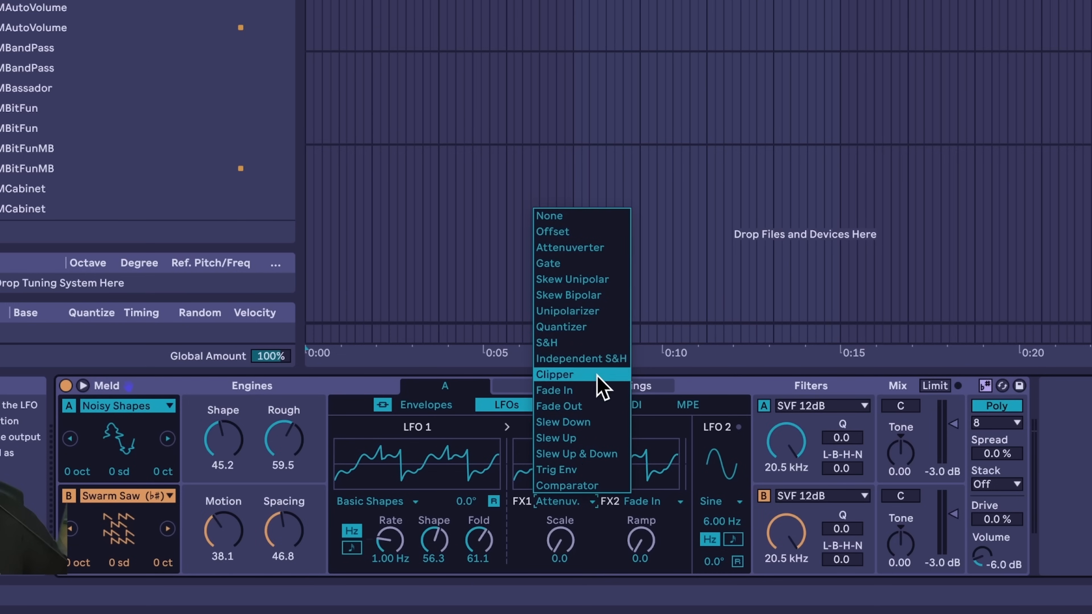
{"action": "left_click_drag", "start_coordinate": [564, 547], "coordinate": [564, 489]}
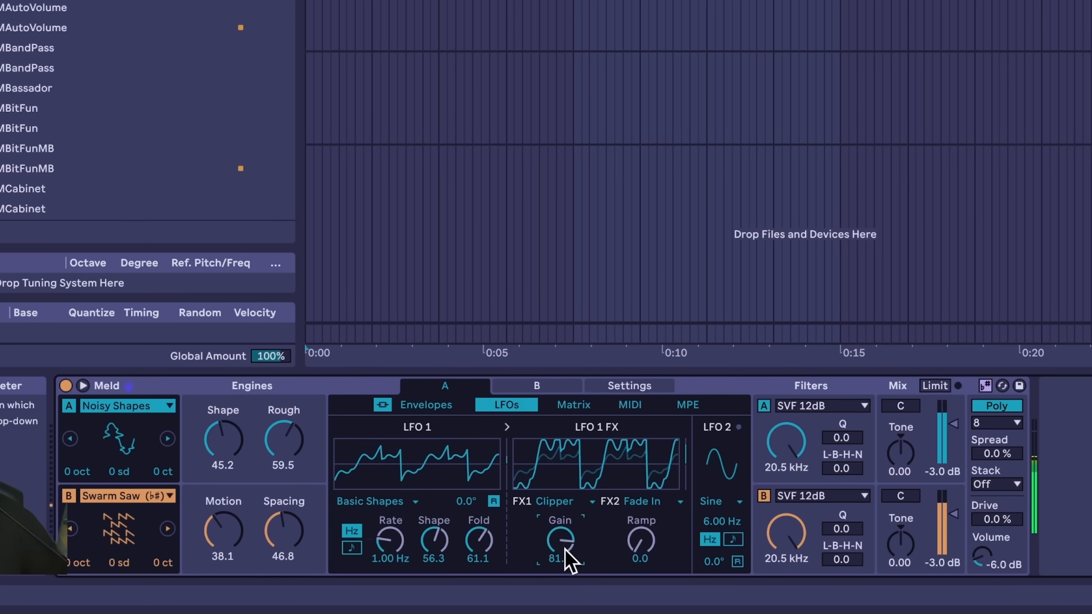
{"action": "left_click_drag", "start_coordinate": [641, 548], "coordinate": [640, 502]}
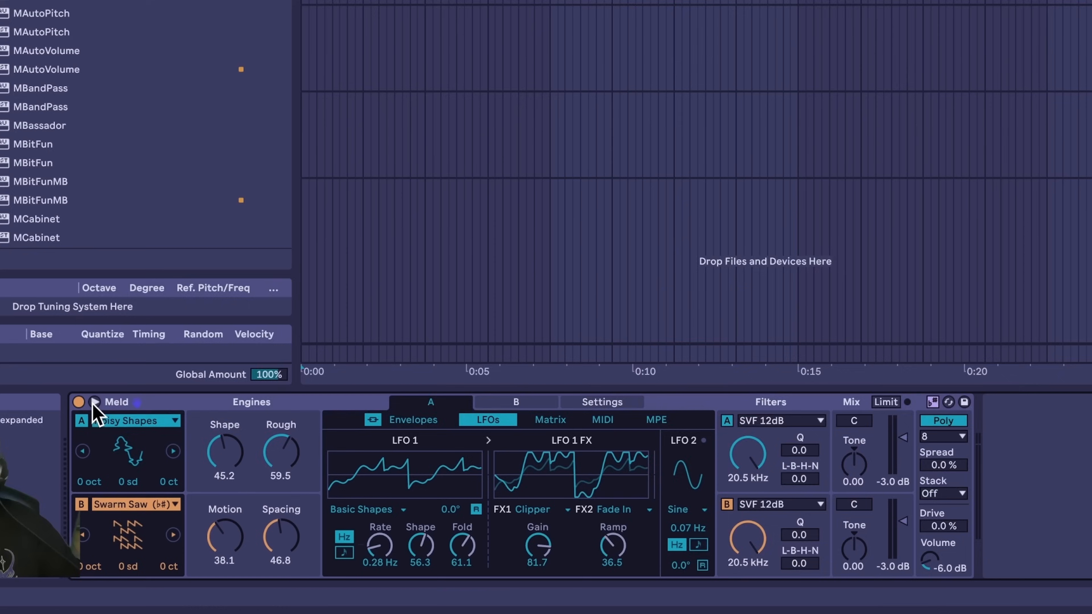
Step: Expand and enlarge Meld's modulation matrix, and modulate Osc Macro 1 with LFO 1 at 53 in engine A and with A's LFO 1 FX in B
{"action": "left_click", "coordinate": [94, 403]}
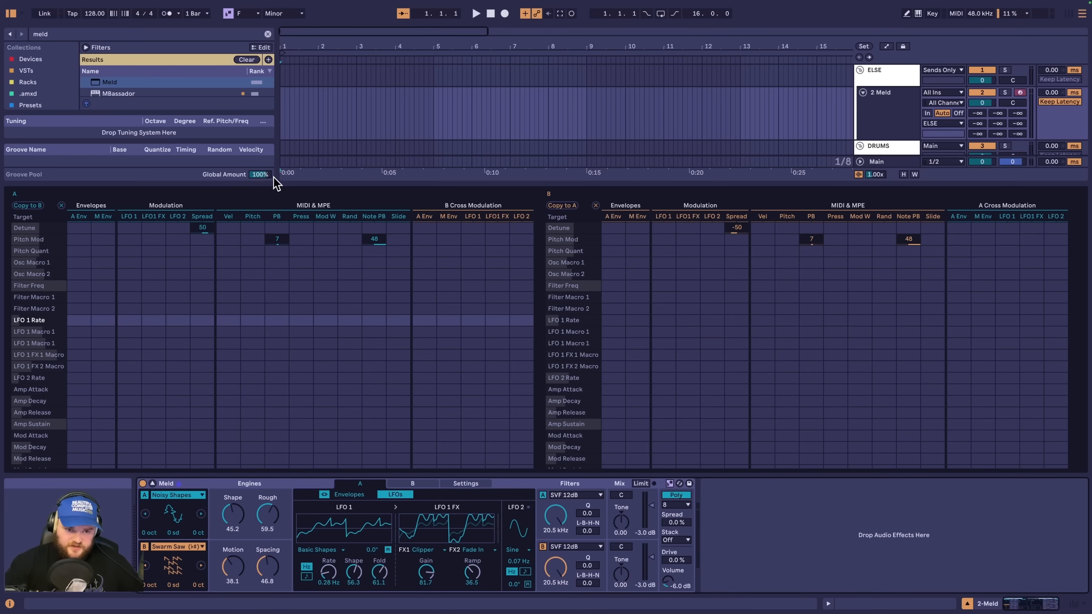
{"action": "left_click_drag", "start_coordinate": [272, 180], "coordinate": [272, 135]}
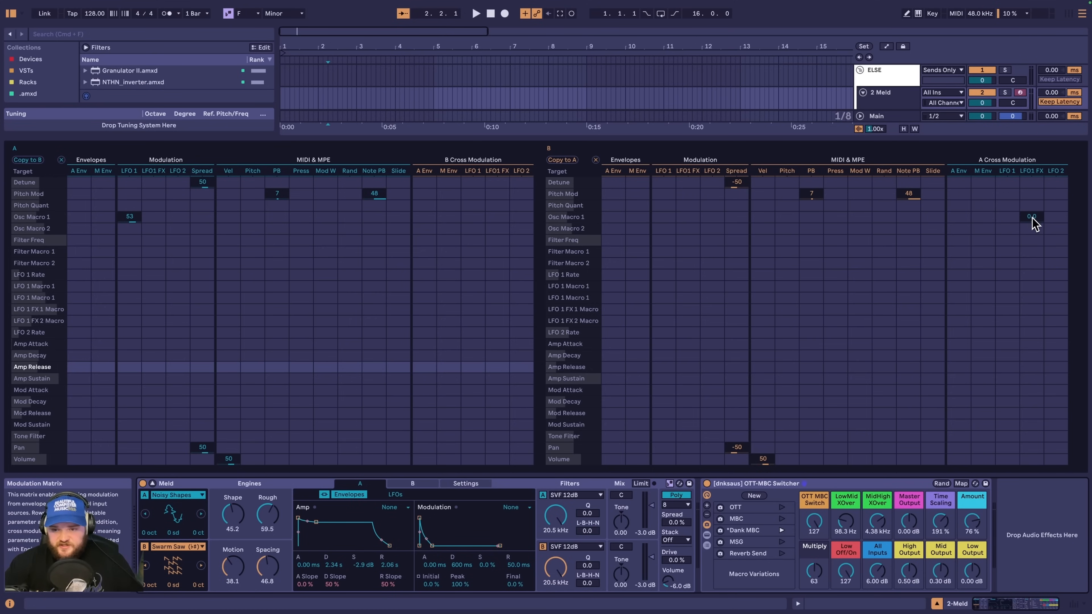
{"action": "left_click", "coordinate": [1042, 222]}
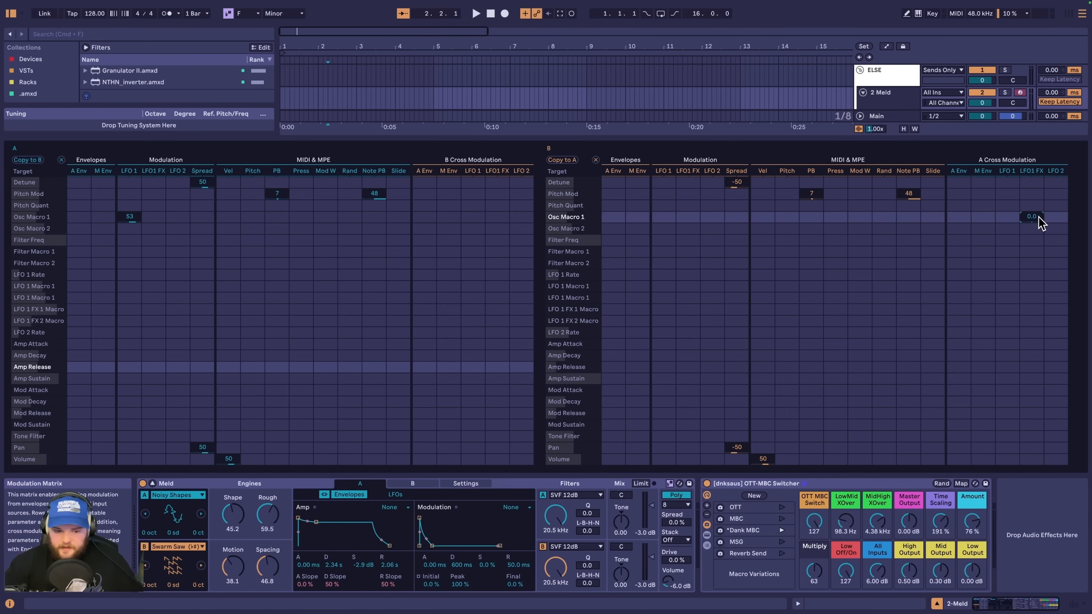
{"action": "left_click_drag", "start_coordinate": [1041, 223], "coordinate": [1040, 241]}
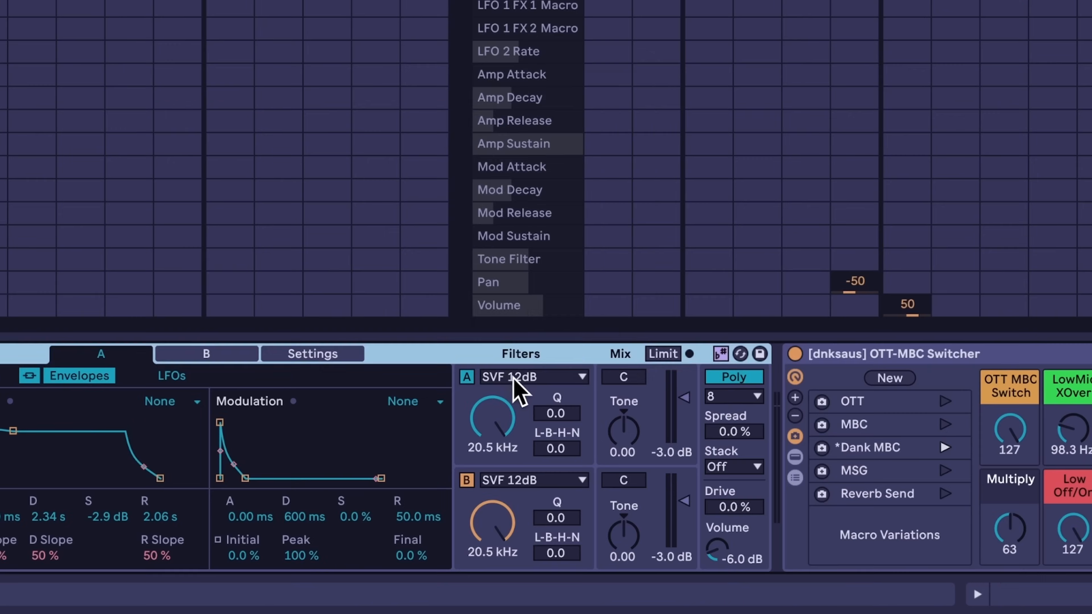
Step: Sweep filter A's SVF 12dB cutoff down to 145 Hz and try its L-B-H-N morph
{"action": "left_click", "coordinate": [566, 497]}
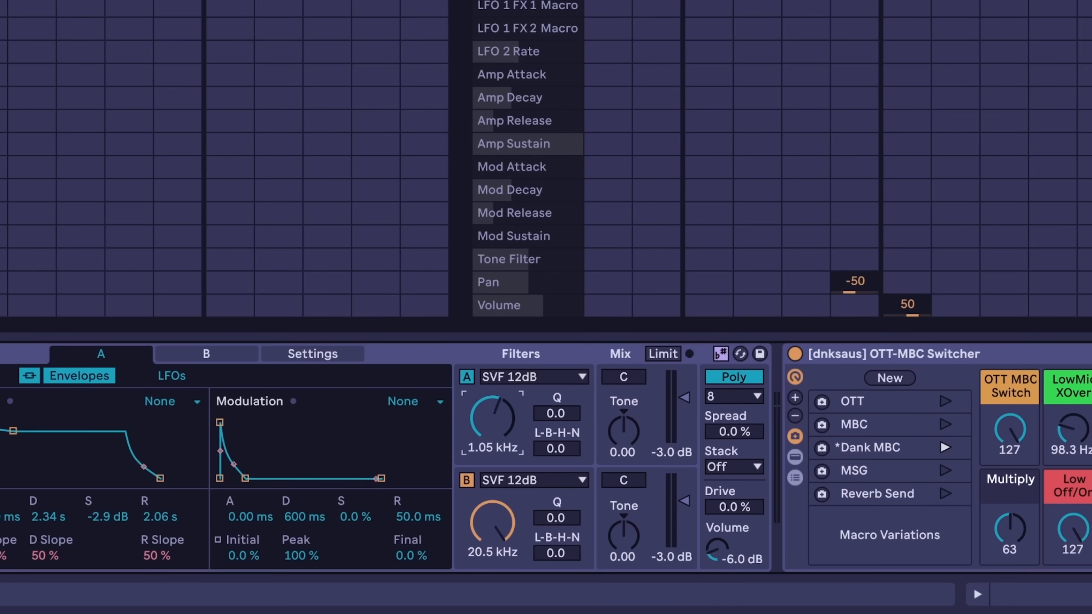
{"action": "left_click_drag", "start_coordinate": [500, 420], "coordinate": [499, 431]}
{"action": "left_click_drag", "start_coordinate": [559, 448], "coordinate": [556, 424]}
Step: Change filter A to Vowel with Q at 30.5, Morph at 20.3 and frequency at 1.82 kHz
{"action": "left_click", "coordinate": [533, 377]}
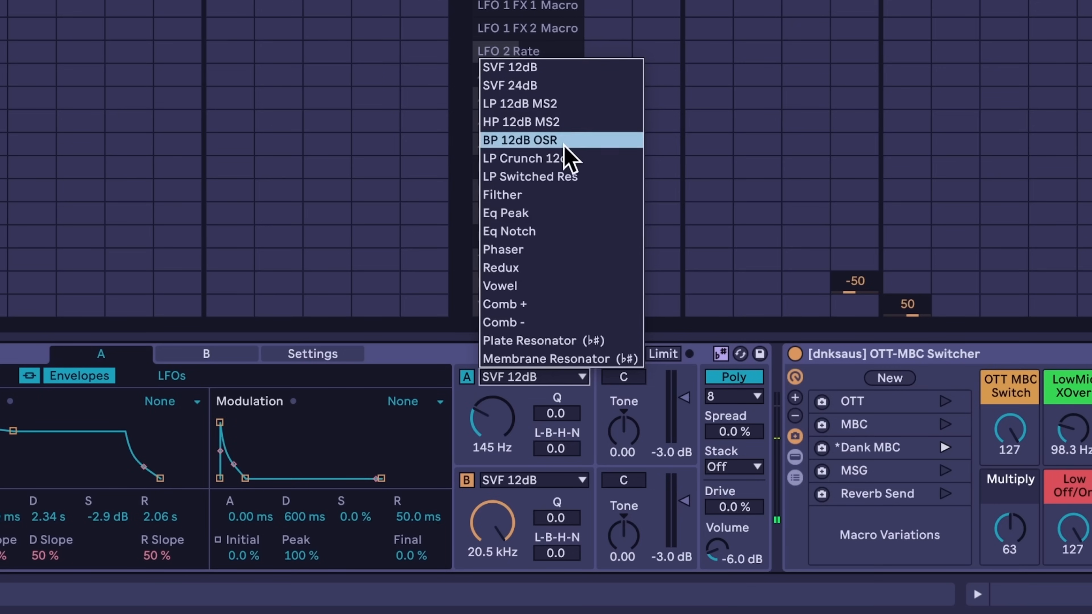
{"action": "left_click", "coordinate": [556, 287]}
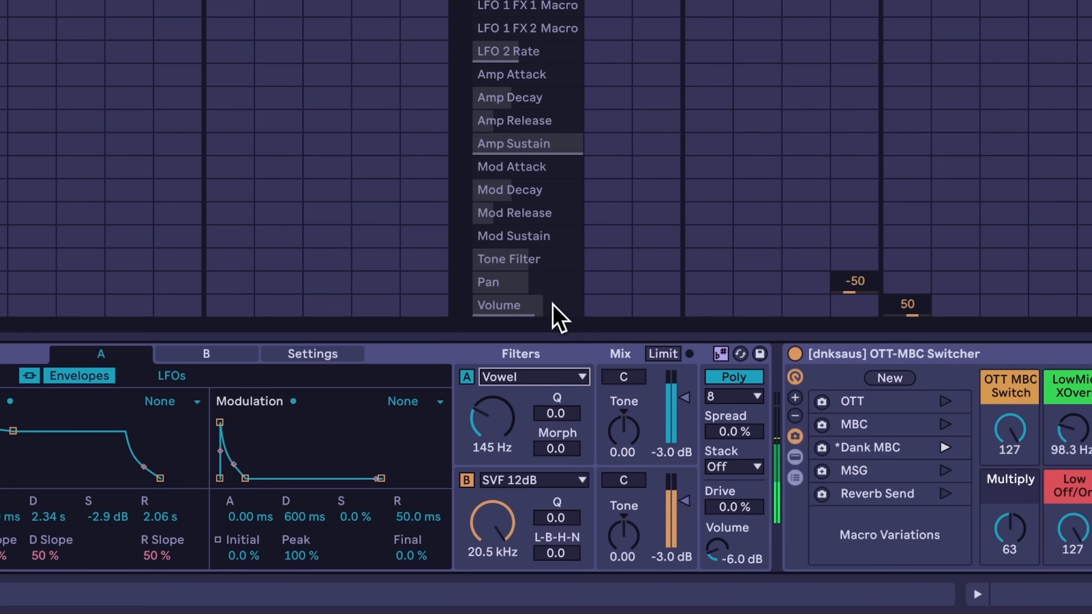
{"action": "left_click_drag", "start_coordinate": [556, 448], "coordinate": [556, 440]}
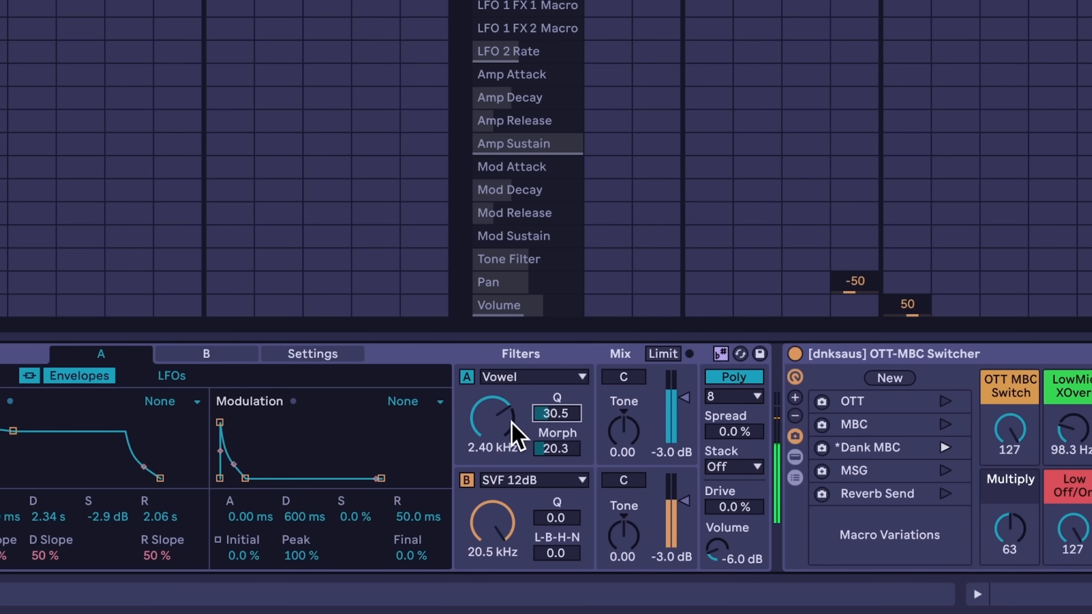
{"action": "mouse_move", "coordinate": [514, 426]}
{"action": "left_mouse_down"}
{"action": "mouse_move", "coordinate": [514, 460]}
{"action": "mouse_move", "coordinate": [514, 430]}
{"action": "mouse_move", "coordinate": [512, 446]}
{"action": "left_mouse_up"}
Step: Change filter A to Plate Resonator with Q at 14.1, Ratio at 17.2 and frequency at 1.92 kHz
{"action": "left_click", "coordinate": [533, 377]}
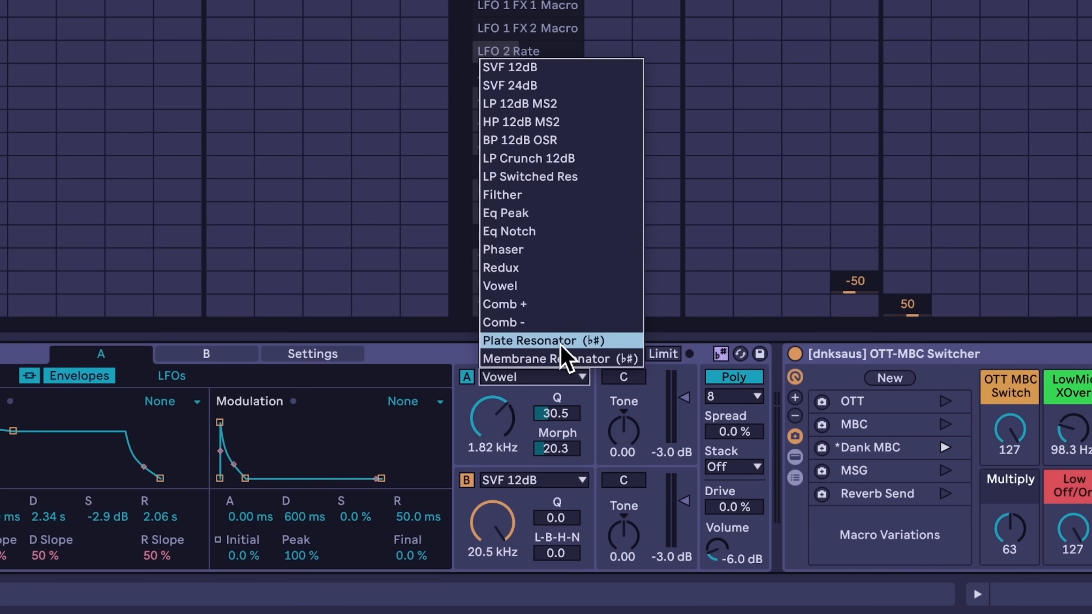
{"action": "left_click", "coordinate": [550, 342]}
{"action": "mouse_move", "coordinate": [493, 419]}
{"action": "left_mouse_down"}
{"action": "mouse_move", "coordinate": [492, 460]}
{"action": "mouse_move", "coordinate": [492, 422]}
{"action": "left_mouse_up"}
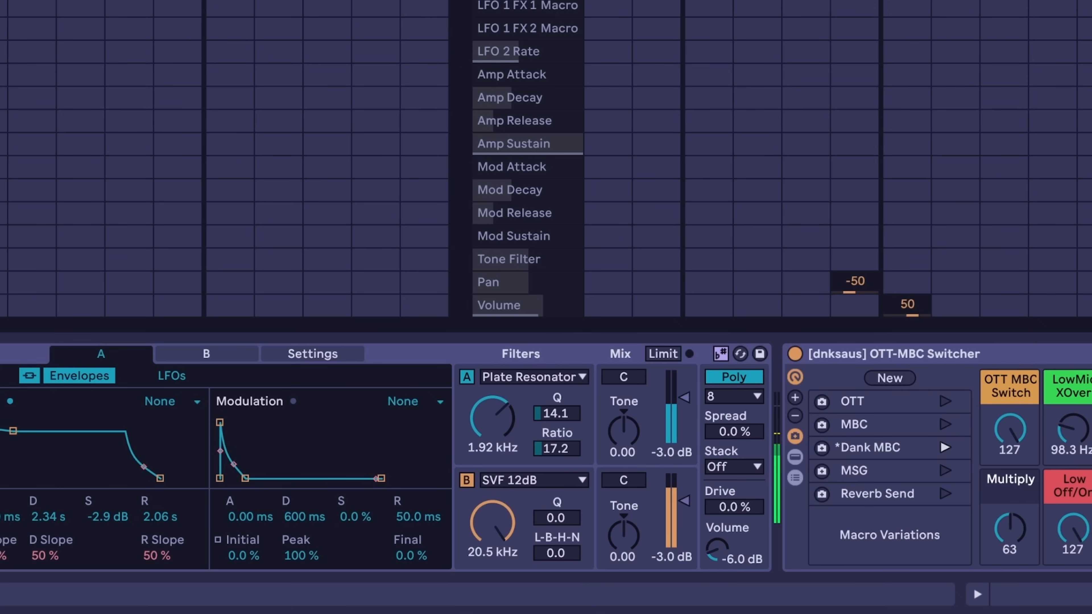
Step: Set filter A to Phaser, and modulate its frequency and Macro 1 with LFO 2 and its Macro 2 with LFO 1 FX at 36
{"action": "left_click", "coordinate": [533, 377]}
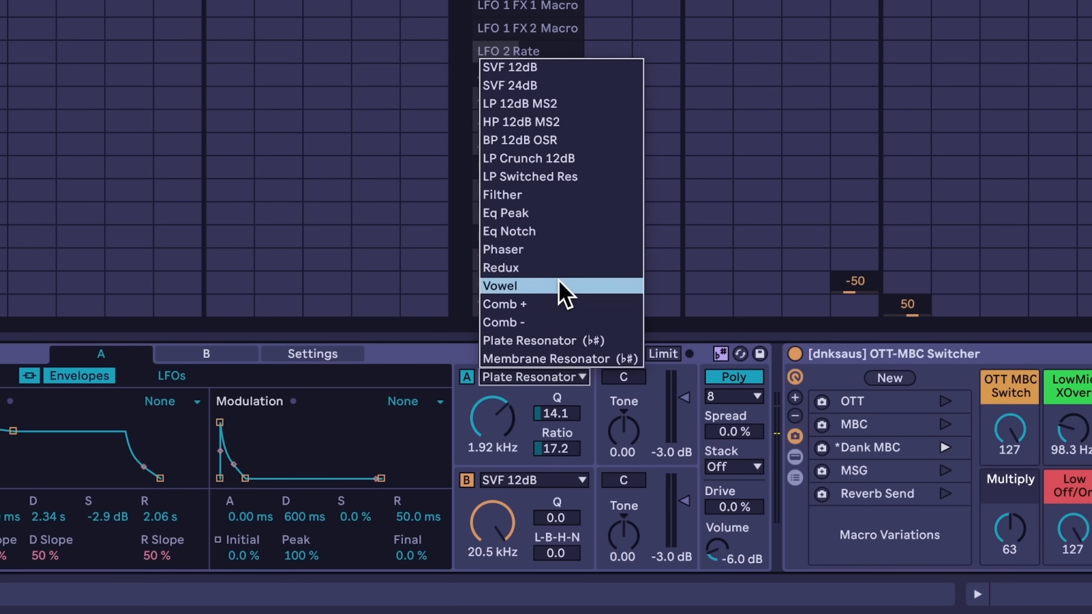
{"action": "left_click", "coordinate": [553, 246]}
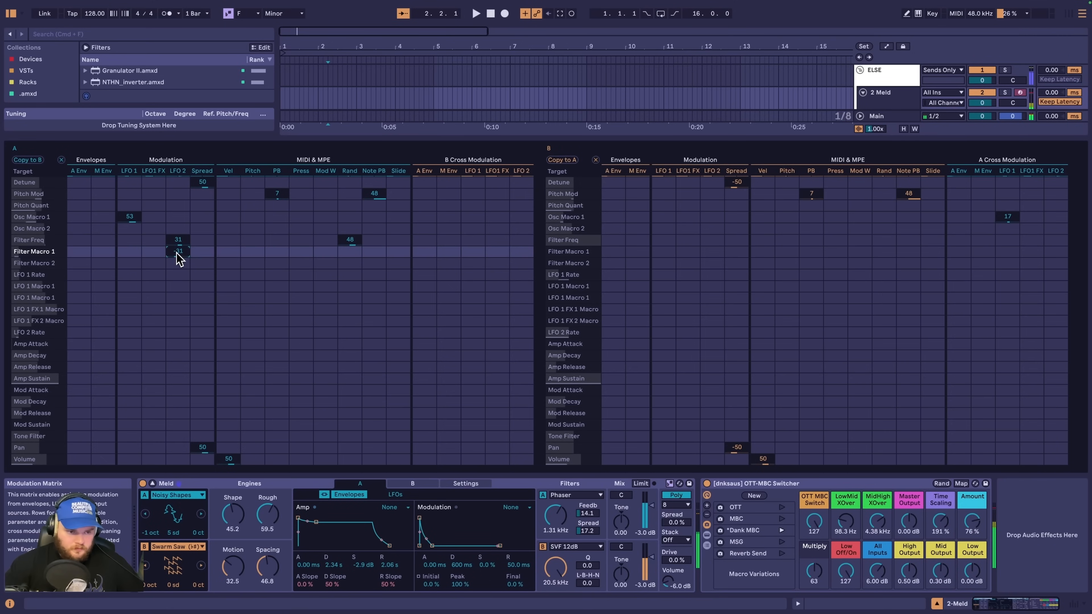
{"action": "left_click_drag", "start_coordinate": [154, 263], "coordinate": [154, 252]}
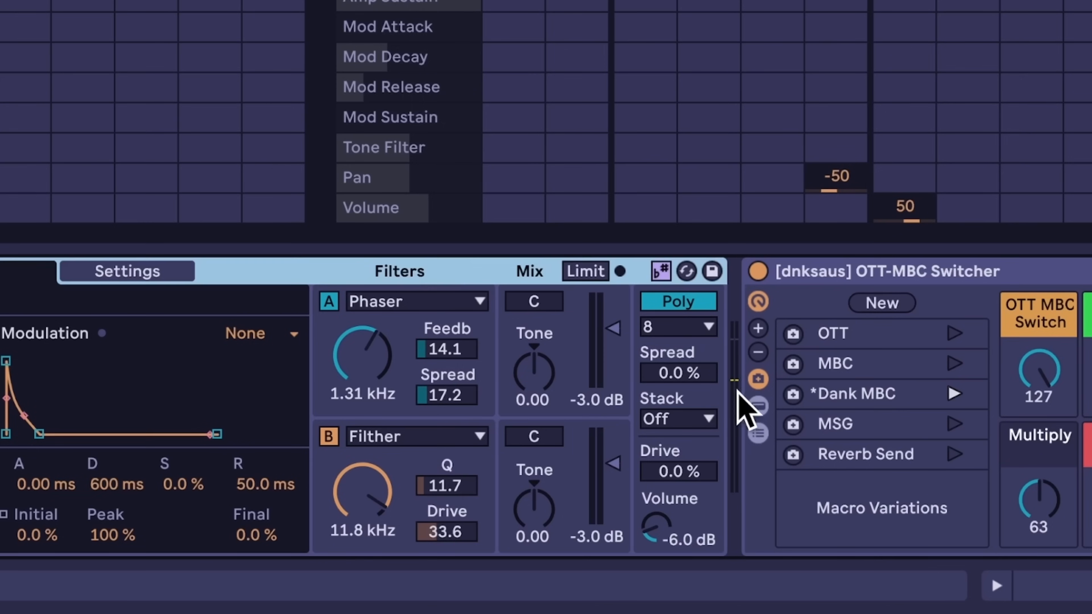
Step: Try engine A's Tone, the limiter and the output Drive, leaving Tone at 0.00, the limiter off and Drive at 0.0 %
{"action": "left_click", "coordinate": [542, 372]}
{"action": "left_click_drag", "start_coordinate": [543, 372], "coordinate": [543, 392]}
{"action": "left_click", "coordinate": [569, 276]}
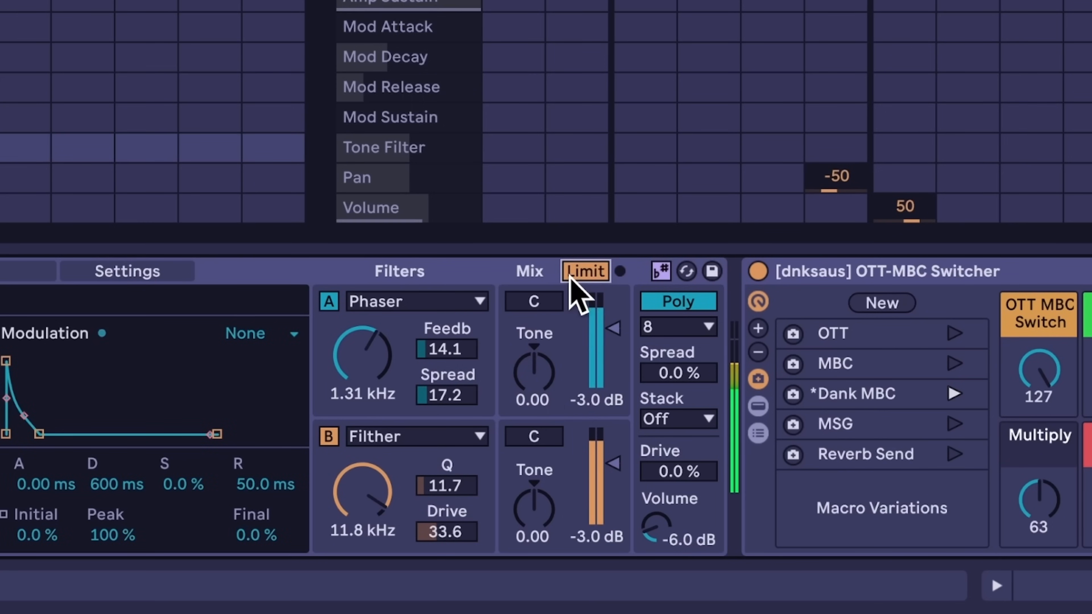
{"action": "mouse_move", "coordinate": [695, 474]}
{"action": "left_mouse_down"}
{"action": "mouse_move", "coordinate": [695, 433]}
{"action": "mouse_move", "coordinate": [695, 474]}
{"action": "left_mouse_up"}
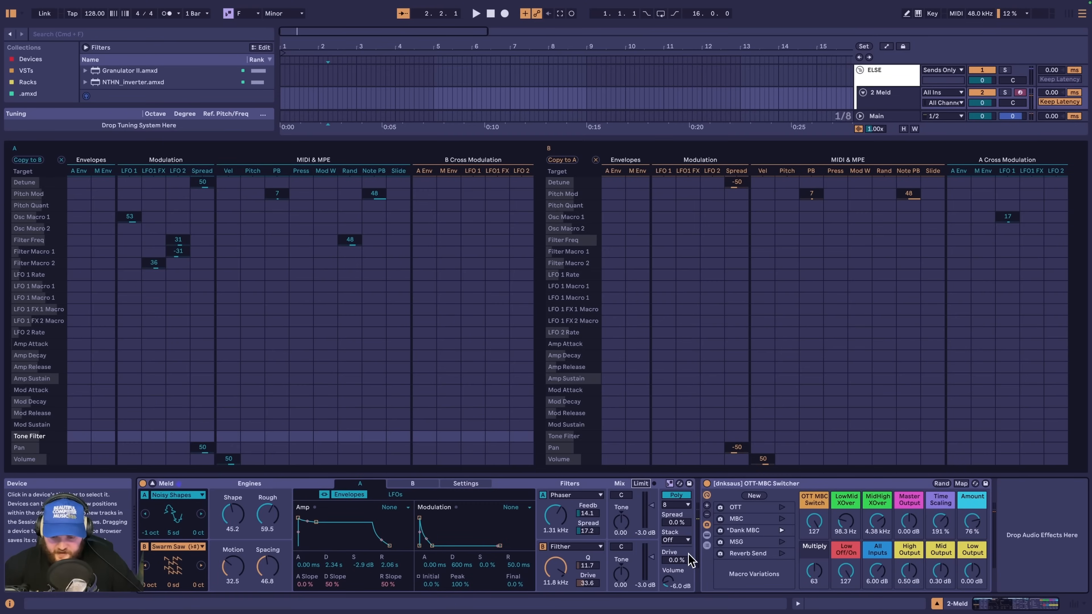
Step: Set Meld's voice Spread to 80 % and stack 3 voices
{"action": "mouse_move", "coordinate": [690, 522]}
{"action": "left_mouse_down"}
{"action": "mouse_move", "coordinate": [689, 504]}
{"action": "mouse_move", "coordinate": [686, 523]}
{"action": "left_mouse_up"}
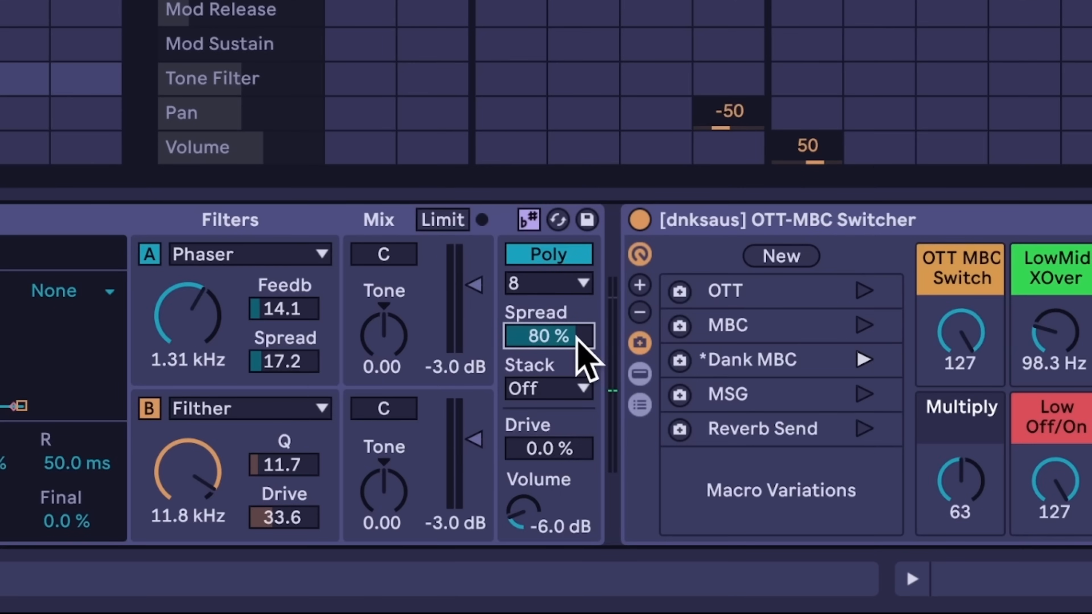
{"action": "left_click", "coordinate": [577, 387]}
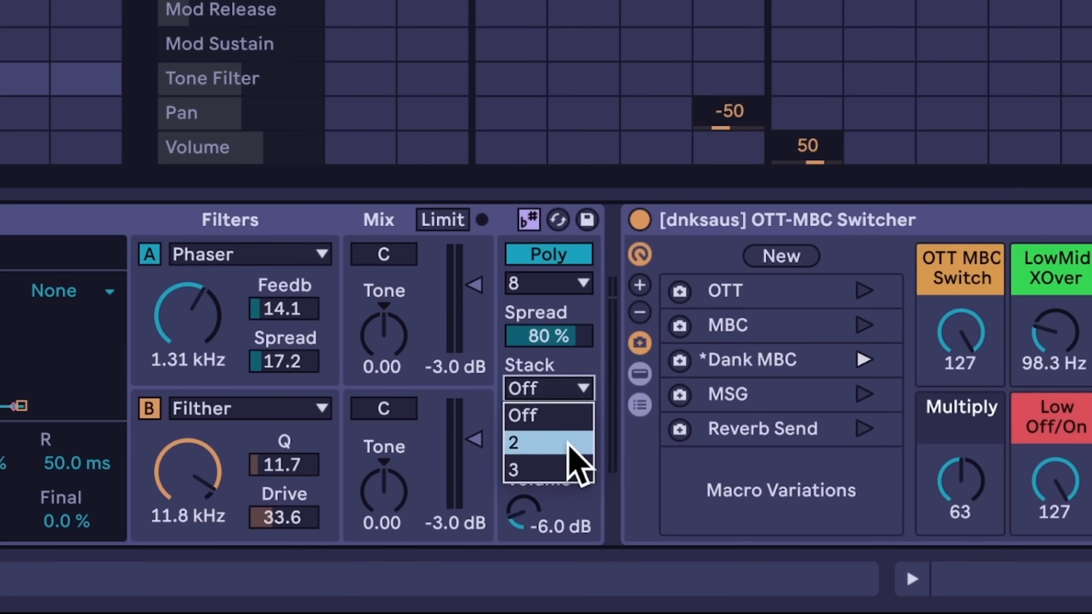
{"action": "left_click", "coordinate": [566, 460]}
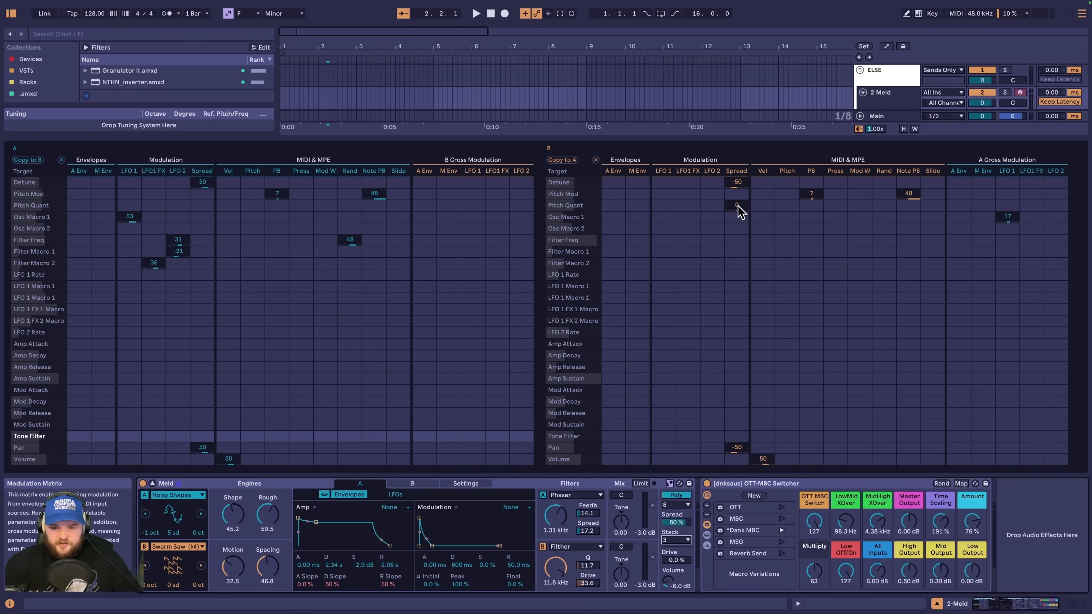
Step: Set Meld's Spread modulation to 44 on B's Filter Freq, 4.5 on B's Pitch Quant and -3 on A's Pitch Quant, and the output Drive to 12 %
{"action": "mouse_move", "coordinate": [743, 242]}
{"action": "left_mouse_down"}
{"action": "mouse_move", "coordinate": [743, 232]}
{"action": "mouse_move", "coordinate": [743, 242]}
{"action": "left_mouse_up"}
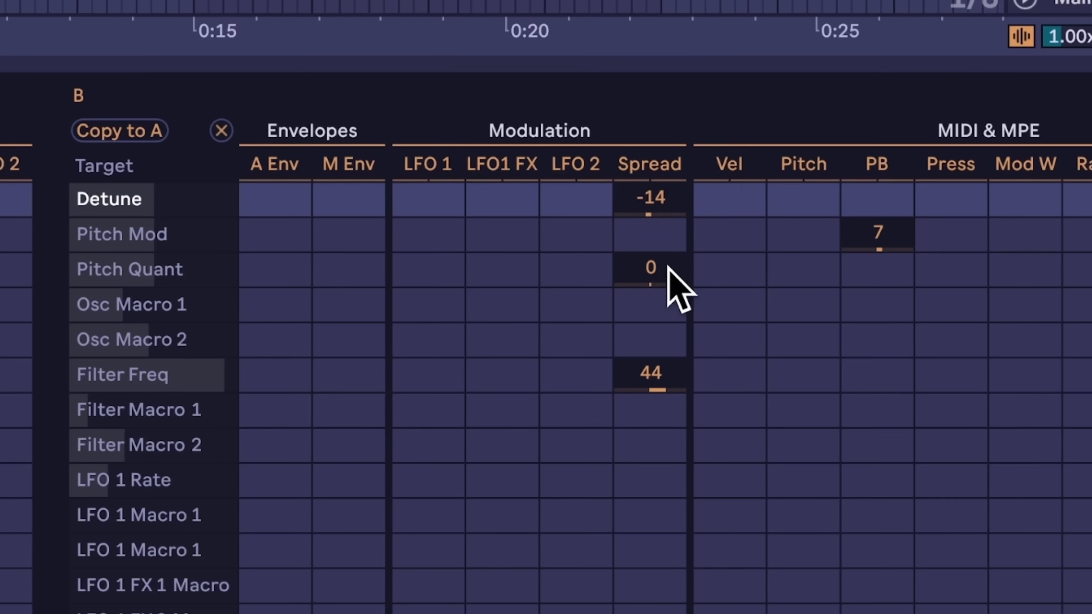
{"action": "left_click_drag", "start_coordinate": [669, 267], "coordinate": [638, 218]}
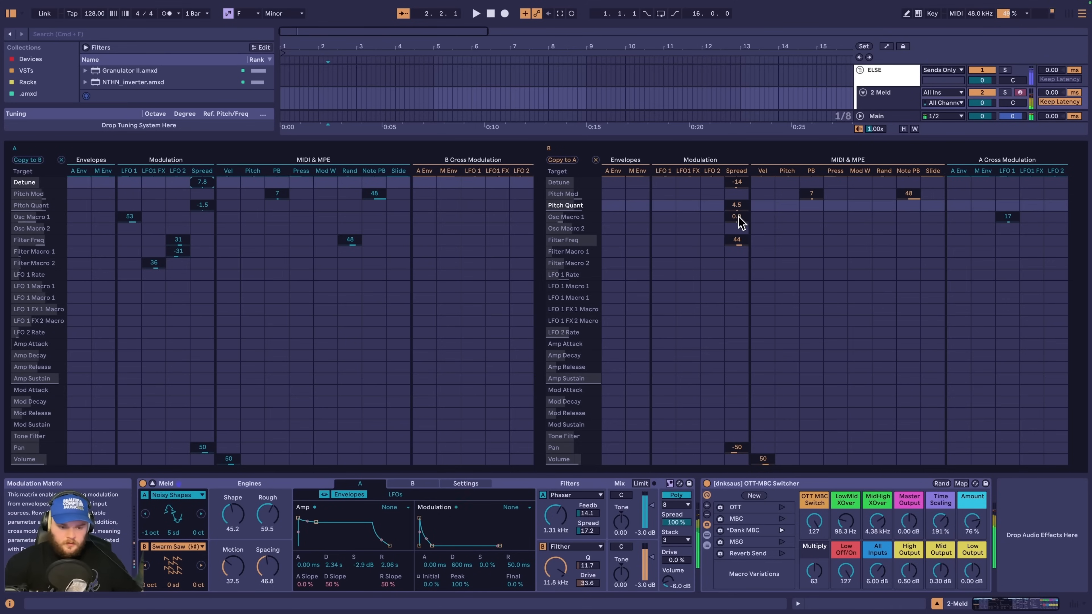
{"action": "left_click_drag", "start_coordinate": [202, 206], "coordinate": [204, 213]}
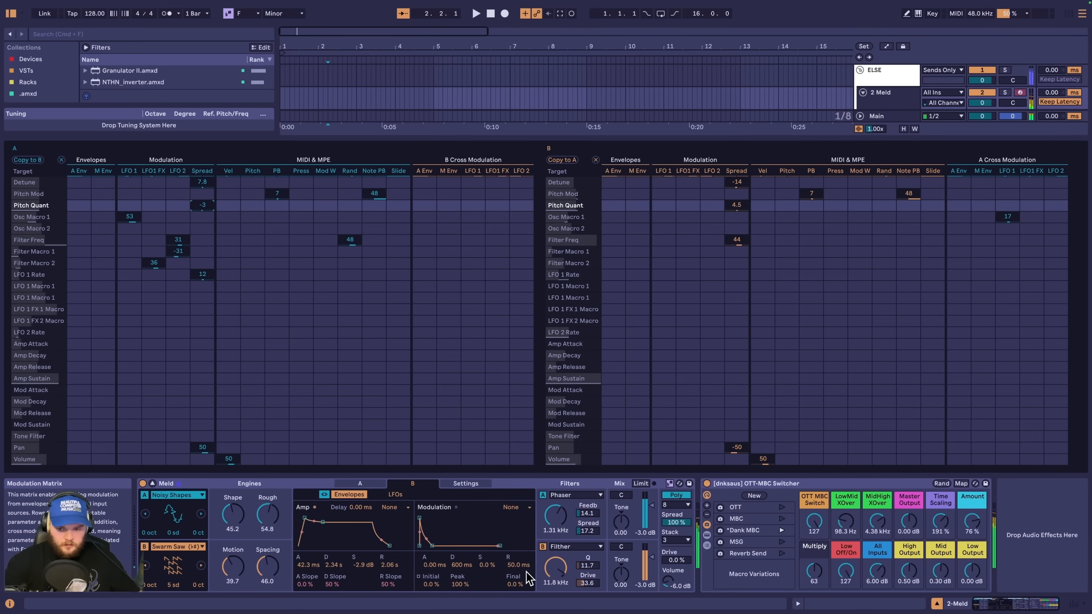
{"action": "left_click_drag", "start_coordinate": [674, 561], "coordinate": [675, 538]}
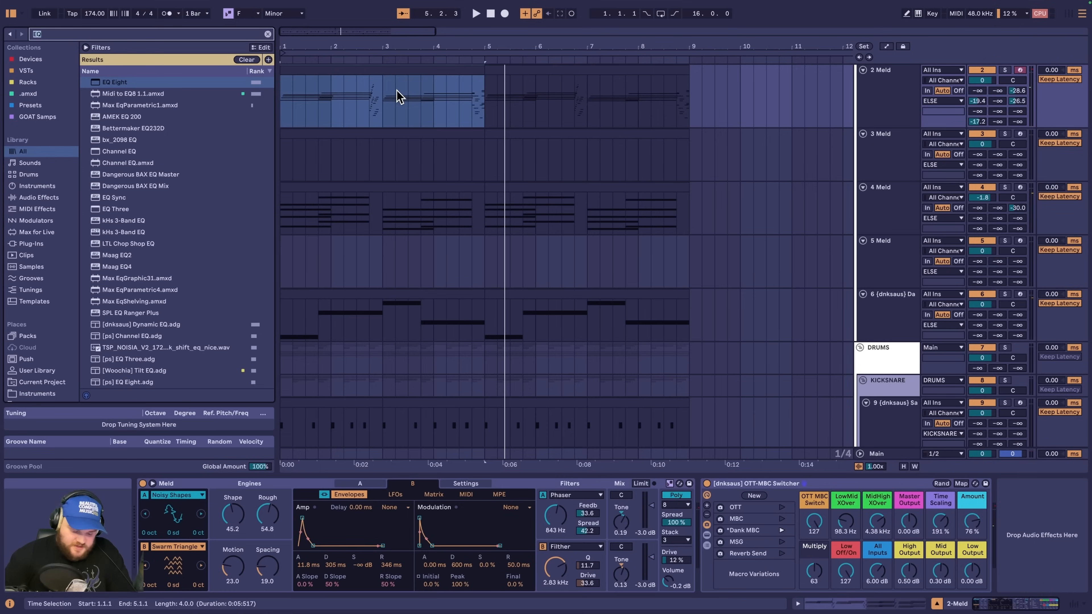
Step: Find Roar in the browser, add it to the Meld track and expand its full view
{"action": "key", "text": "ctrl+f"}
{"action": "type", "text": "roar"}
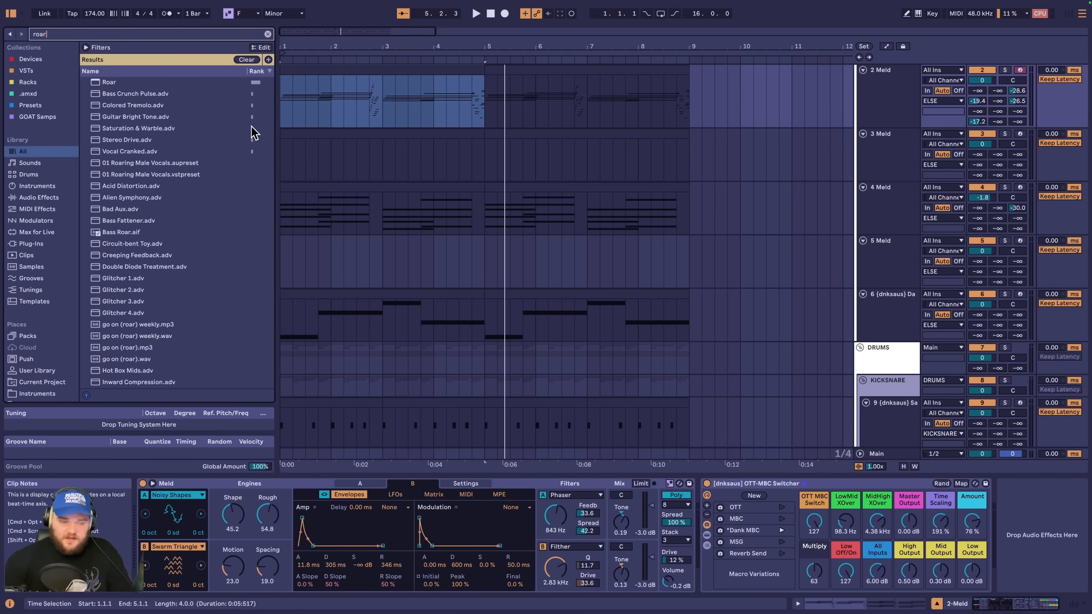
{"action": "double_click", "coordinate": [127, 82]}
{"action": "key", "text": "space"}
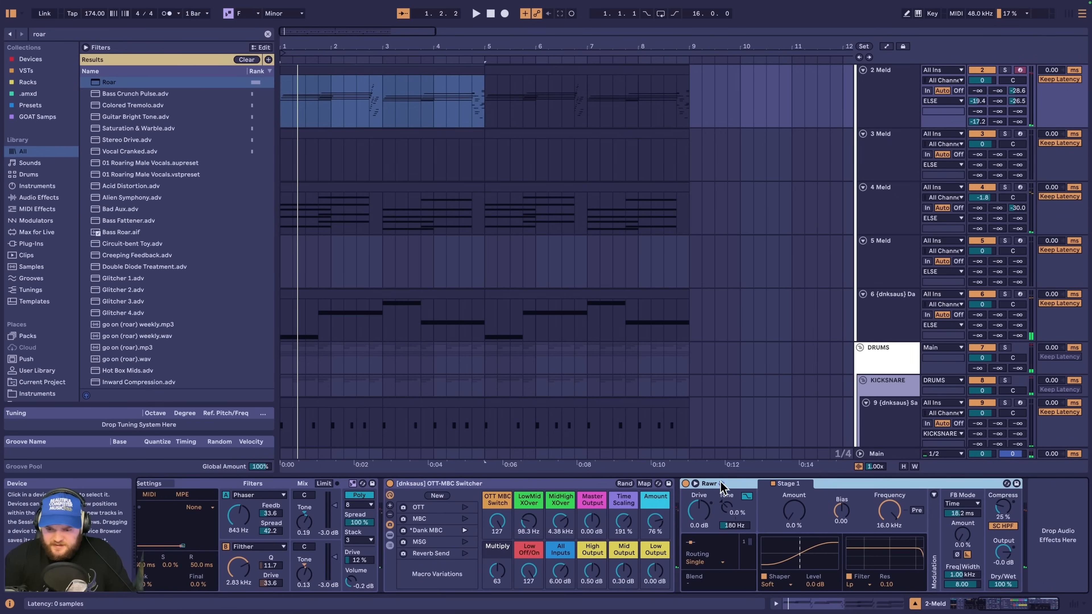
{"action": "left_click", "coordinate": [695, 484]}
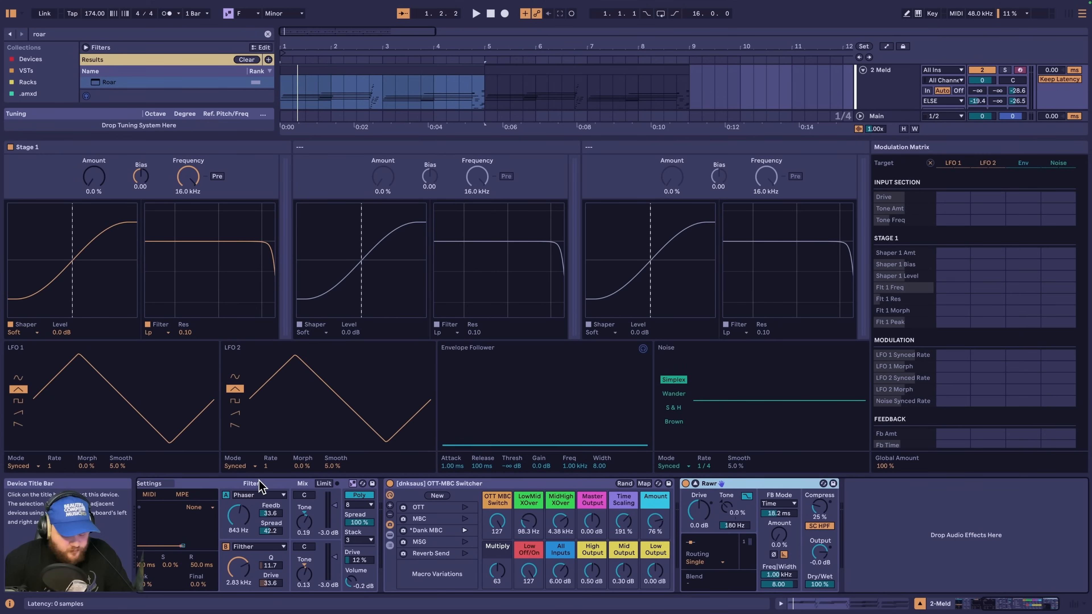
Step: Move Roar to the end of the Dank Reese track's device chain and play the bass part through it
{"action": "left_click", "coordinate": [260, 490]}
{"action": "scroll", "coordinate": [886, 86], "scroll_direction": "down", "scroll_amount": 1}
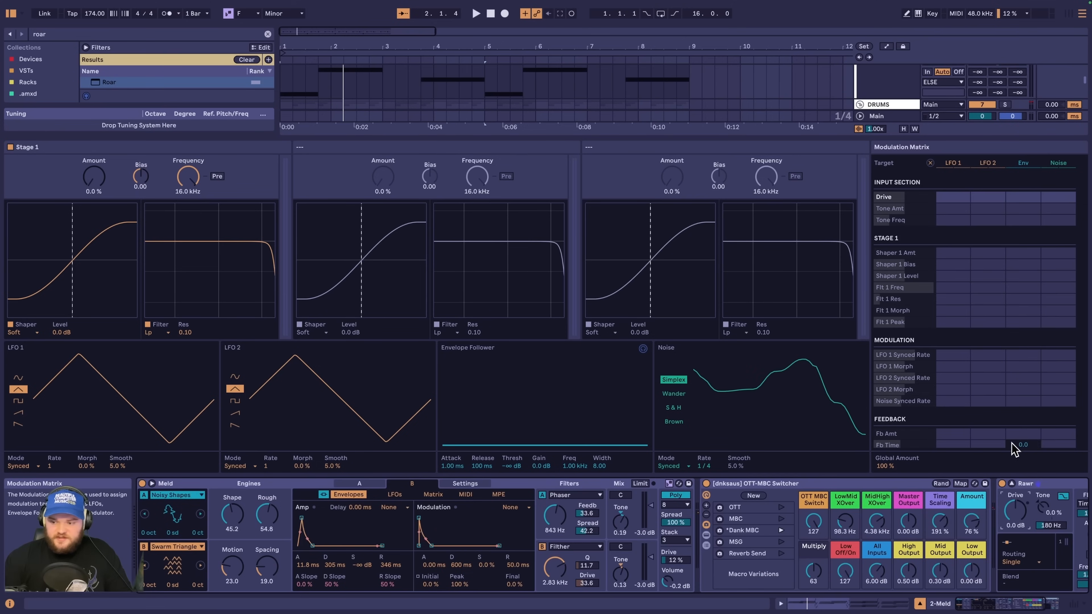
{"action": "key", "text": "space"}
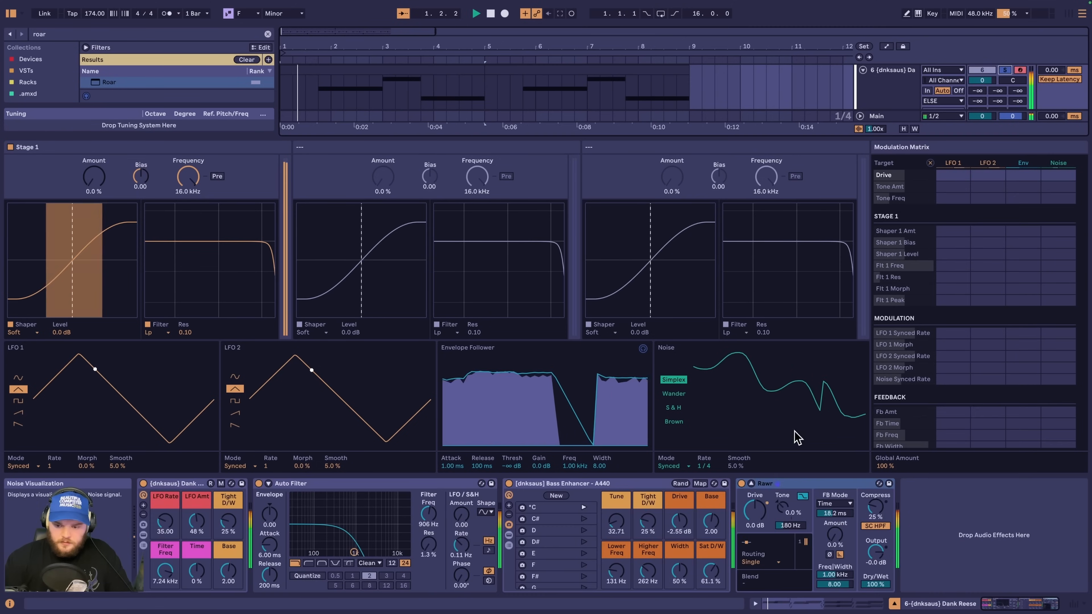
{"action": "left_click", "coordinate": [744, 489]}
{"action": "left_click", "coordinate": [744, 489]}
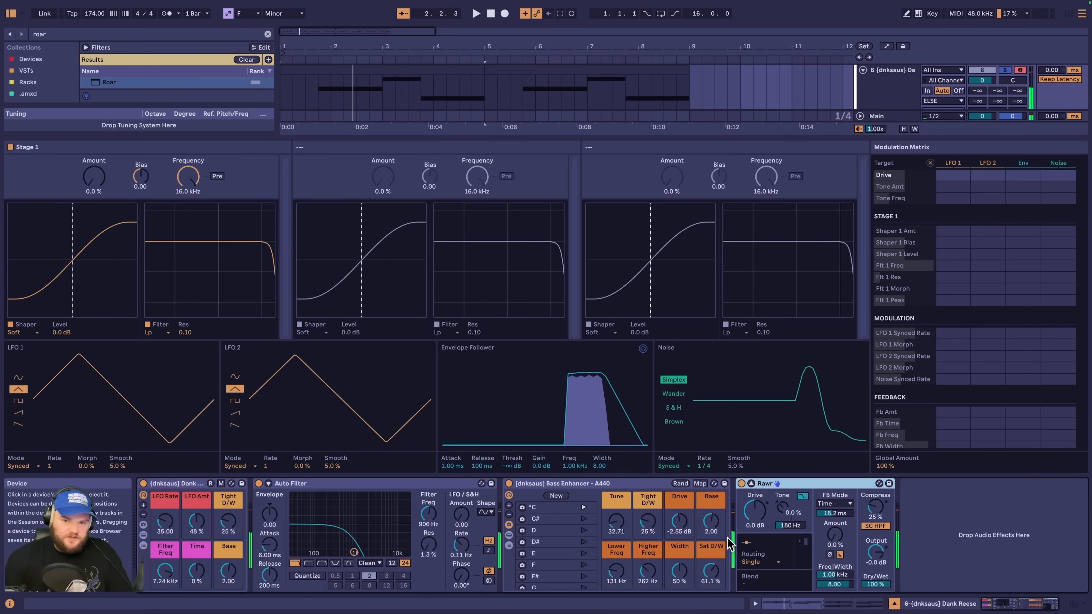
Step: Try the Serial, Parallel, Multi Band, Mid Side and Feedback routings, leaving Roar on Parallel, and set the feedback Amount to 44 %
{"action": "left_click", "coordinate": [774, 562]}
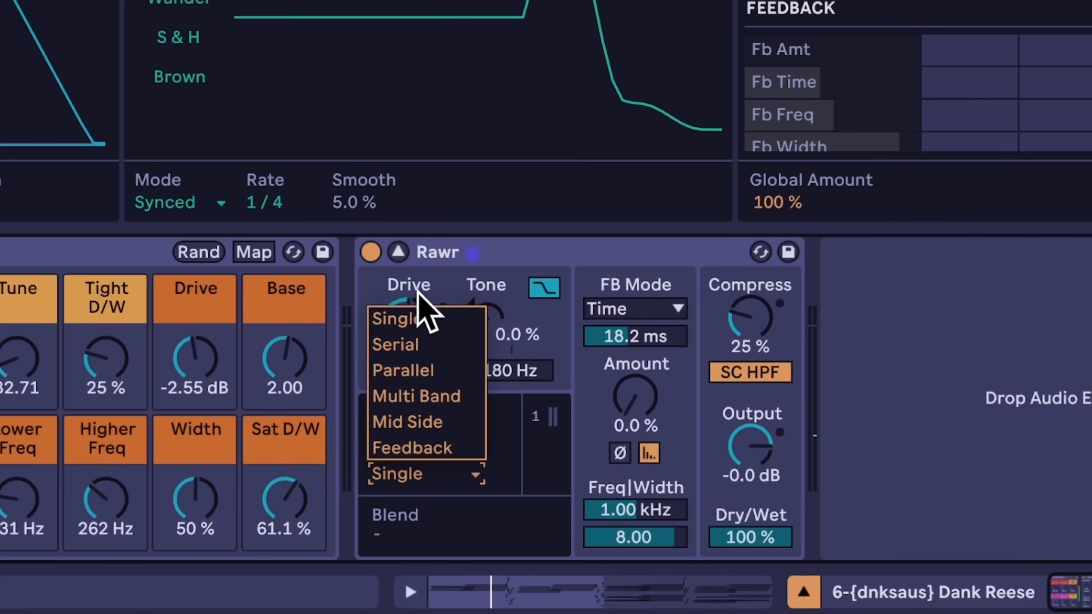
{"action": "left_click", "coordinate": [430, 335]}
{"action": "left_click", "coordinate": [462, 477]}
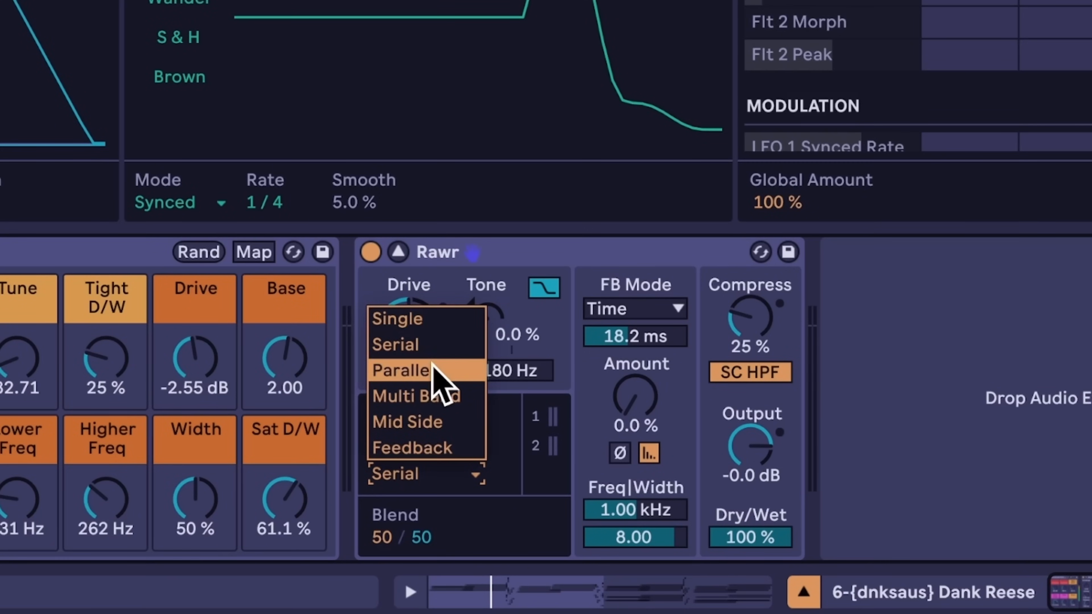
{"action": "left_click", "coordinate": [430, 364]}
{"action": "left_click", "coordinate": [459, 478]}
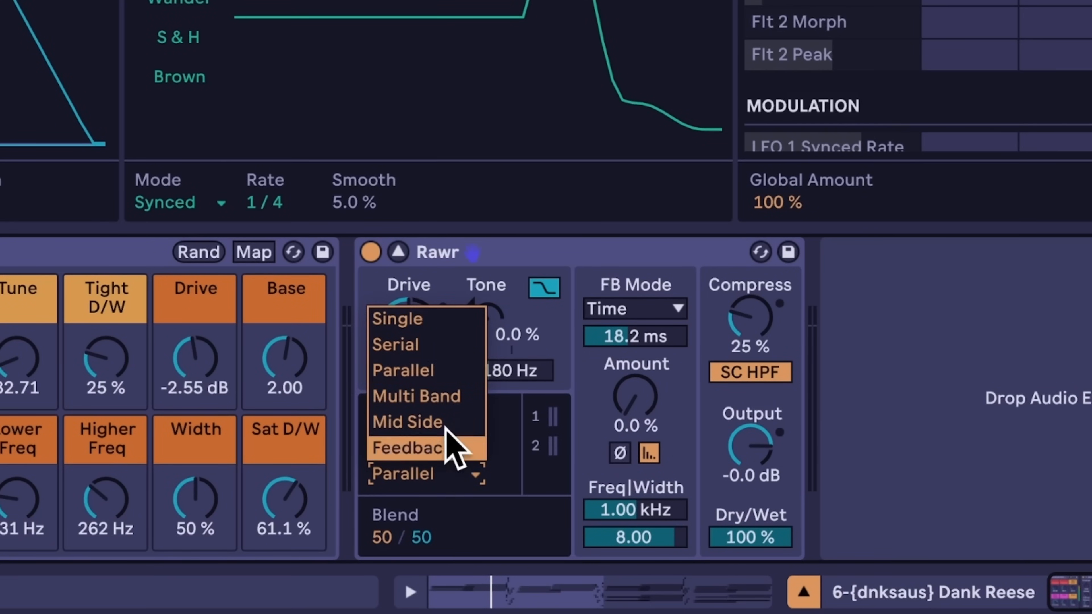
{"action": "left_click", "coordinate": [447, 396]}
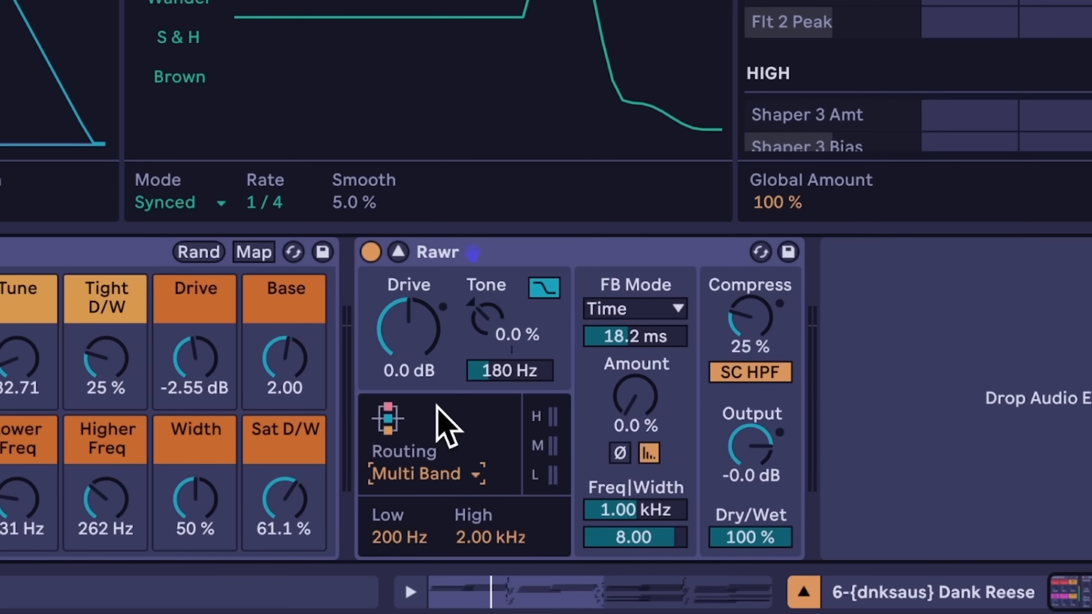
{"action": "left_click", "coordinate": [475, 476]}
{"action": "left_click", "coordinate": [446, 437]}
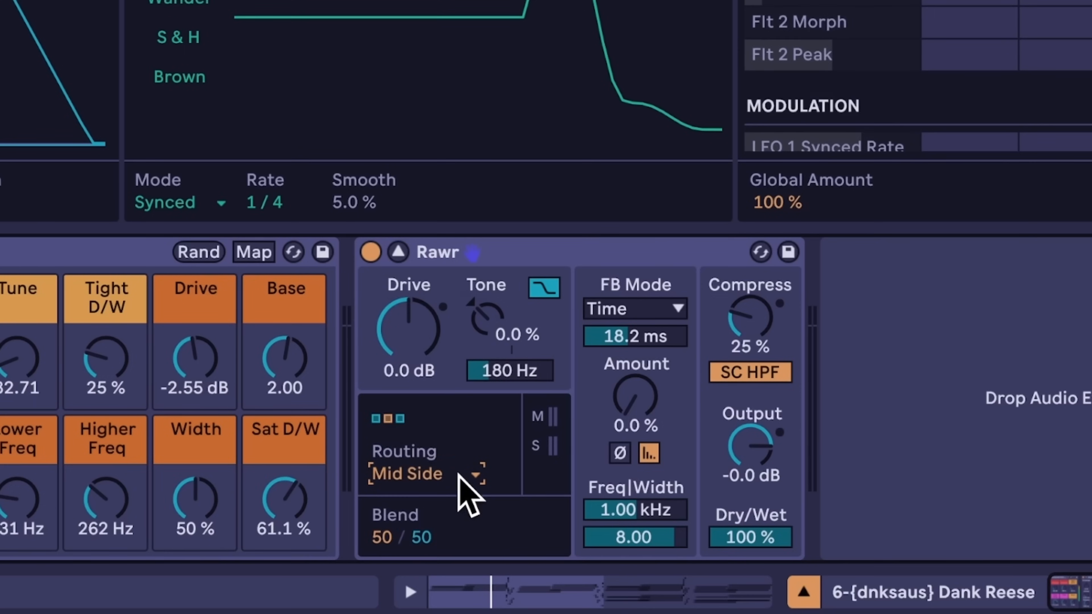
{"action": "left_click", "coordinate": [462, 475]}
{"action": "left_click", "coordinate": [450, 449]}
{"action": "left_click_drag", "start_coordinate": [638, 392], "coordinate": [638, 345]}
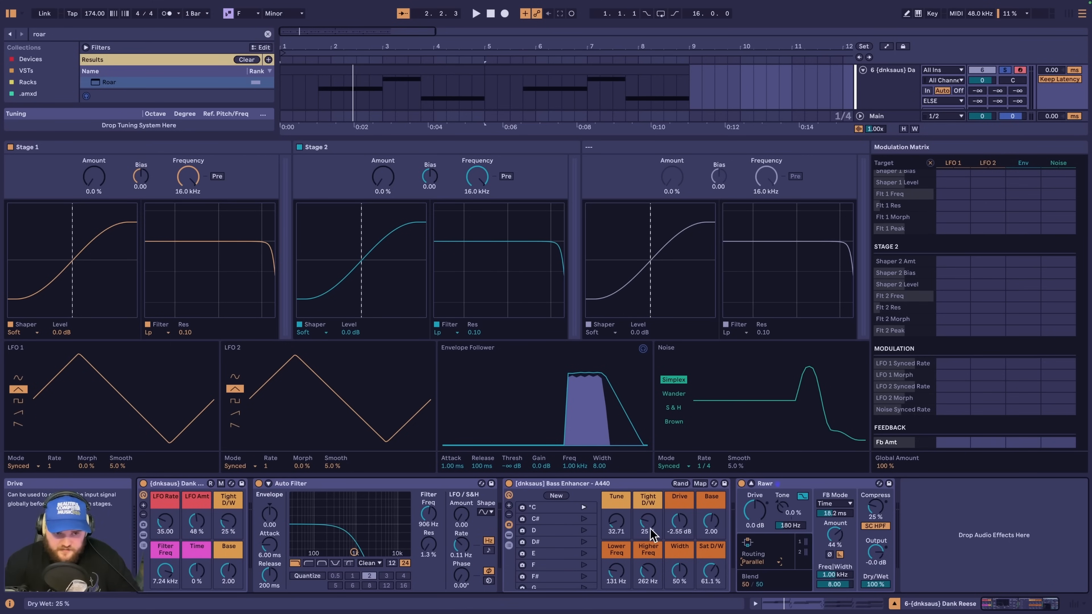
Step: Try Stage 1's Soft and Tri Fold shapers during playback, ending on Noise Injection with Amount 17 % and Level 9.0 dB
{"action": "key", "text": "space"}
{"action": "left_click_drag", "start_coordinate": [94, 176], "coordinate": [94, 172]}
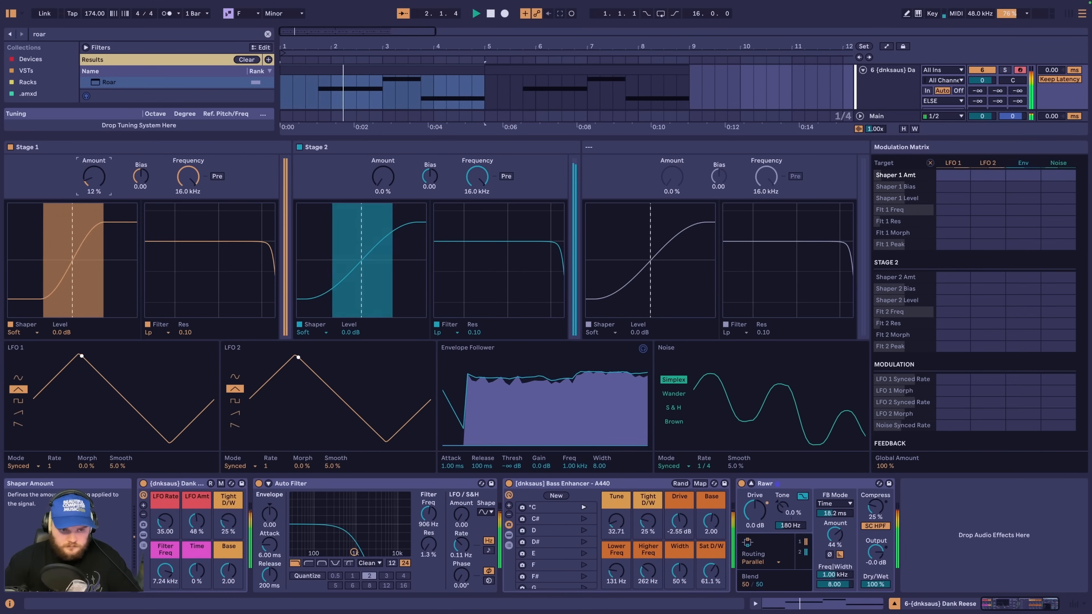
{"action": "key", "text": "space"}
{"action": "left_click", "coordinate": [22, 332]}
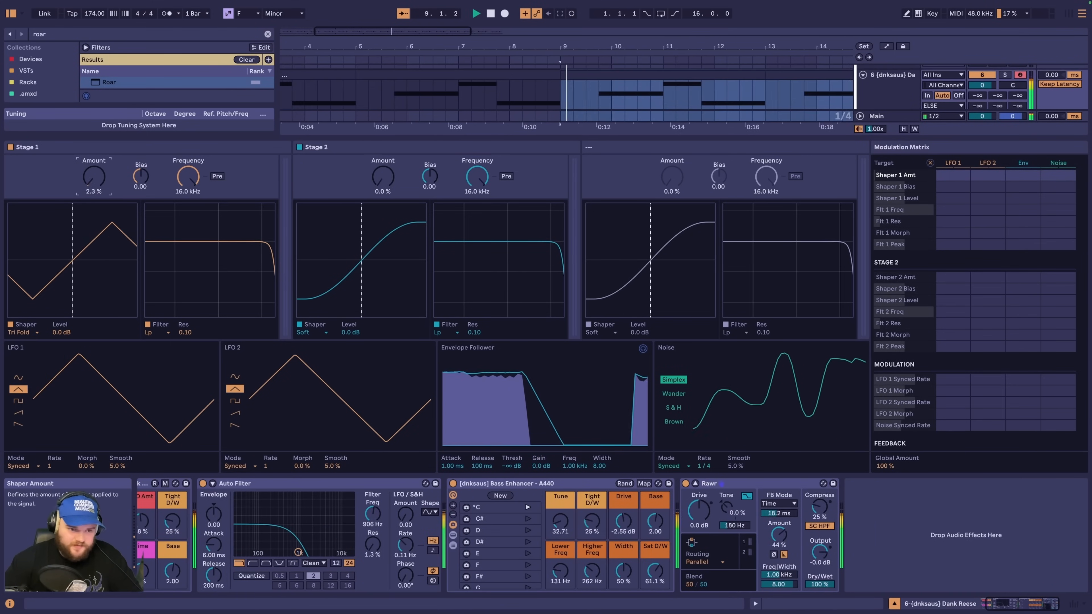
{"action": "left_click_drag", "start_coordinate": [94, 190], "coordinate": [94, 200]}
{"action": "left_click", "coordinate": [22, 332]}
{"action": "left_click", "coordinate": [44, 434]}
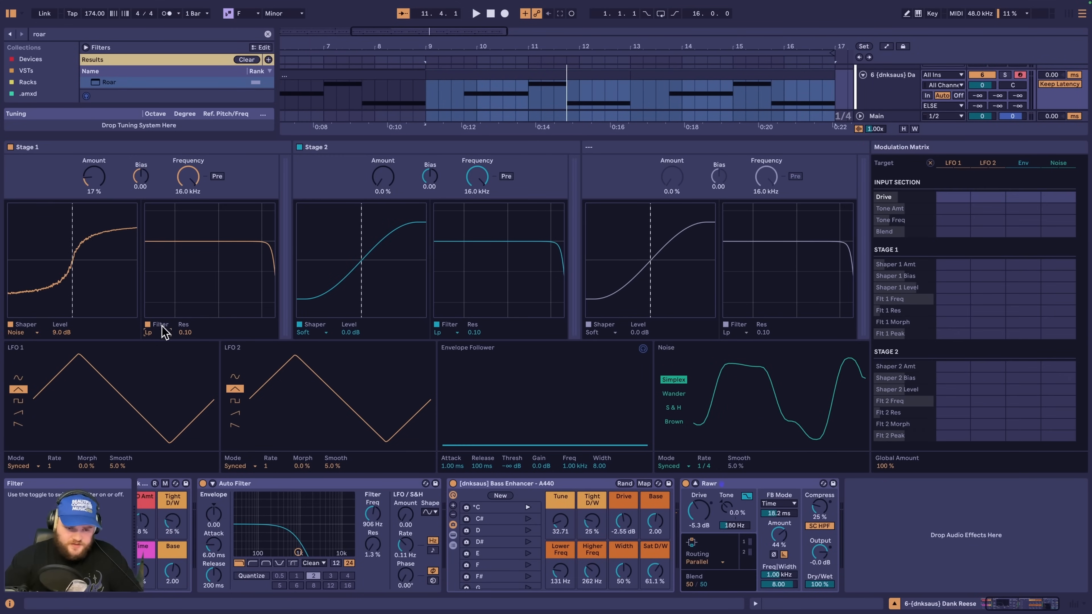
Step: Set Stage 1's filter to Comb with resonance 1.00 and frequency 152 Hz, and place it before the shaper
{"action": "left_click", "coordinate": [164, 332]}
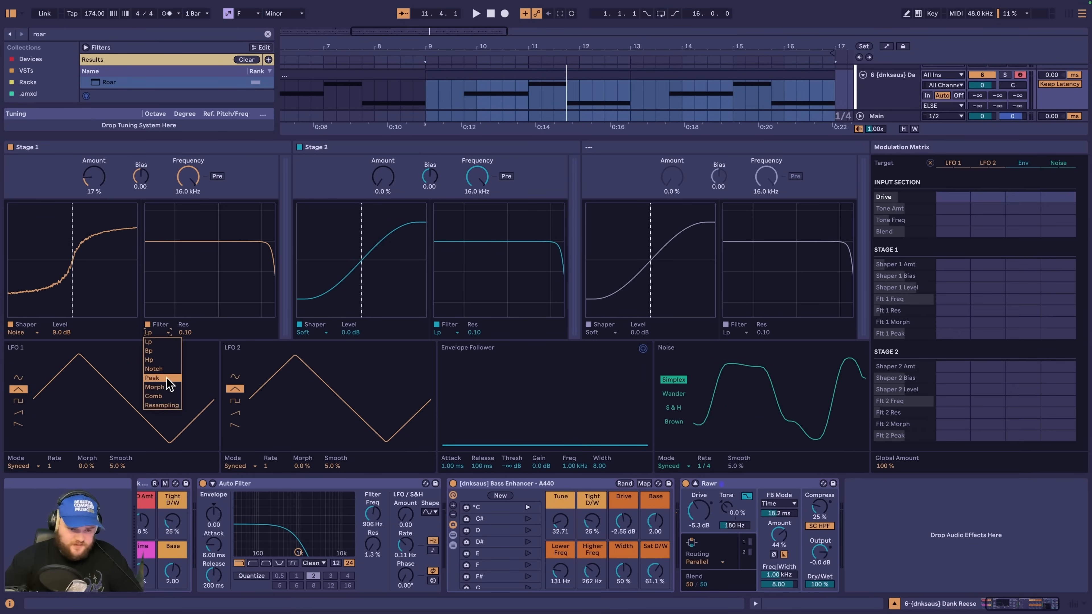
{"action": "left_click", "coordinate": [178, 402]}
{"action": "left_click_drag", "start_coordinate": [189, 184], "coordinate": [189, 232]}
{"action": "key", "text": "space"}
{"action": "left_click_drag", "start_coordinate": [186, 332], "coordinate": [186, 275]}
{"action": "mouse_move", "coordinate": [200, 187]}
{"action": "left_mouse_down"}
{"action": "mouse_move", "coordinate": [199, 224]}
{"action": "mouse_move", "coordinate": [199, 193]}
{"action": "left_mouse_up"}
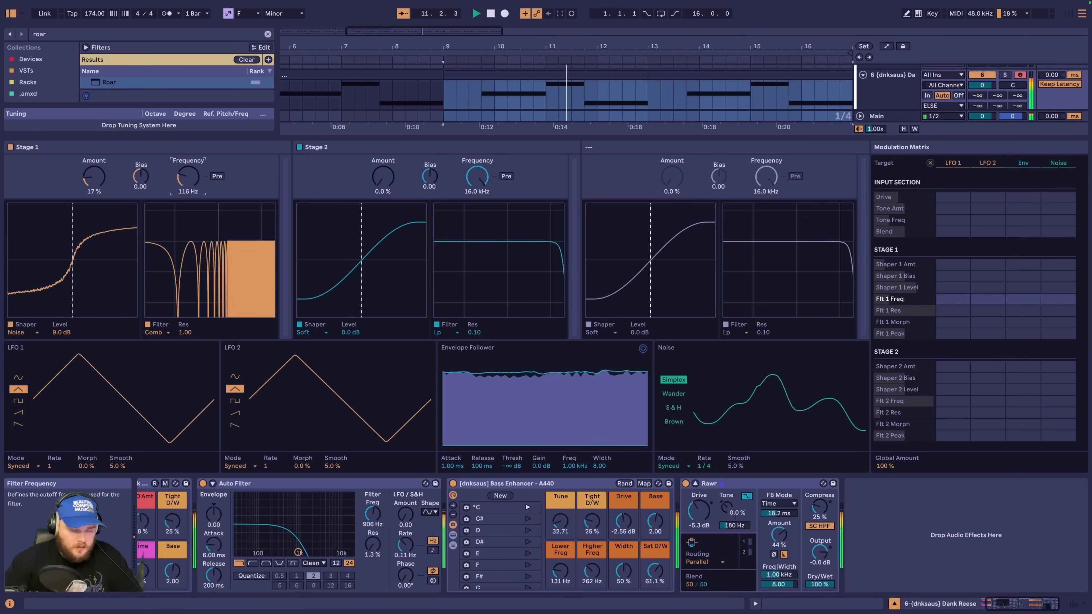
{"action": "left_click", "coordinate": [217, 177]}
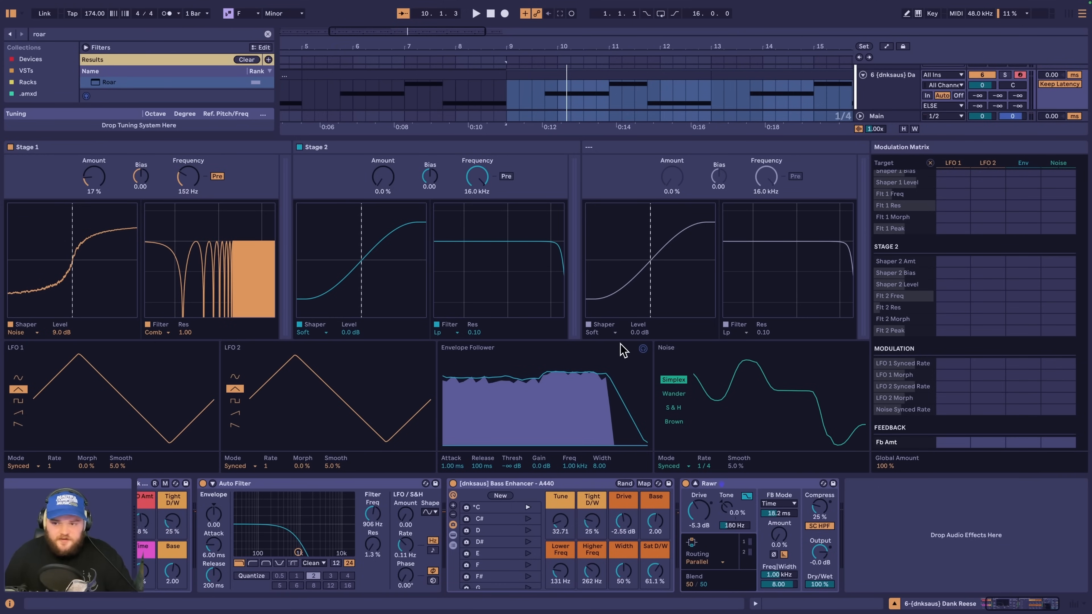
Step: Set LFO 1 to Free at 0.12 Hz with Morph -52 % and Smooth 100 %, and use it to modulate Drive by 28 and Blend by 16
{"action": "scroll", "coordinate": [1021, 307], "scroll_direction": "up", "scroll_amount": 5}
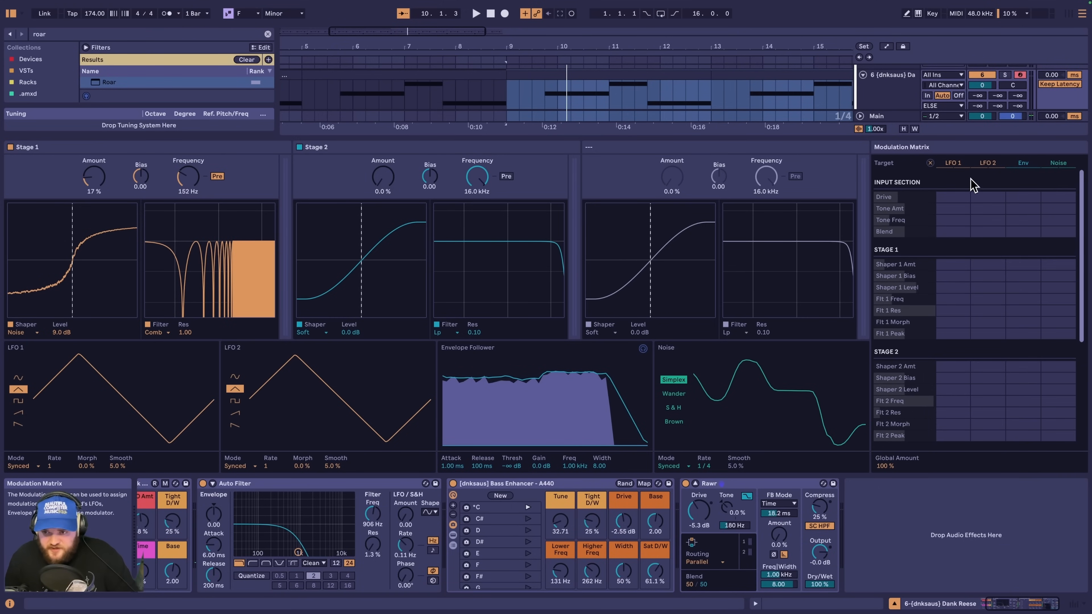
{"action": "left_click_drag", "start_coordinate": [91, 469], "coordinate": [92, 465]}
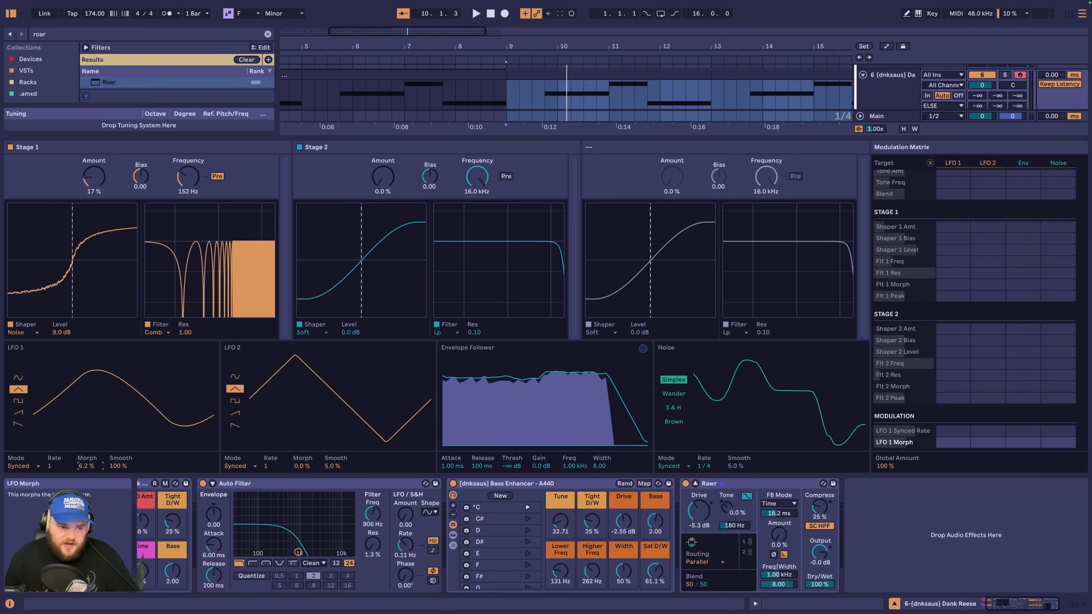
{"action": "scroll", "coordinate": [954, 215], "scroll_direction": "up", "scroll_amount": 2}
{"action": "left_click_drag", "start_coordinate": [955, 198], "coordinate": [954, 188]}
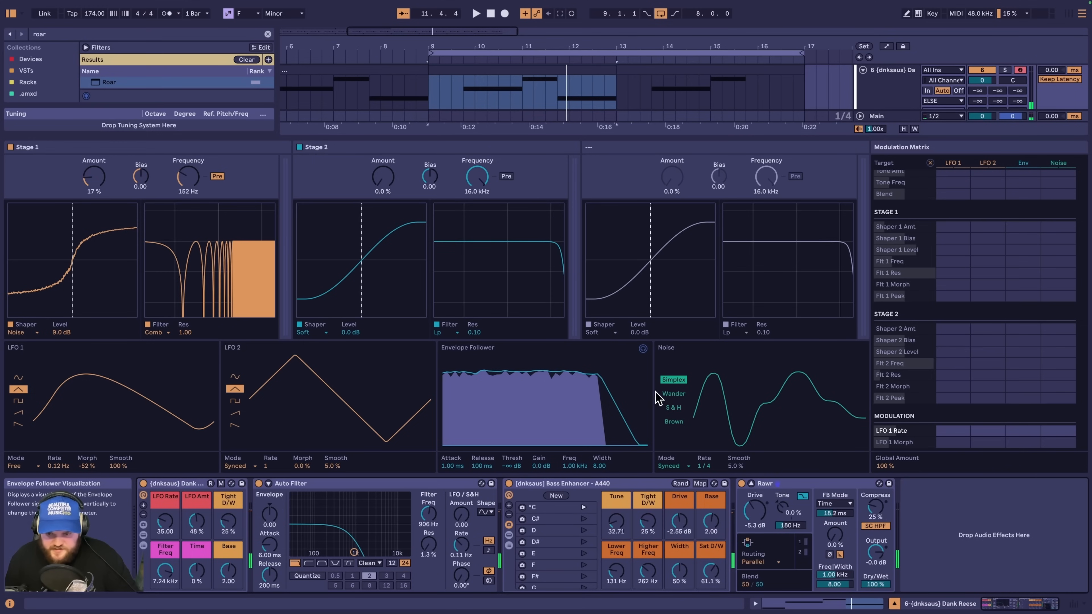
{"action": "scroll", "coordinate": [1007, 378], "scroll_direction": "up", "scroll_amount": 2}
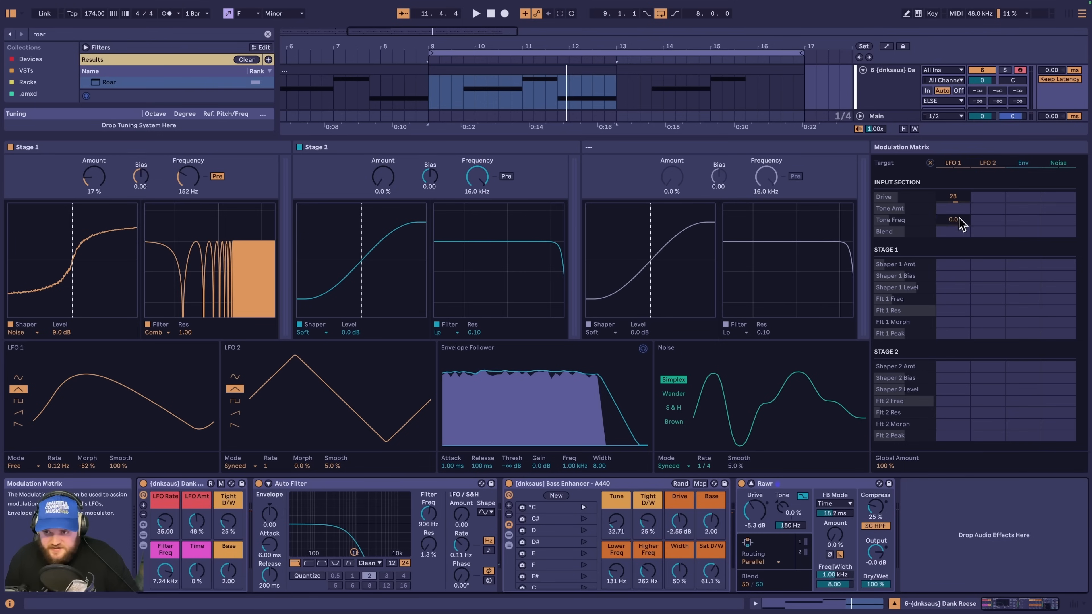
{"action": "left_click_drag", "start_coordinate": [961, 237], "coordinate": [961, 230]}
{"action": "key", "text": "space"}
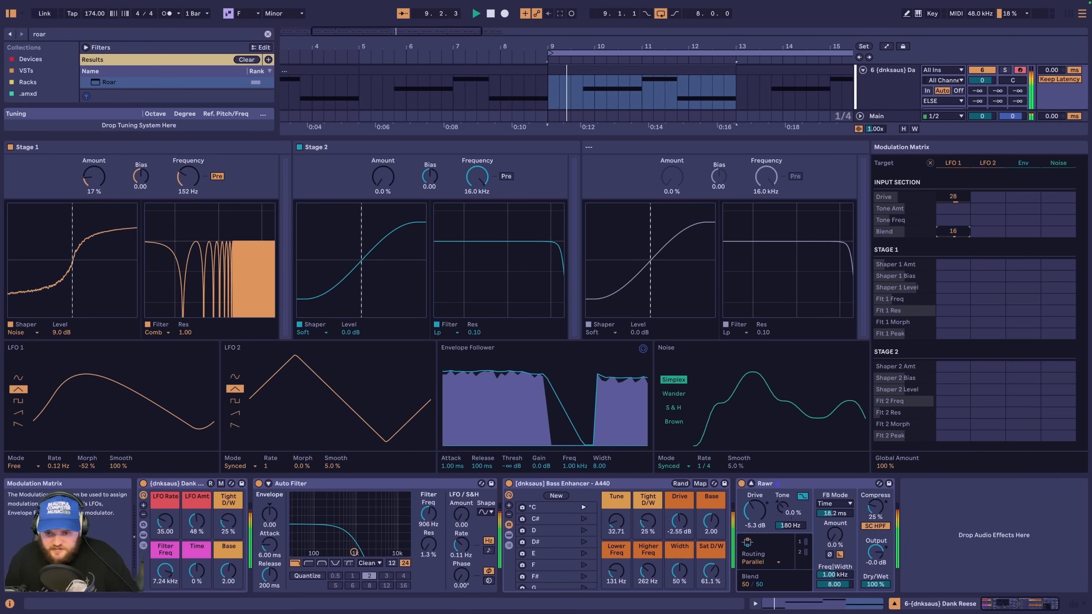
Step: Change the noise modulator to Wander in Free mode at 4.70 Hz
{"action": "left_click", "coordinate": [674, 394]}
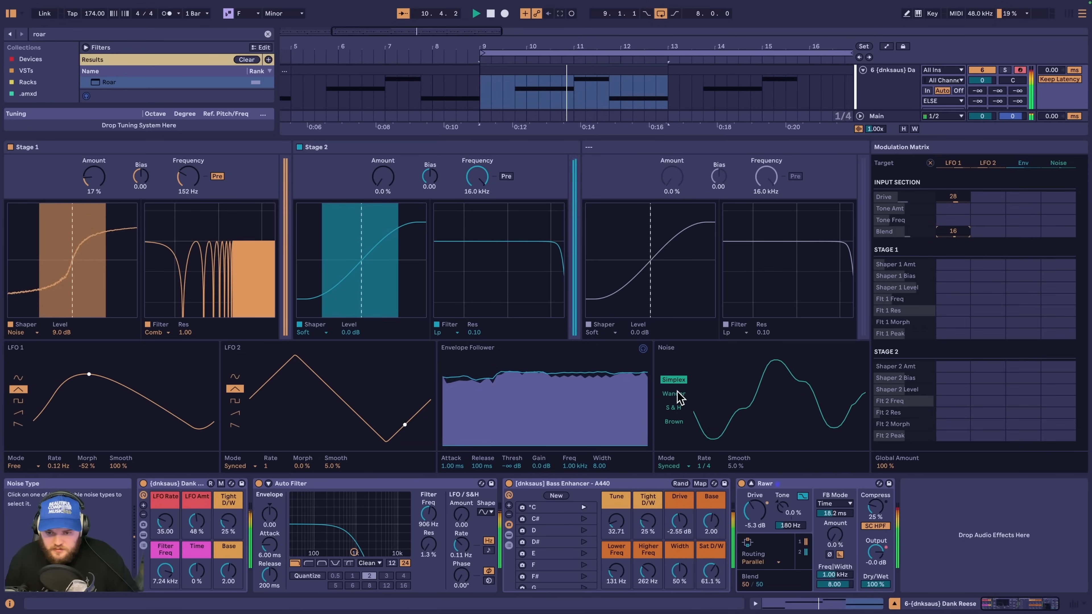
{"action": "left_click", "coordinate": [673, 466]}
{"action": "left_click", "coordinate": [665, 475]}
Step: Set Stage 2's shaper to Fractal with Level -5.3 dB and Amount 55 %
{"action": "left_click", "coordinate": [310, 332]}
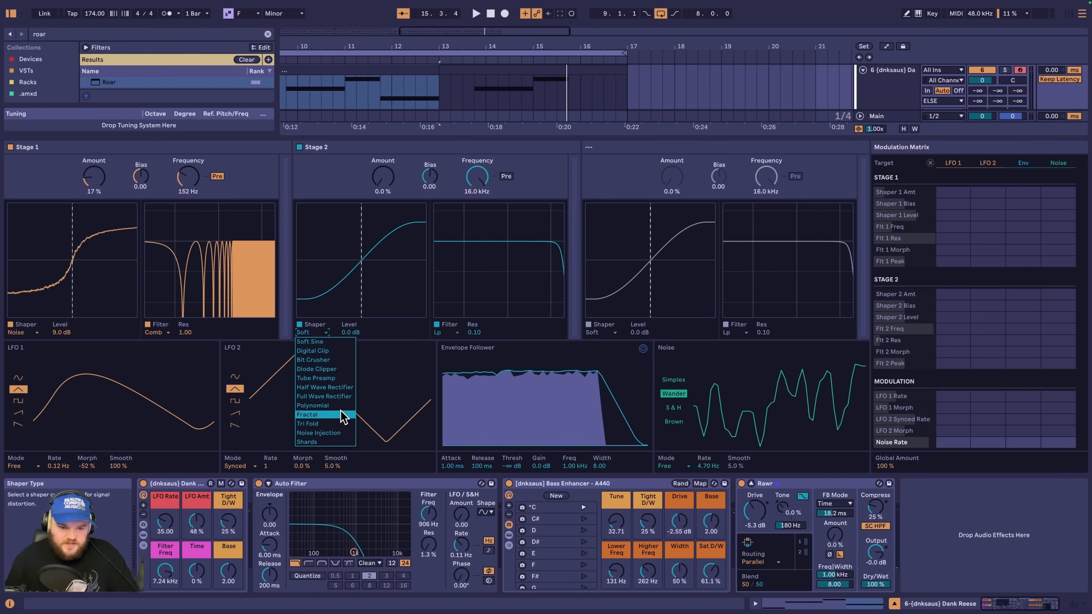
{"action": "left_click", "coordinate": [325, 414]}
{"action": "mouse_move", "coordinate": [350, 332]}
{"action": "left_mouse_down"}
{"action": "mouse_move", "coordinate": [349, 312]}
{"action": "mouse_move", "coordinate": [349, 329]}
{"action": "left_mouse_up"}
{"action": "left_click_drag", "start_coordinate": [383, 176], "coordinate": [383, 158]}
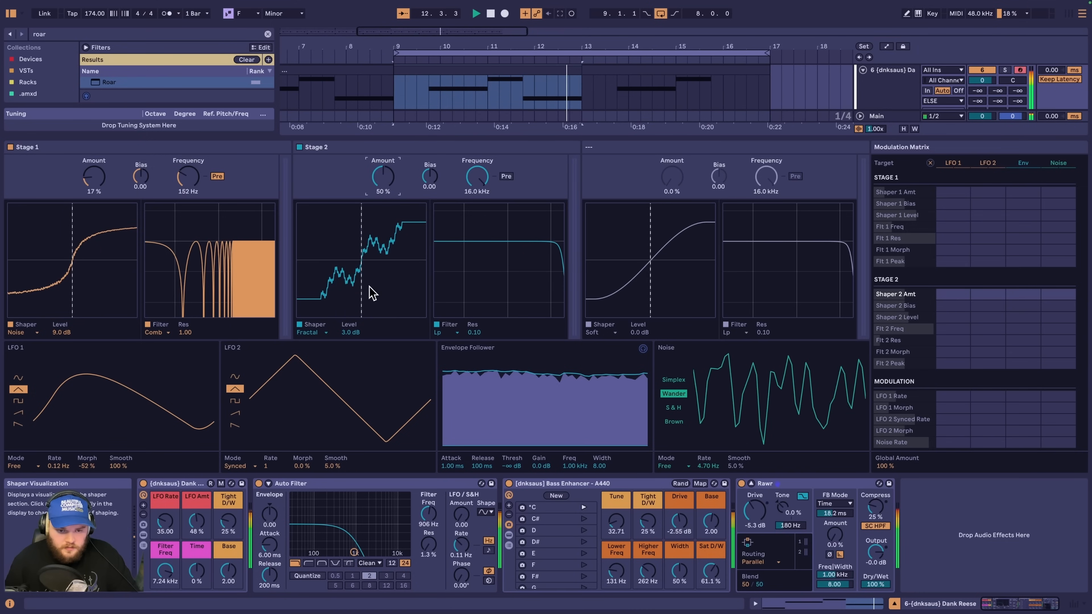
{"action": "left_click_drag", "start_coordinate": [355, 334], "coordinate": [355, 344]}
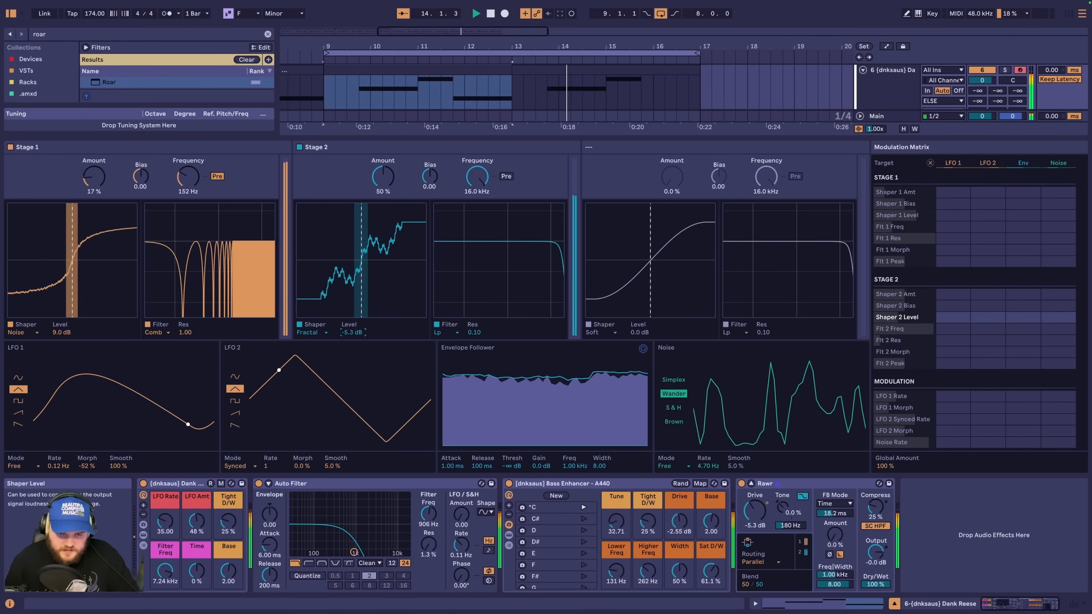
{"action": "left_click_drag", "start_coordinate": [382, 177], "coordinate": [383, 173]}
Step: Give Stage 2 a high-pass filter at 161 Hz placed before the shaper, and set its Bias to 0.21
{"action": "left_click", "coordinate": [448, 333]}
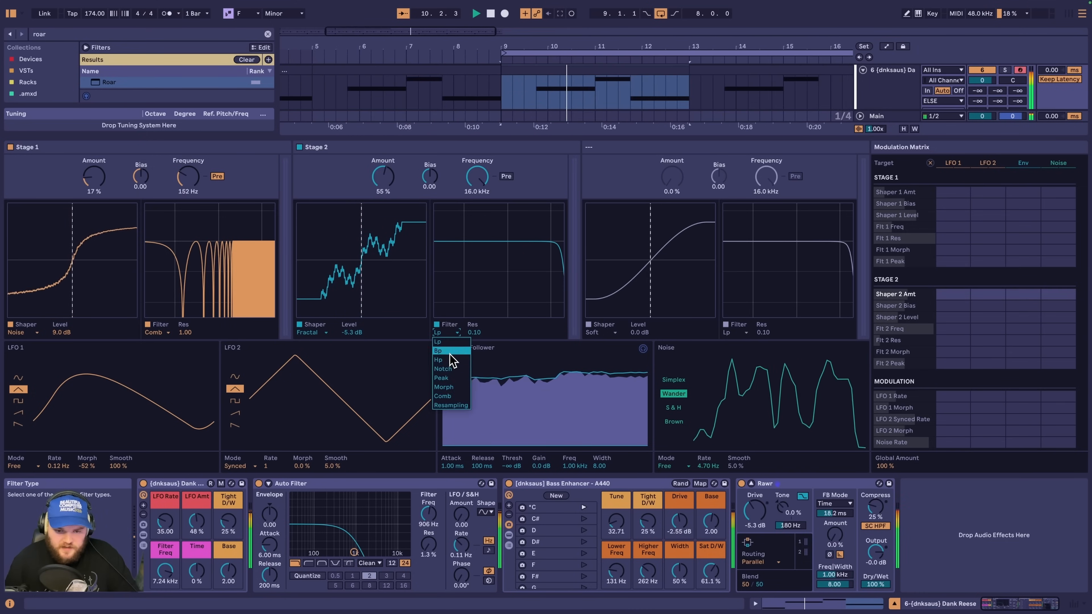
{"action": "left_click", "coordinate": [452, 366]}
{"action": "left_click_drag", "start_coordinate": [477, 176], "coordinate": [477, 206]}
{"action": "left_click_drag", "start_coordinate": [429, 176], "coordinate": [429, 168]}
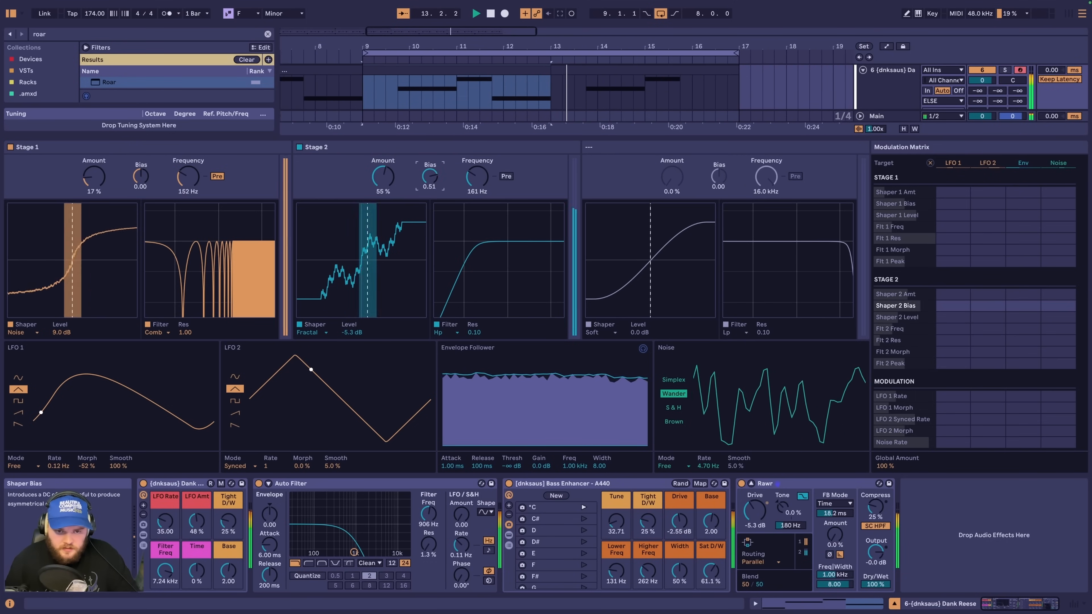
{"action": "left_click", "coordinate": [506, 176]}
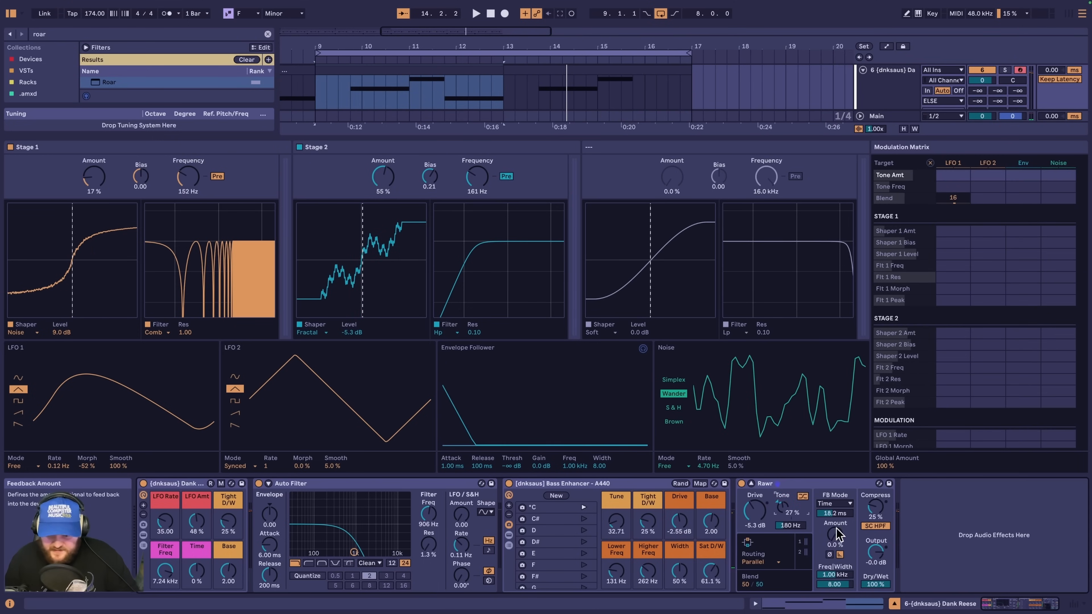
Step: Set Roar's feedback mode to Note and tune the feedback to F0
{"action": "left_click", "coordinate": [842, 503]}
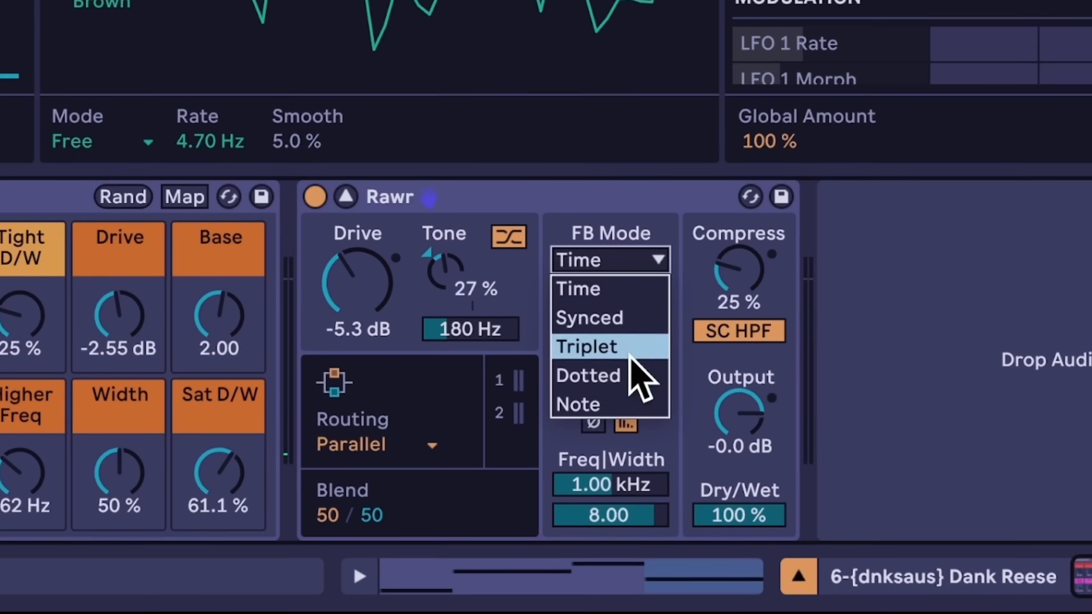
{"action": "left_click", "coordinate": [639, 404]}
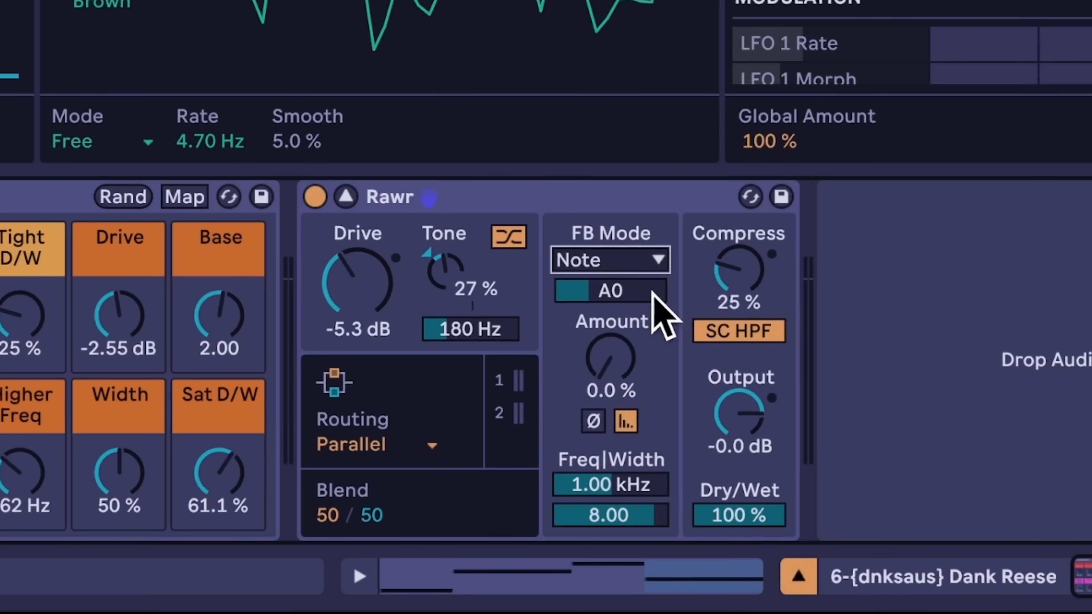
{"action": "left_click_drag", "start_coordinate": [652, 293], "coordinate": [652, 282]}
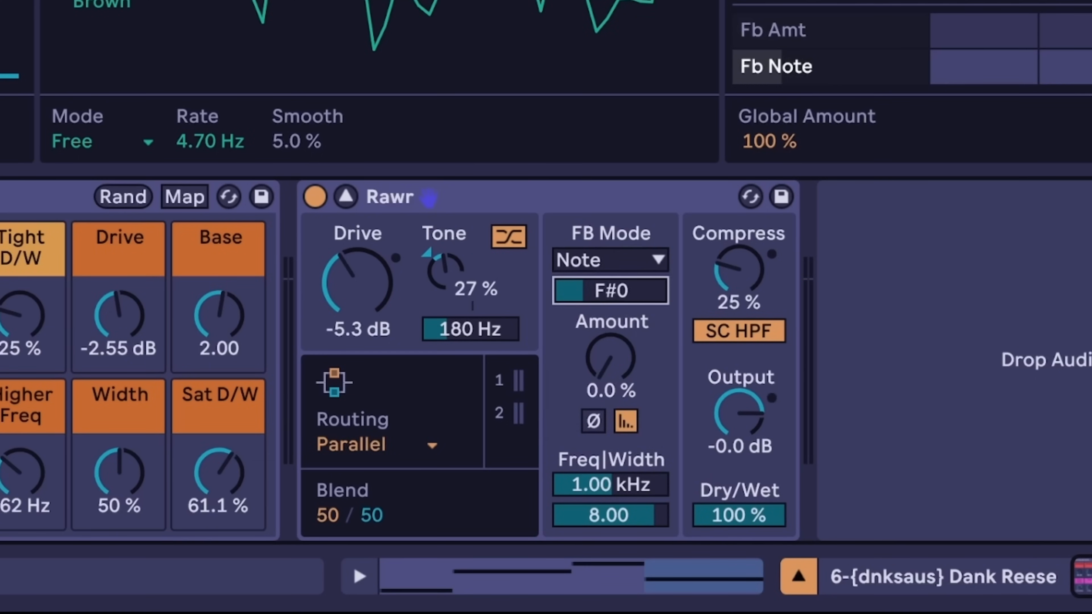
{"action": "left_click_drag", "start_coordinate": [653, 282], "coordinate": [652, 279]}
Step: Set Roar's feedback Amount to 29 % and its Tone to -41 %
{"action": "left_click_drag", "start_coordinate": [611, 357], "coordinate": [611, 328]}
{"action": "left_click_drag", "start_coordinate": [446, 271], "coordinate": [446, 290]}
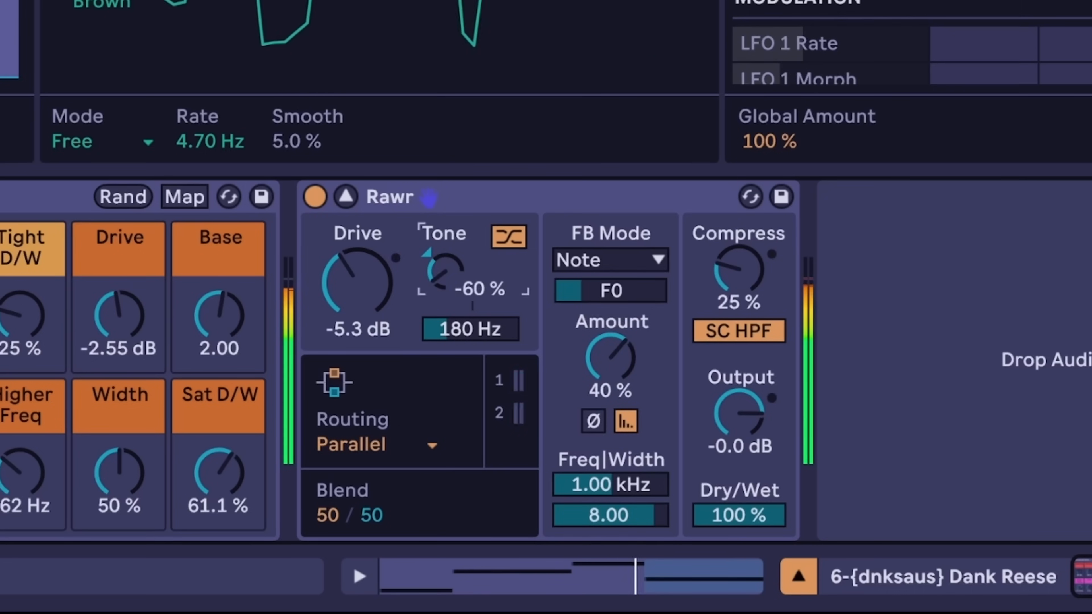
{"action": "left_click", "coordinate": [583, 338]}
{"action": "left_click_drag", "start_coordinate": [607, 334], "coordinate": [610, 361]}
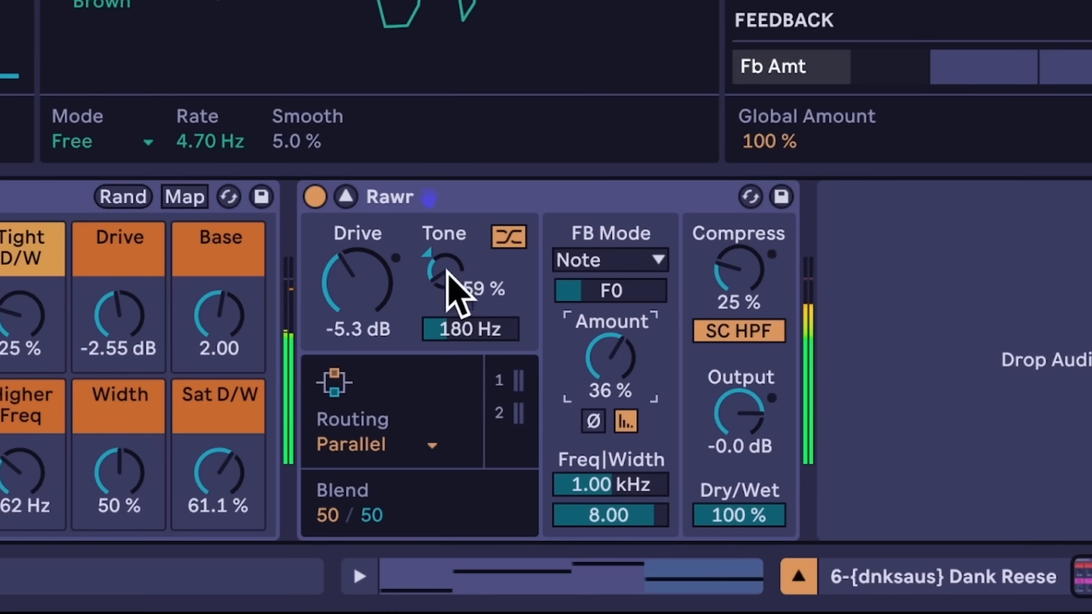
{"action": "left_click_drag", "start_coordinate": [451, 276], "coordinate": [446, 288]}
{"action": "left_click_drag", "start_coordinate": [593, 343], "coordinate": [593, 354]}
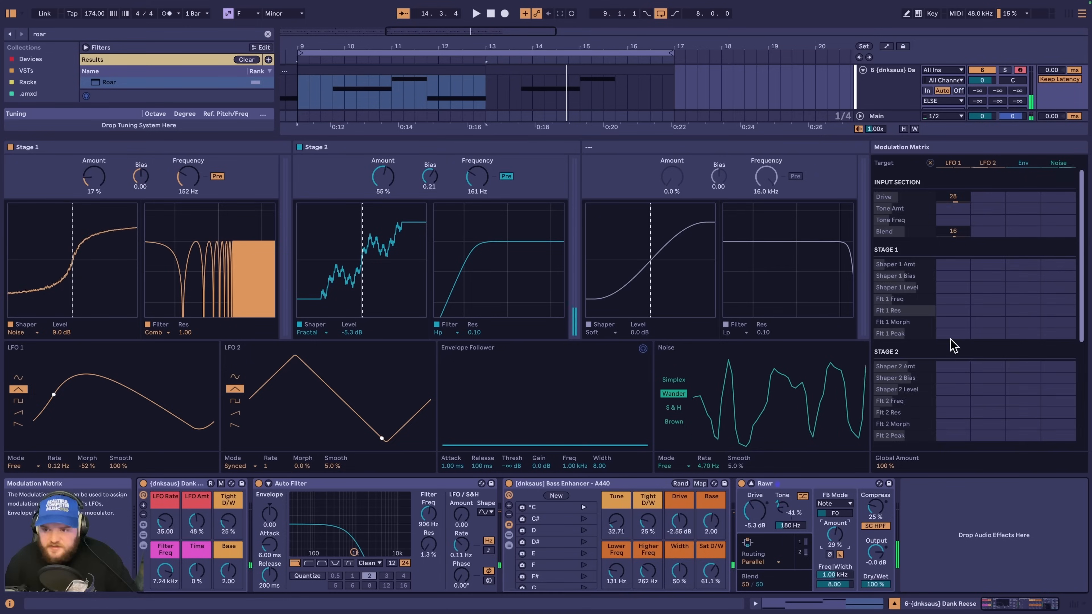
Step: Modulate Roar's feedback amount with the noise source by -53
{"action": "scroll", "coordinate": [952, 342], "scroll_direction": "down", "scroll_amount": 5}
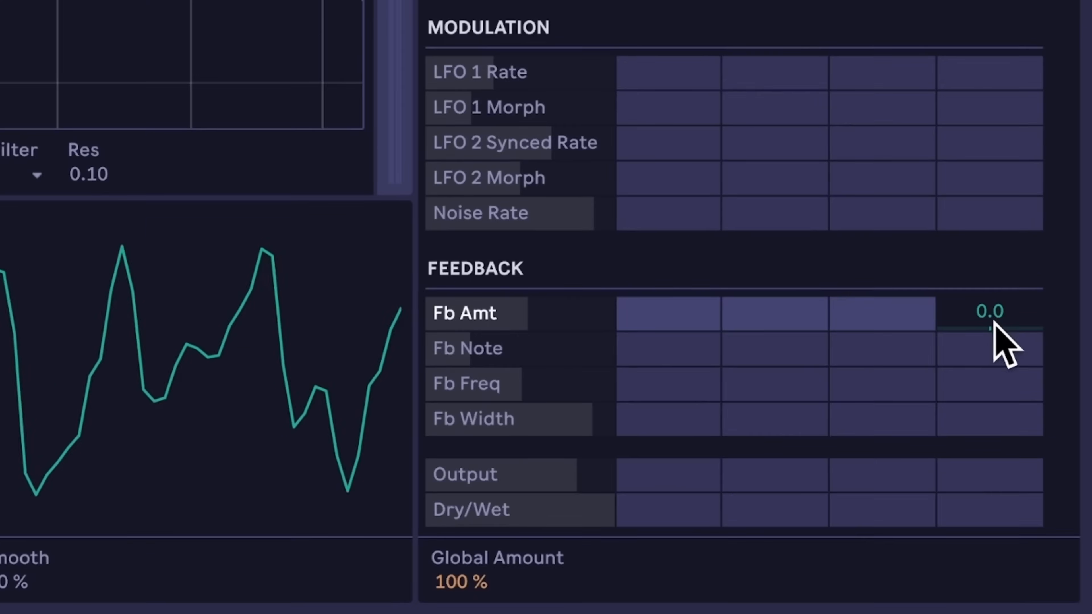
{"action": "left_click_drag", "start_coordinate": [994, 326], "coordinate": [994, 348]}
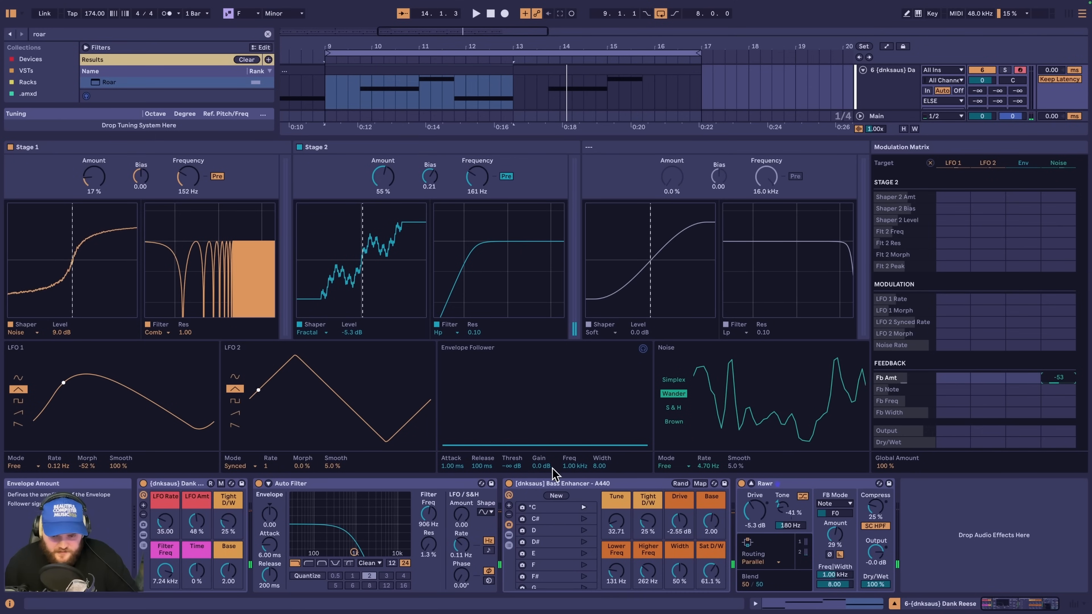
Step: Set the Envelope Follower's Release to 2.49 s and adjust its filter frequency while auditioning the bass
{"action": "key", "text": "space"}
{"action": "left_click_drag", "start_coordinate": [489, 470], "coordinate": [489, 439]}
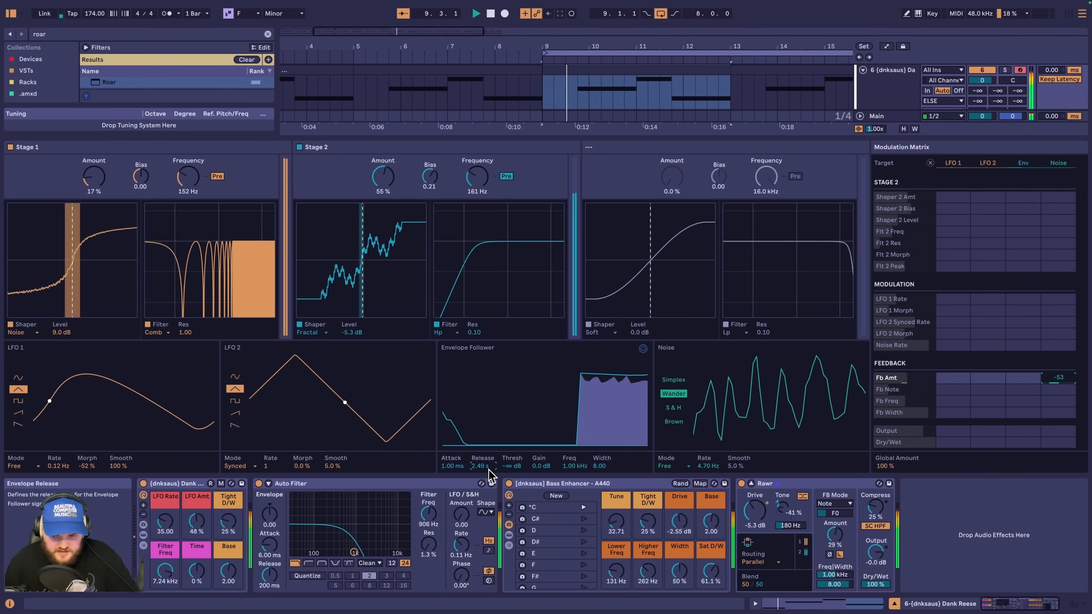
{"action": "key", "text": "space"}
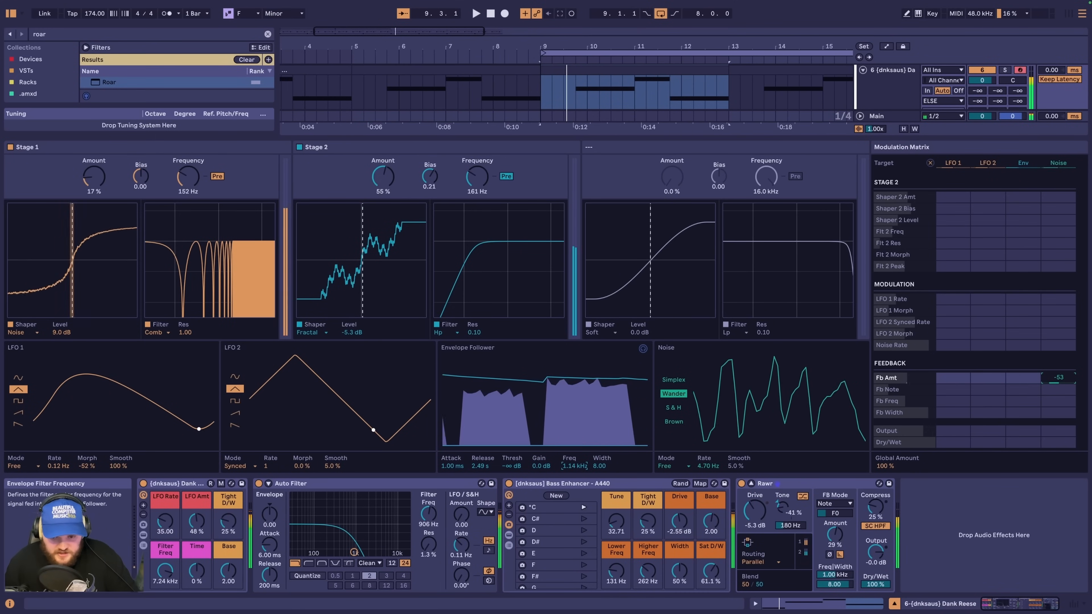
{"action": "key", "text": "space"}
{"action": "left_click_drag", "start_coordinate": [573, 467], "coordinate": [573, 484]}
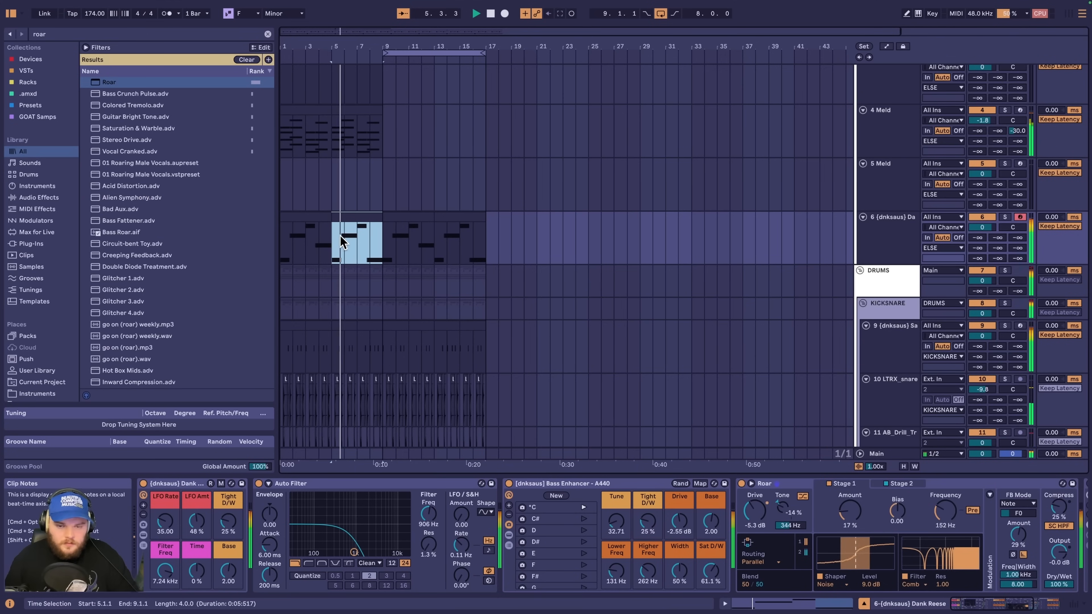
Step: Add the LFO device after Roar on the bass track and map it to the Auto Filter's Frequency in Mod mode
{"action": "scroll", "coordinate": [349, 267], "scroll_direction": "up", "scroll_amount": 5}
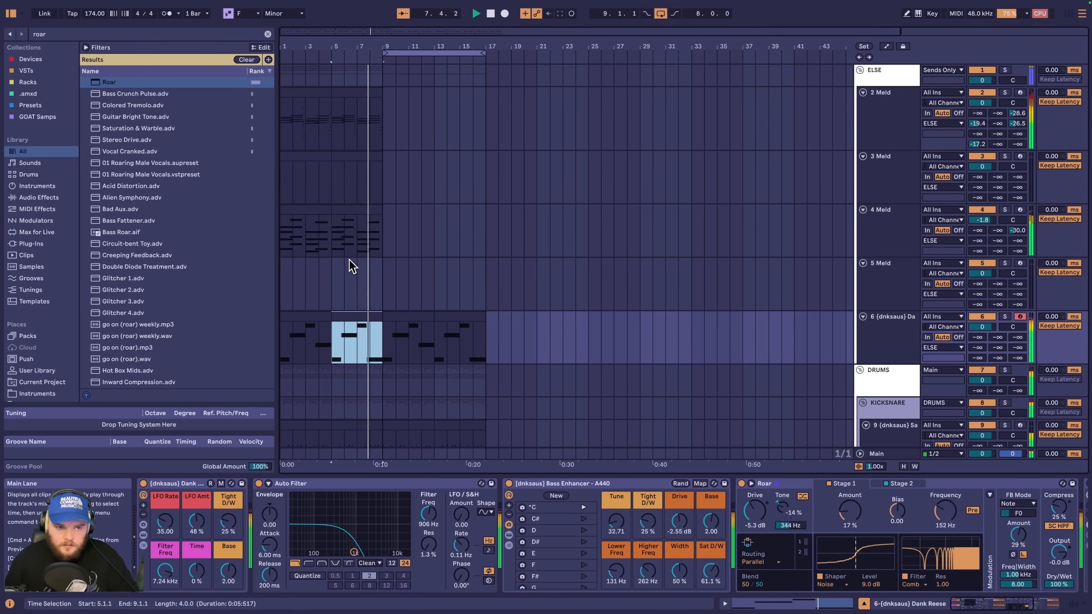
{"action": "scroll", "coordinate": [301, 304], "scroll_direction": "up", "scroll_amount": 3}
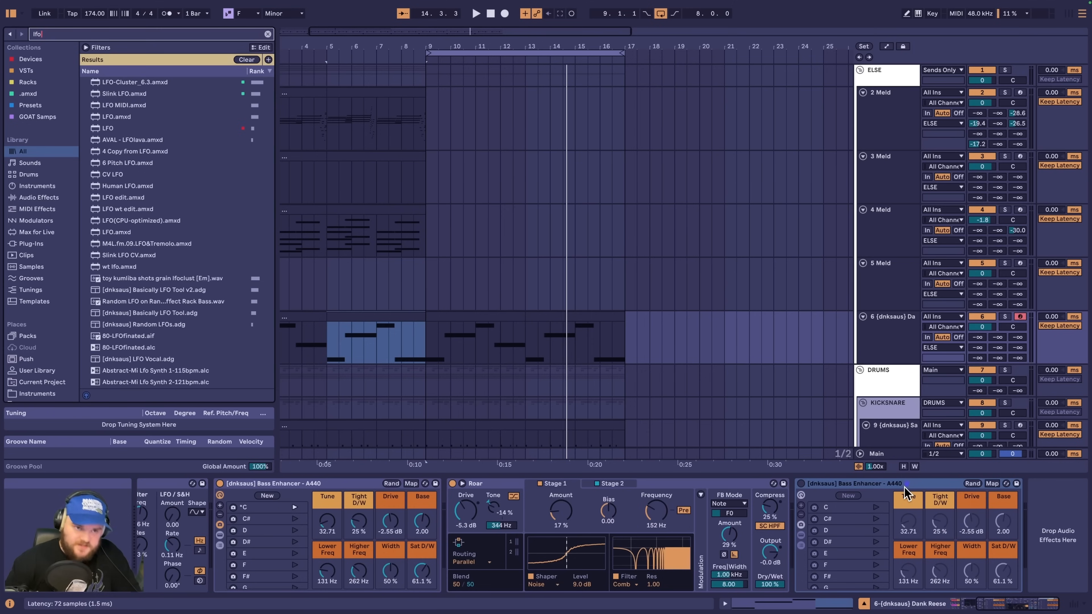
{"action": "left_click", "coordinate": [139, 129]}
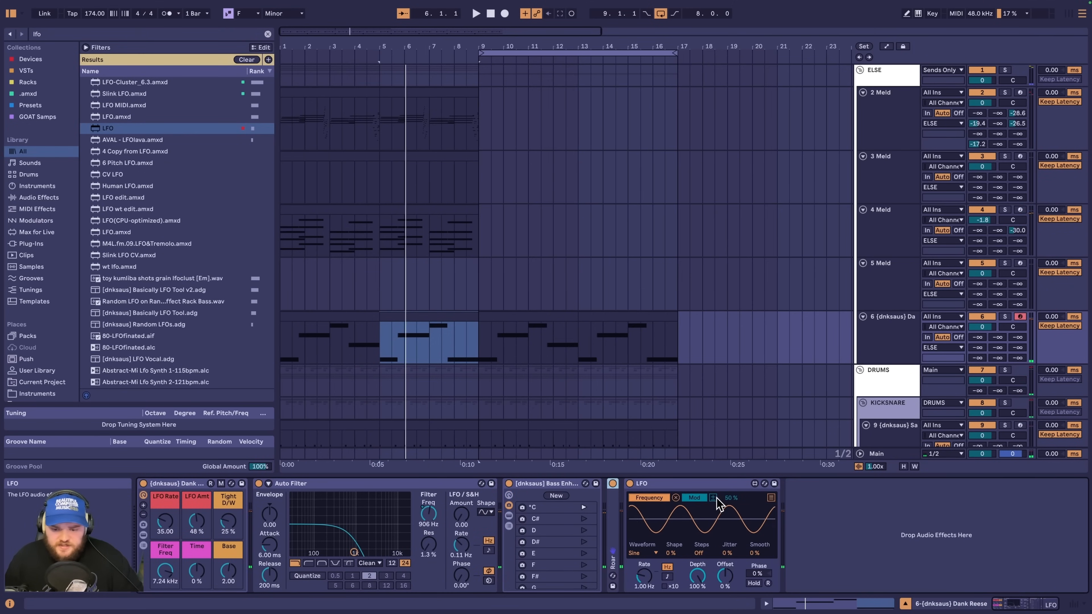
{"action": "left_click_drag", "start_coordinate": [430, 517], "coordinate": [430, 478]}
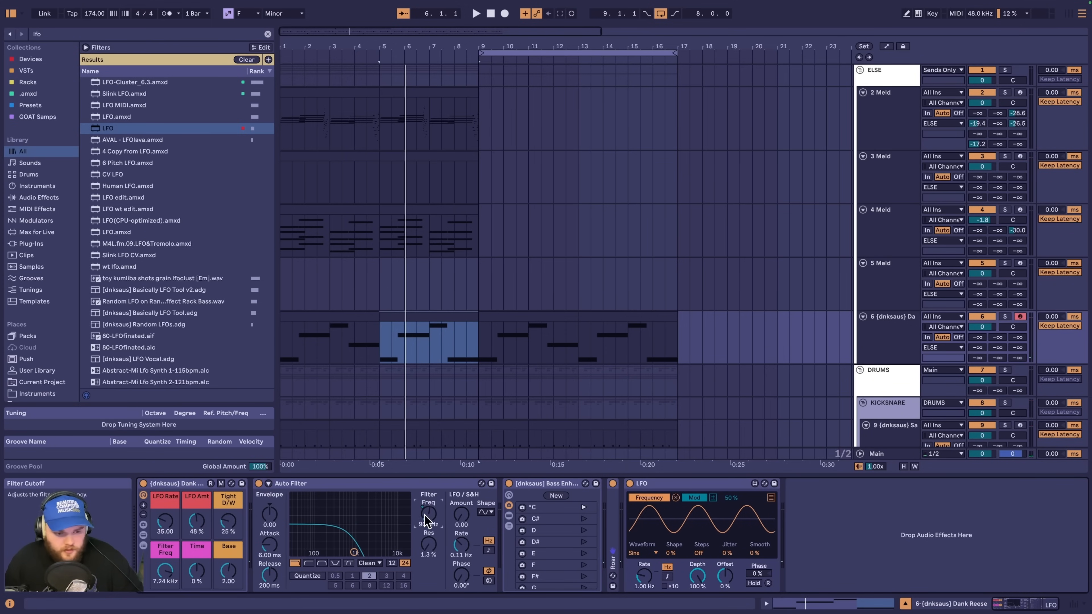
Step: Switch the LFO's Auto Filter Frequency mapping to Remote with a range of 0 to 100 %
{"action": "left_click", "coordinate": [657, 483]}
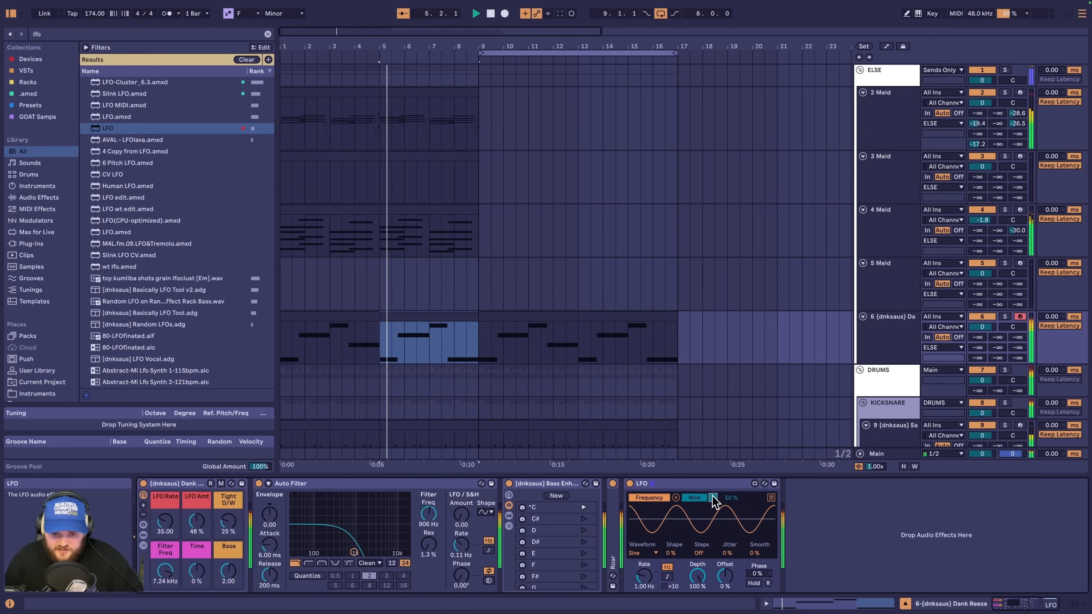
{"action": "left_click", "coordinate": [703, 497]}
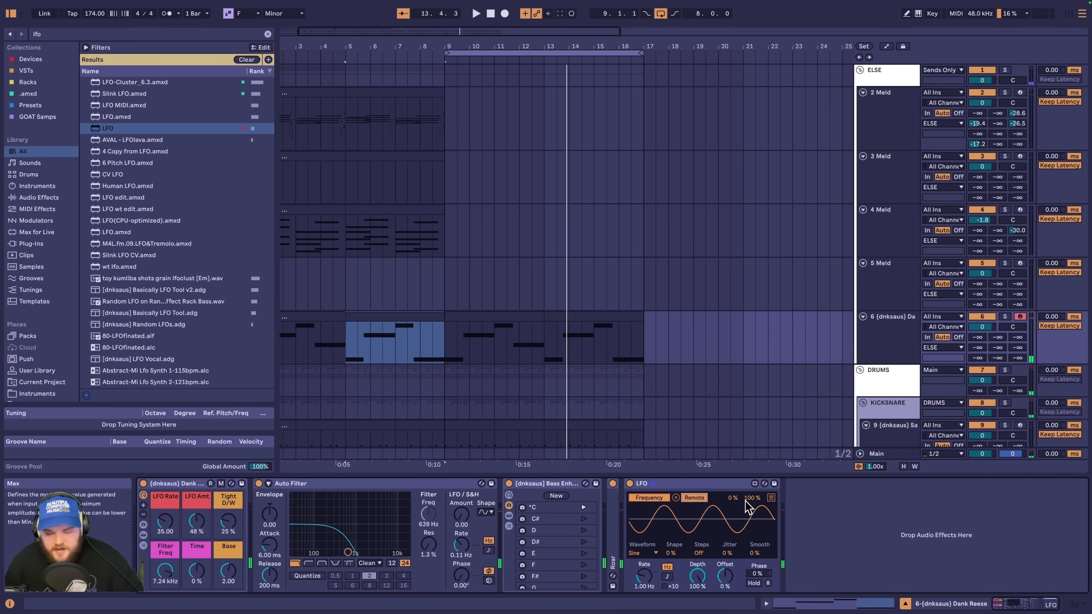
{"action": "key", "text": "space"}
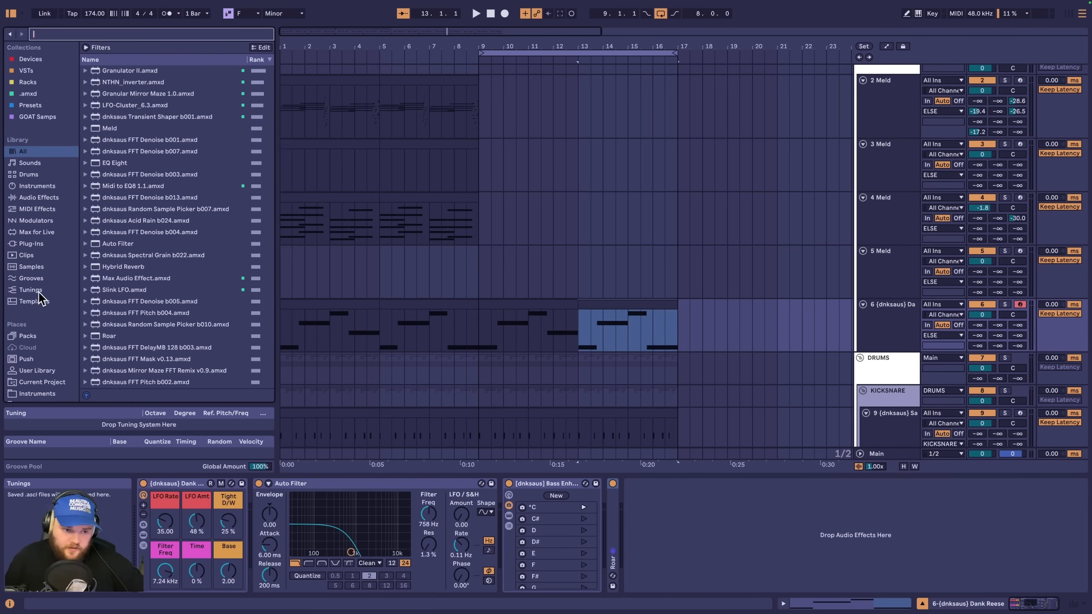
Step: Browse the library's Tunings and load the 12-TET(EDO) tuning system into the set
{"action": "left_click", "coordinate": [37, 278]}
{"action": "left_click", "coordinate": [31, 289]}
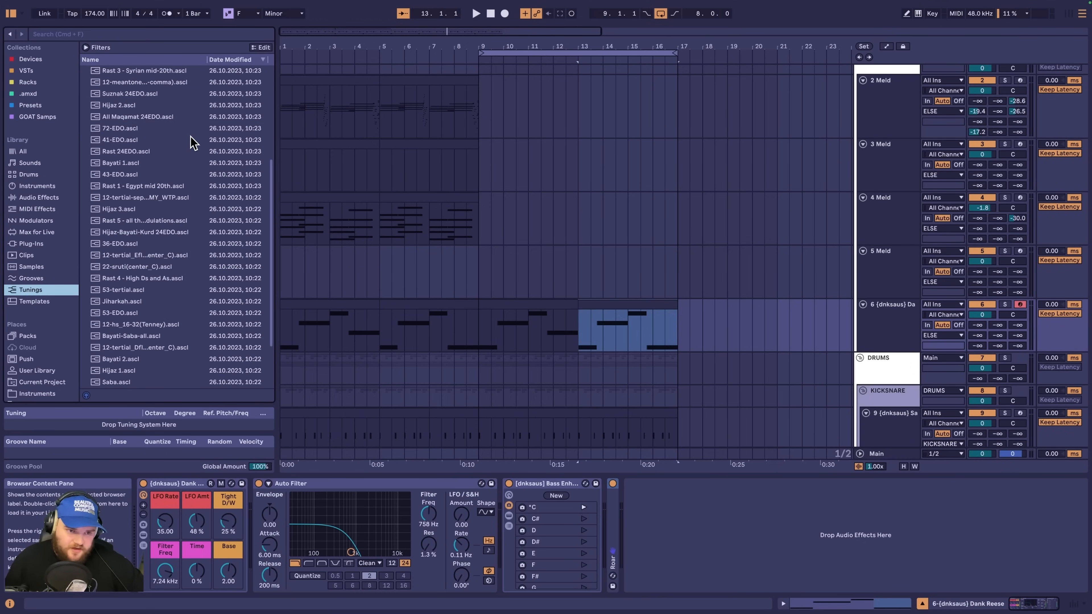
{"action": "scroll", "coordinate": [232, 246], "scroll_direction": "down", "scroll_amount": 1}
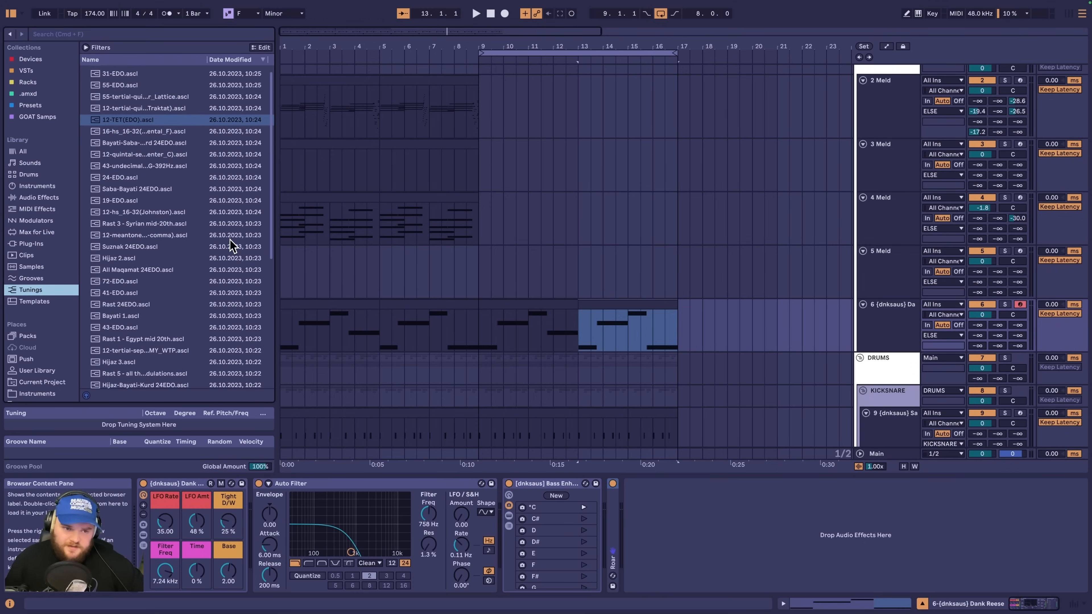
{"action": "left_click", "coordinate": [121, 430]}
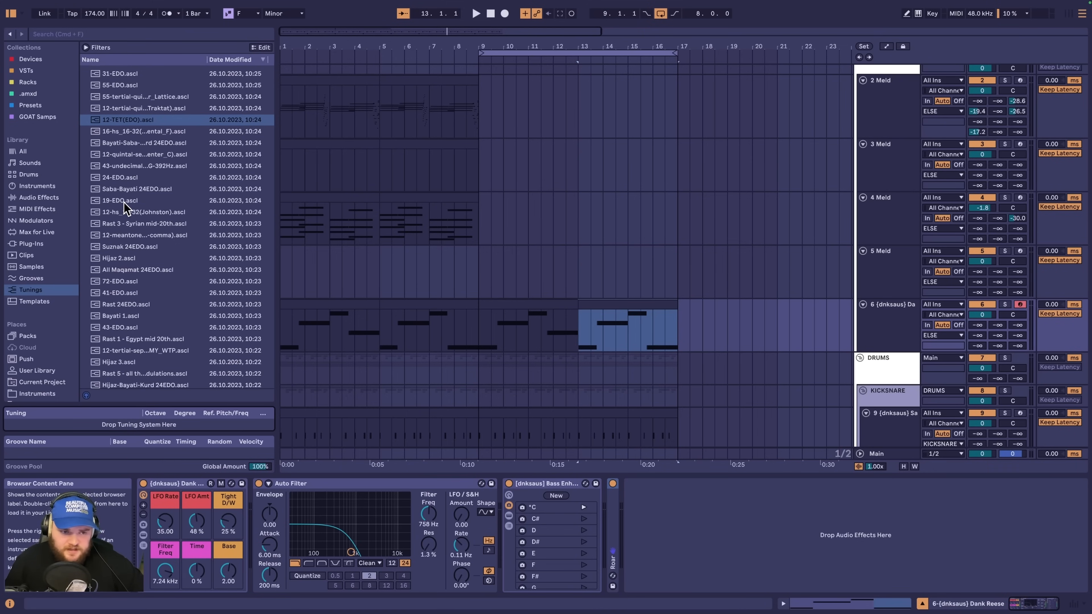
{"action": "left_click", "coordinate": [131, 224]}
{"action": "scroll", "coordinate": [136, 229], "scroll_direction": "down", "scroll_amount": 3}
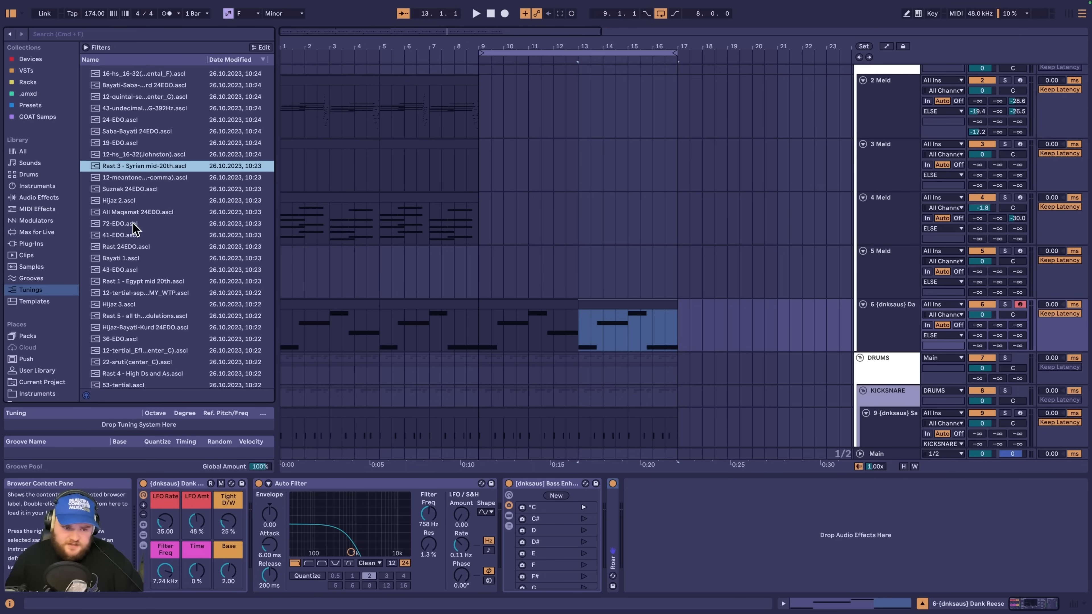
{"action": "left_click_drag", "start_coordinate": [134, 228], "coordinate": [190, 426]}
{"action": "key", "text": "space"}
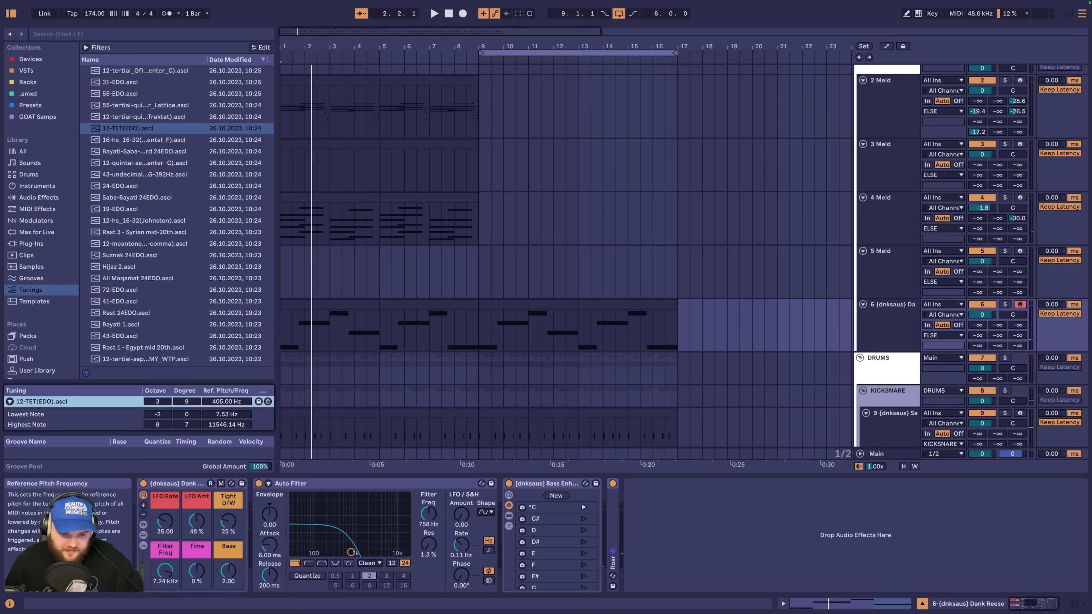
Step: Set the tuning's reference frequency to 432 Hz, audition it, and change it to 453 Hz
{"action": "type", "text": "432"}
{"action": "key", "text": "Return"}
{"action": "key", "text": "space"}
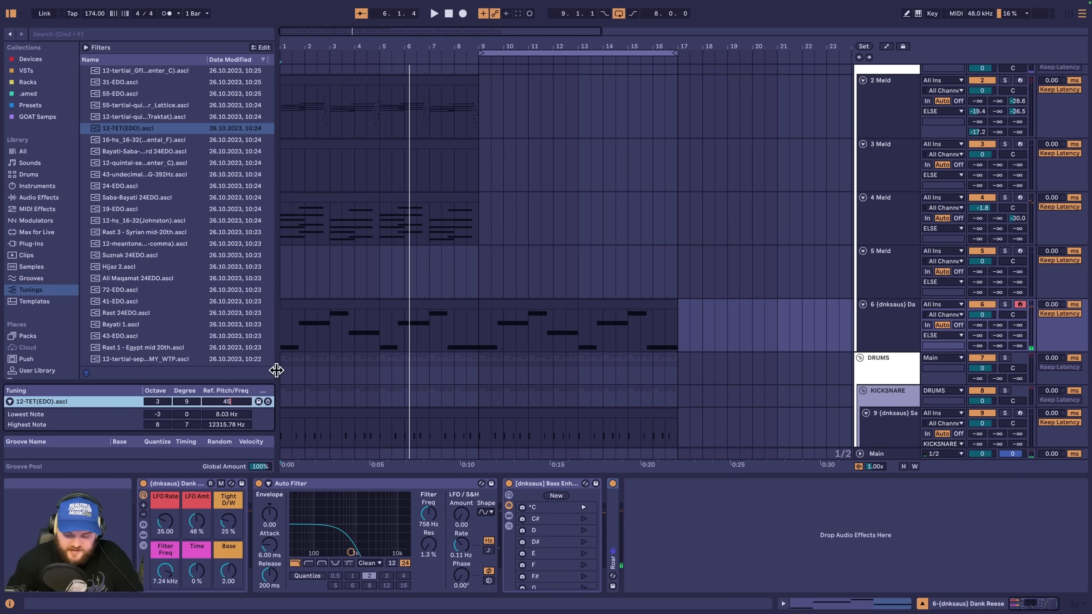
{"action": "key", "text": "Return"}
{"action": "key", "text": "space"}
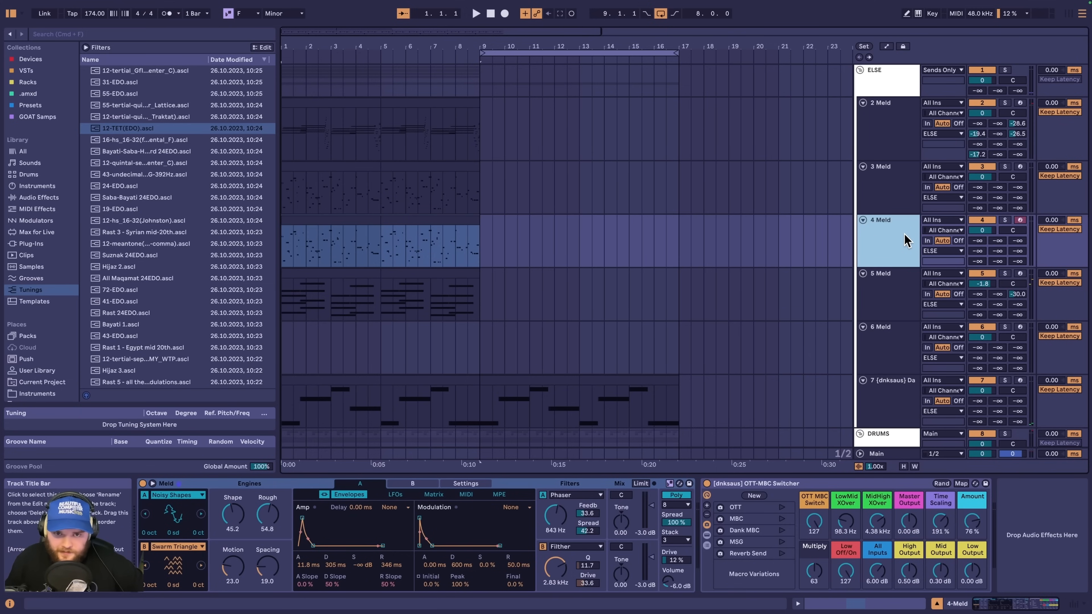
Step: Freeze and flatten the 4 Meld track and load its rendered audio into Granulator III on a new track below
{"action": "right_click", "coordinate": [900, 248]}
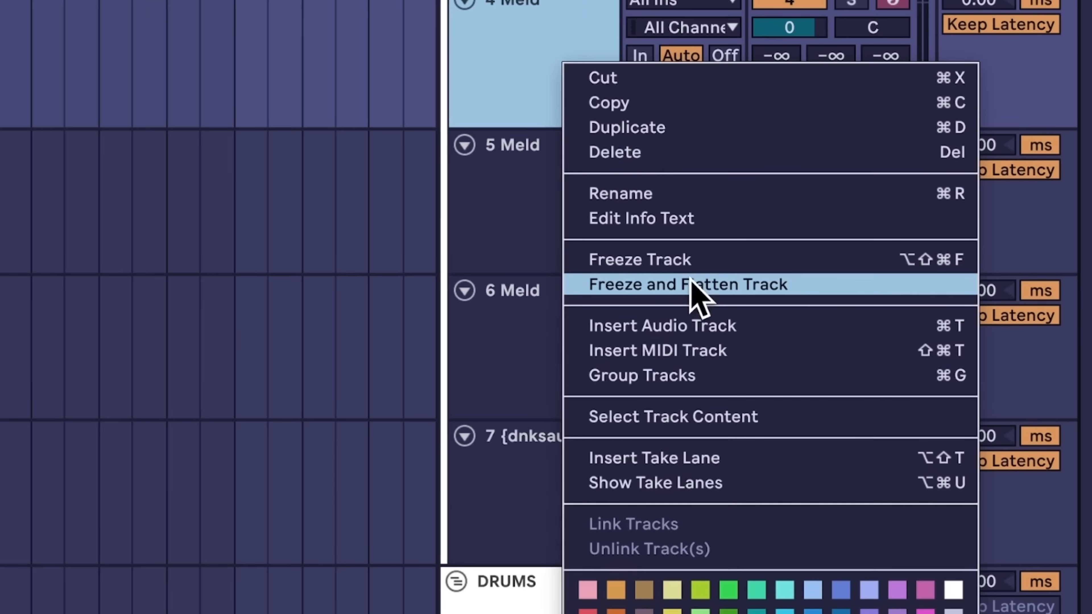
{"action": "left_click", "coordinate": [697, 275]}
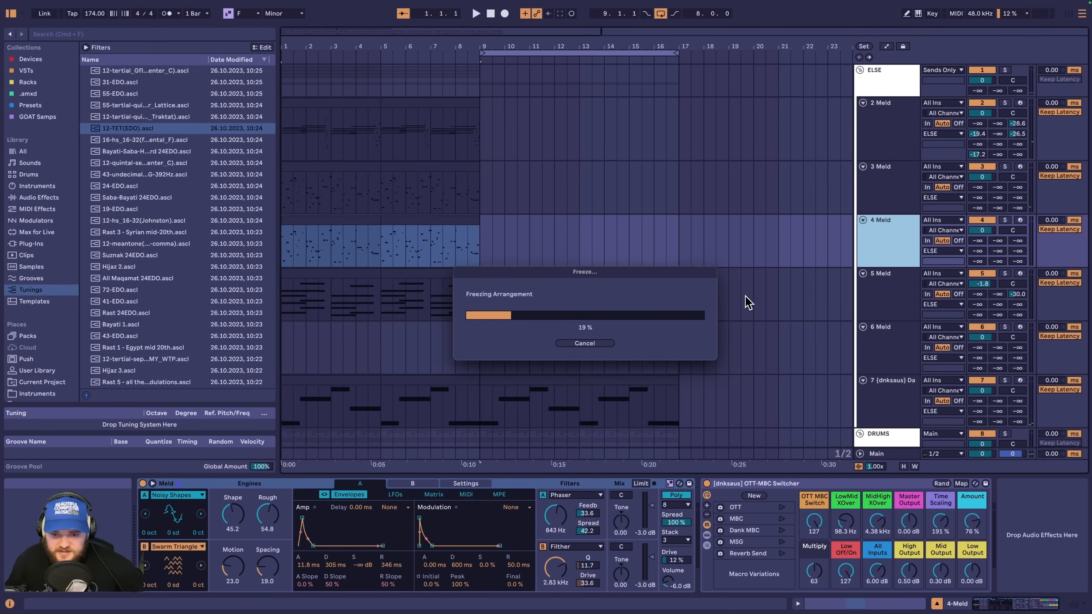
{"action": "left_click", "coordinate": [912, 278]}
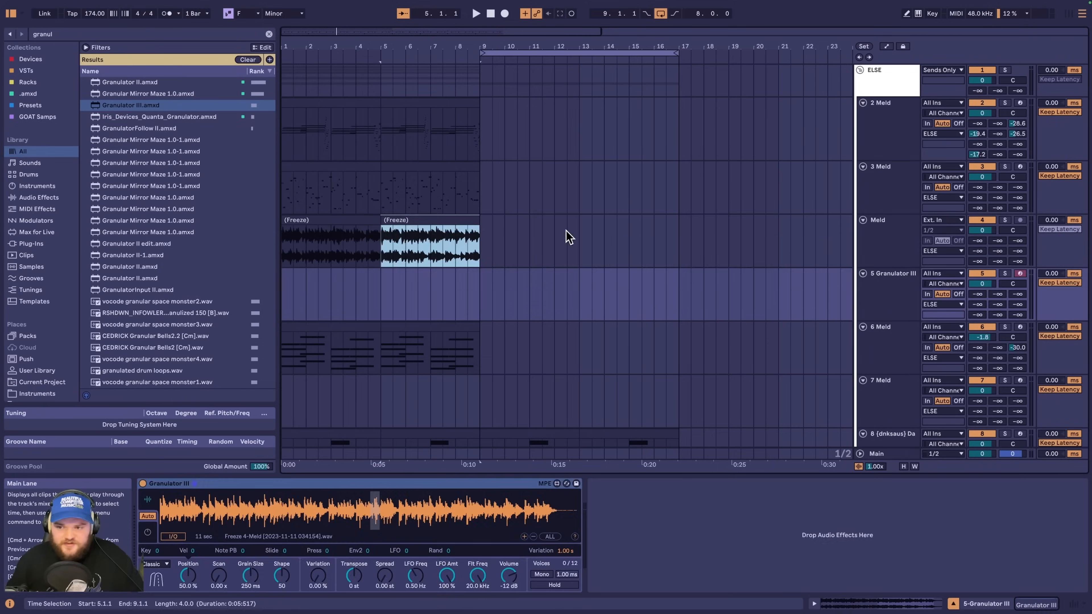
{"action": "left_click", "coordinate": [483, 237]}
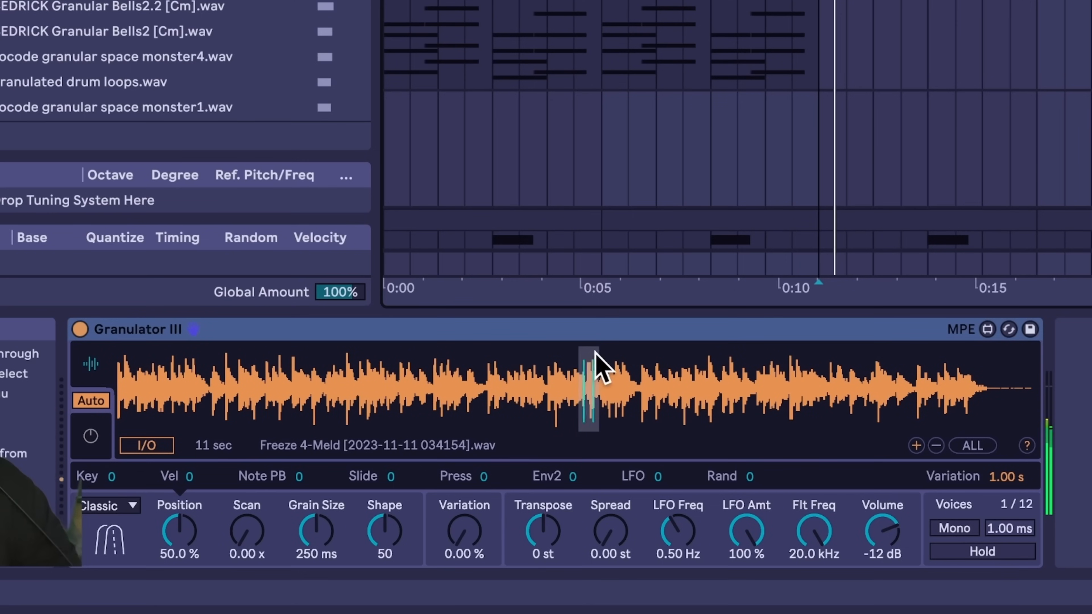
Step: Switch Granulator III to Loop mode and move its grain position to 29.4 %
{"action": "mouse_move", "coordinate": [596, 354]}
{"action": "left_mouse_down"}
{"action": "mouse_move", "coordinate": [446, 415]}
{"action": "mouse_move", "coordinate": [317, 423]}
{"action": "mouse_move", "coordinate": [363, 422]}
{"action": "left_mouse_up"}
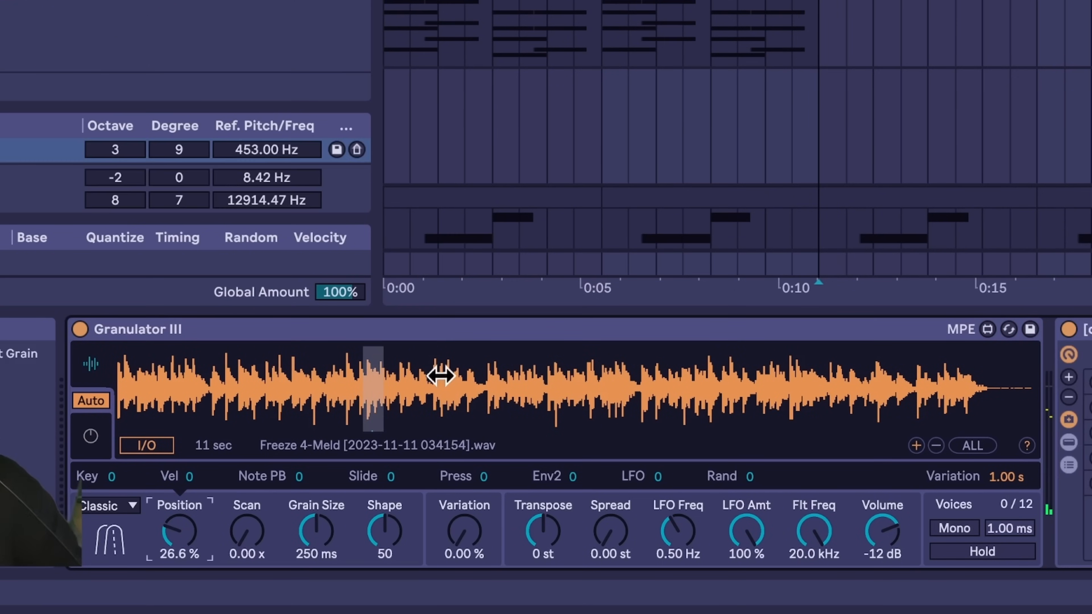
{"action": "mouse_move", "coordinate": [375, 409]}
{"action": "left_mouse_down"}
{"action": "mouse_move", "coordinate": [402, 409]}
{"action": "mouse_move", "coordinate": [312, 409]}
{"action": "left_mouse_up"}
{"action": "left_click", "coordinate": [131, 506]}
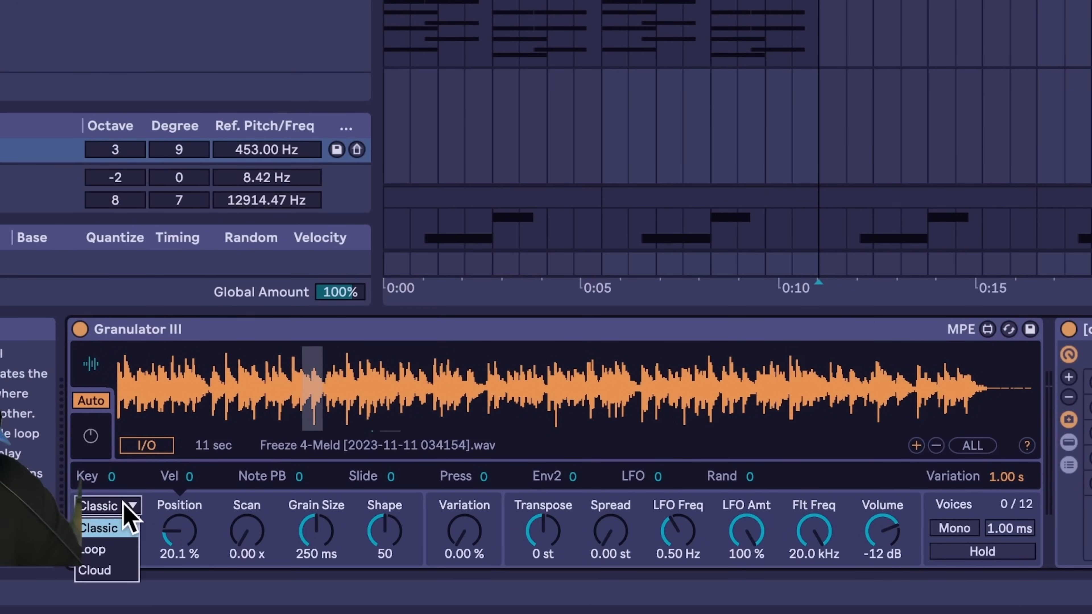
{"action": "left_click", "coordinate": [98, 528]}
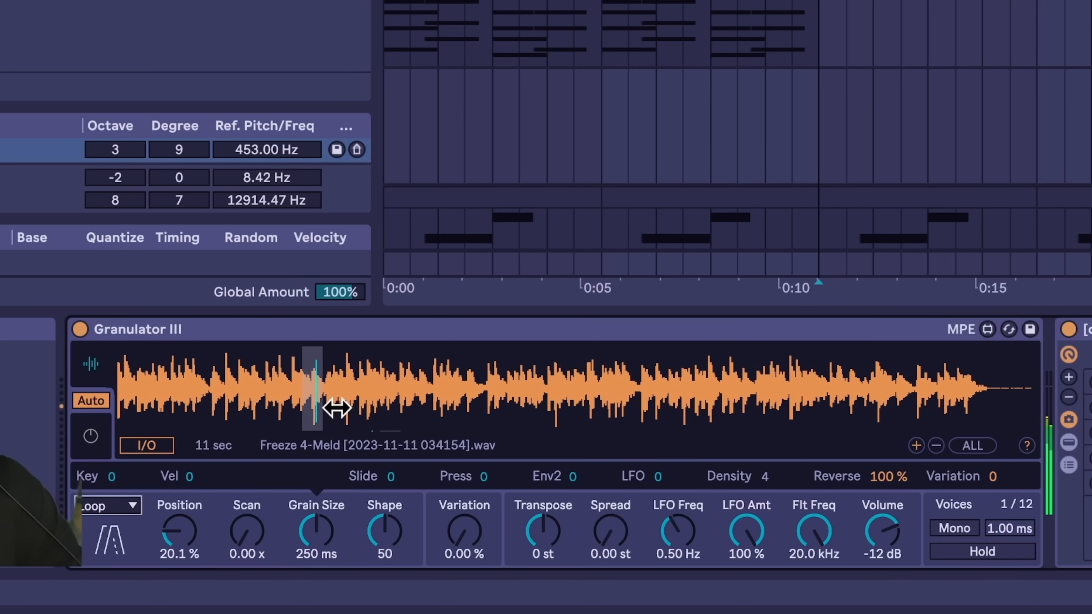
{"action": "left_click_drag", "start_coordinate": [337, 408], "coordinate": [392, 390]}
Step: Audition Granulator III's Cloud mode and move the grain position to 43.1 %
{"action": "left_click", "coordinate": [110, 506]}
{"action": "left_click", "coordinate": [92, 570]}
{"action": "left_click", "coordinate": [123, 506]}
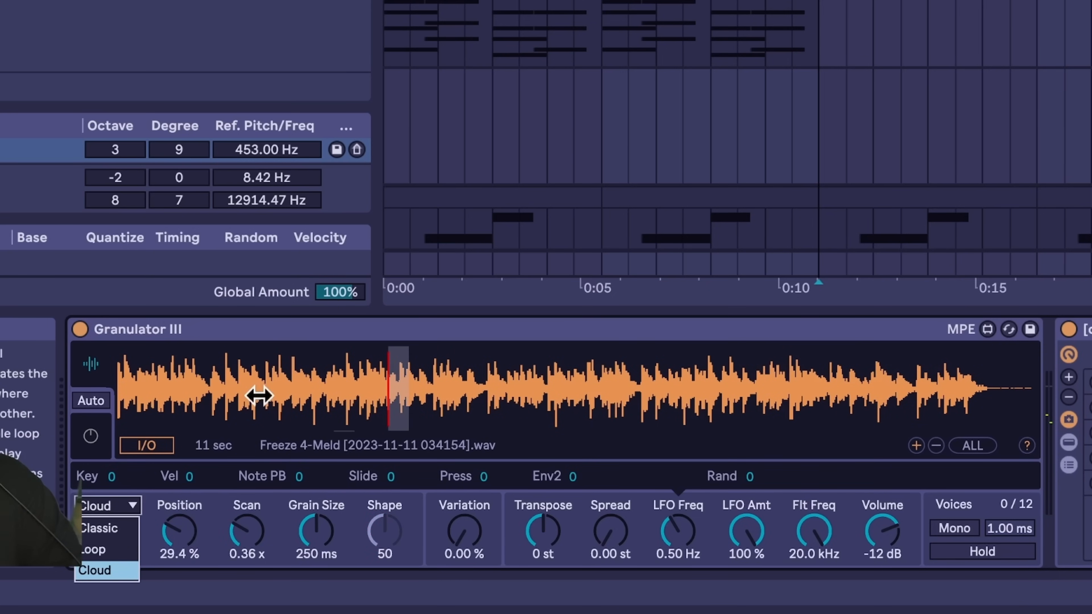
{"action": "left_click", "coordinate": [318, 390]}
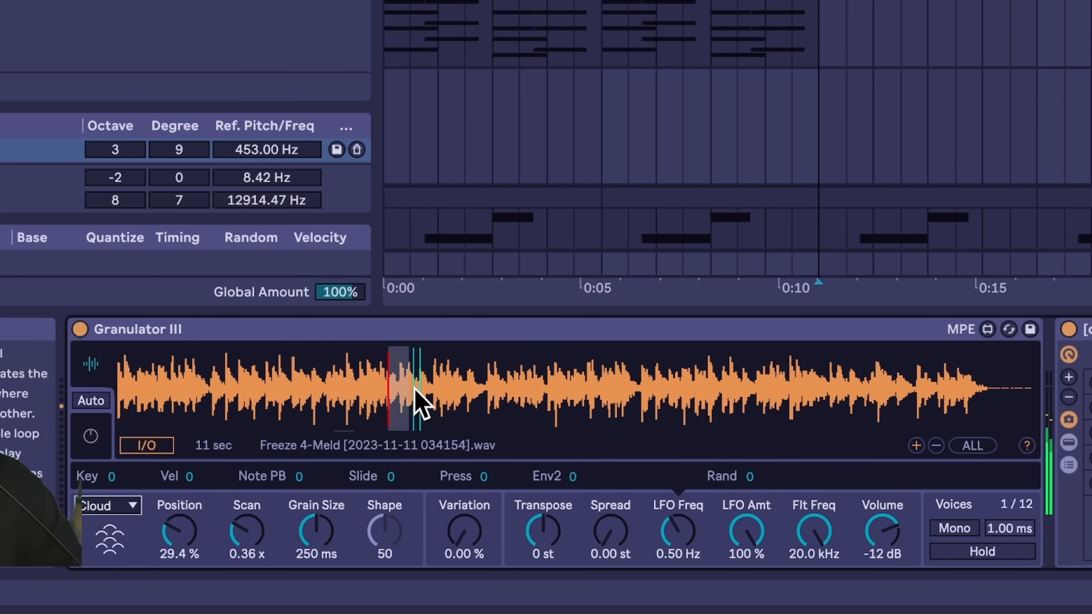
{"action": "left_click_drag", "start_coordinate": [556, 410], "coordinate": [520, 408]}
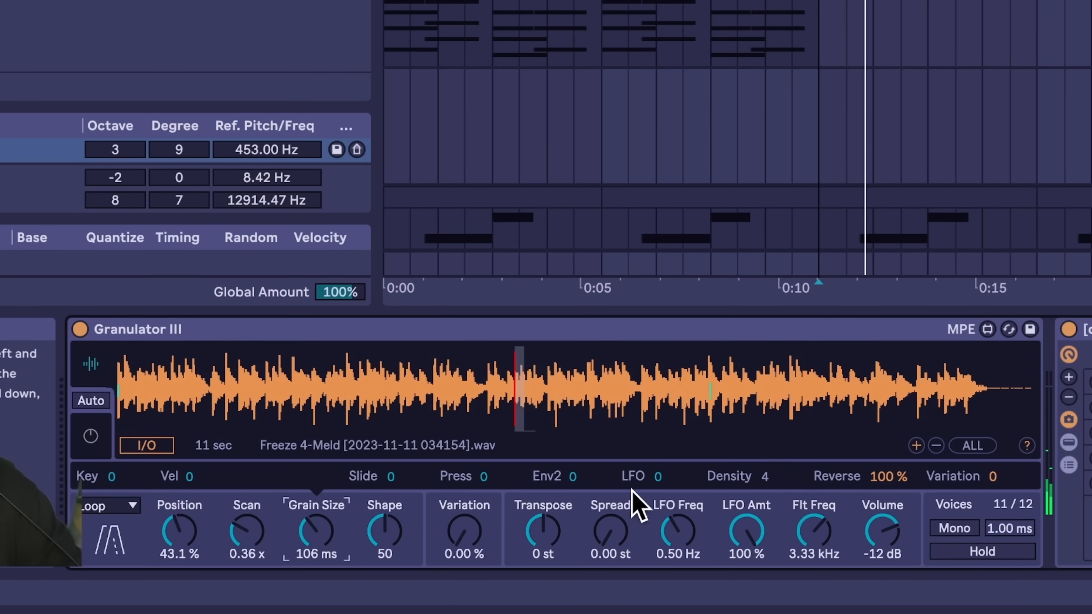
Step: Set Granulator III's LFO to the Rand shape at 0.23 Hz with a stereo phase of 138°
{"action": "left_click", "coordinate": [684, 518]}
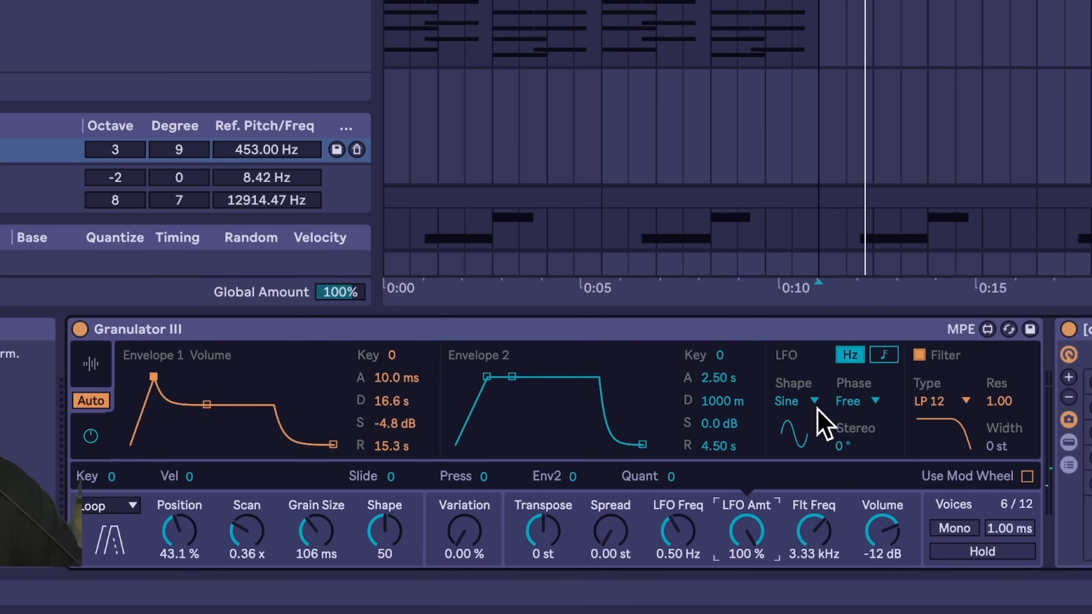
{"action": "left_click", "coordinate": [814, 404]}
{"action": "left_click", "coordinate": [804, 552]}
{"action": "left_click_drag", "start_coordinate": [678, 531], "coordinate": [678, 544]}
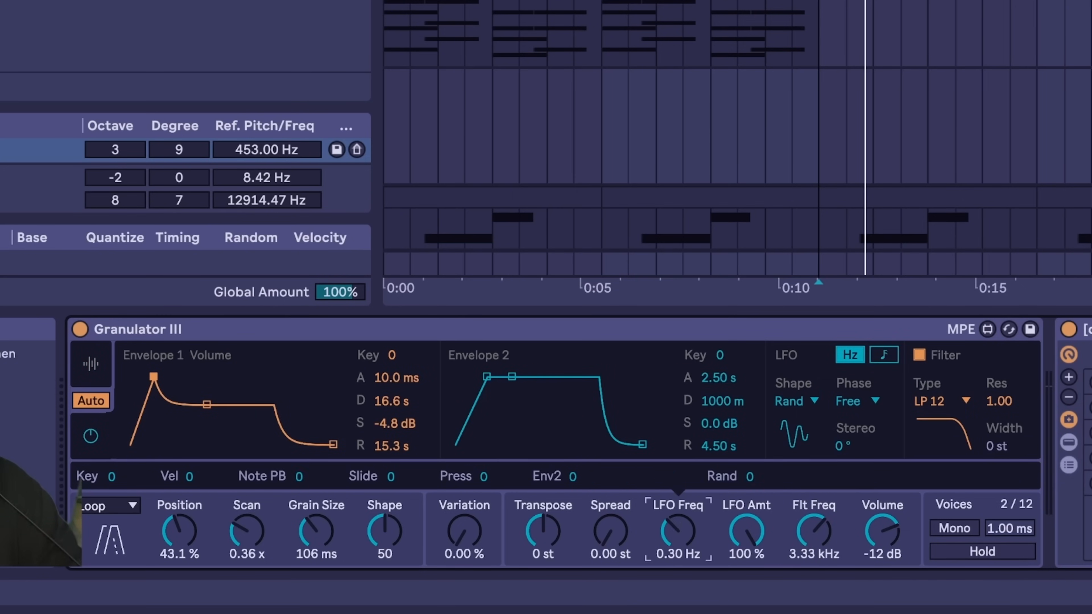
{"action": "left_click_drag", "start_coordinate": [853, 448], "coordinate": [854, 425]}
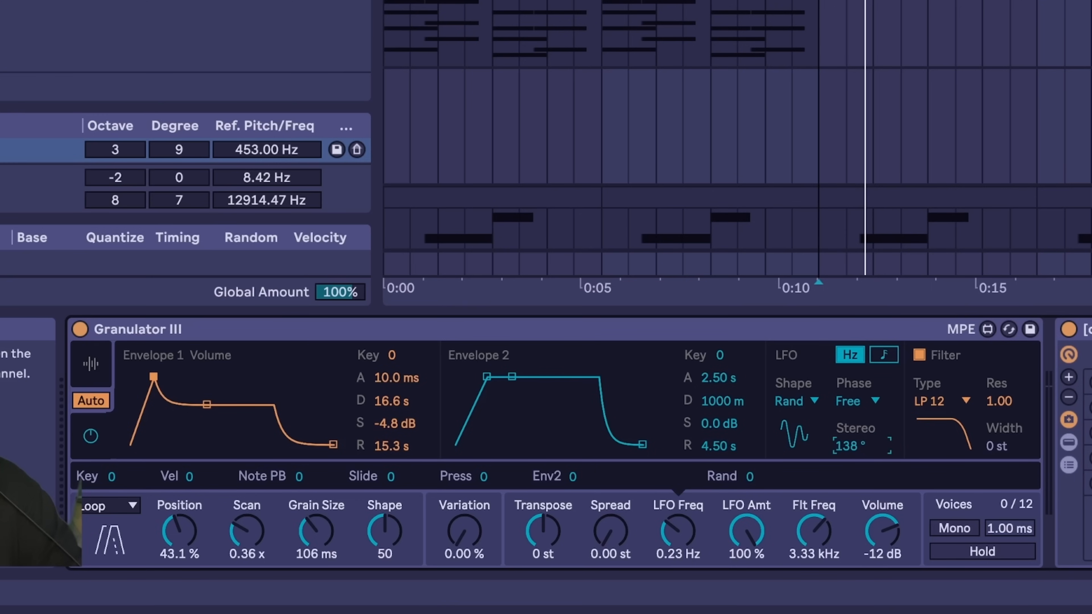
Step: Set Granulator III's Variation to 100 % and its position modulation to LFO -100 and Rand 100, then audition from 15.1.1
{"action": "left_click_drag", "start_coordinate": [464, 534], "coordinate": [464, 486]}
{"action": "left_click_drag", "start_coordinate": [666, 476], "coordinate": [663, 456]}
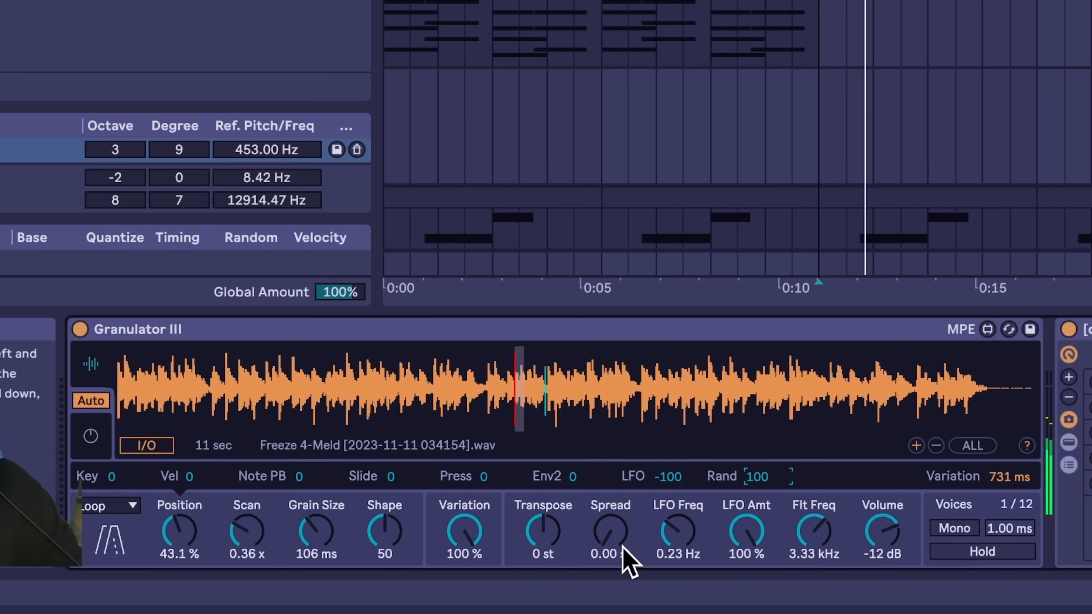
{"action": "left_click", "coordinate": [613, 518]}
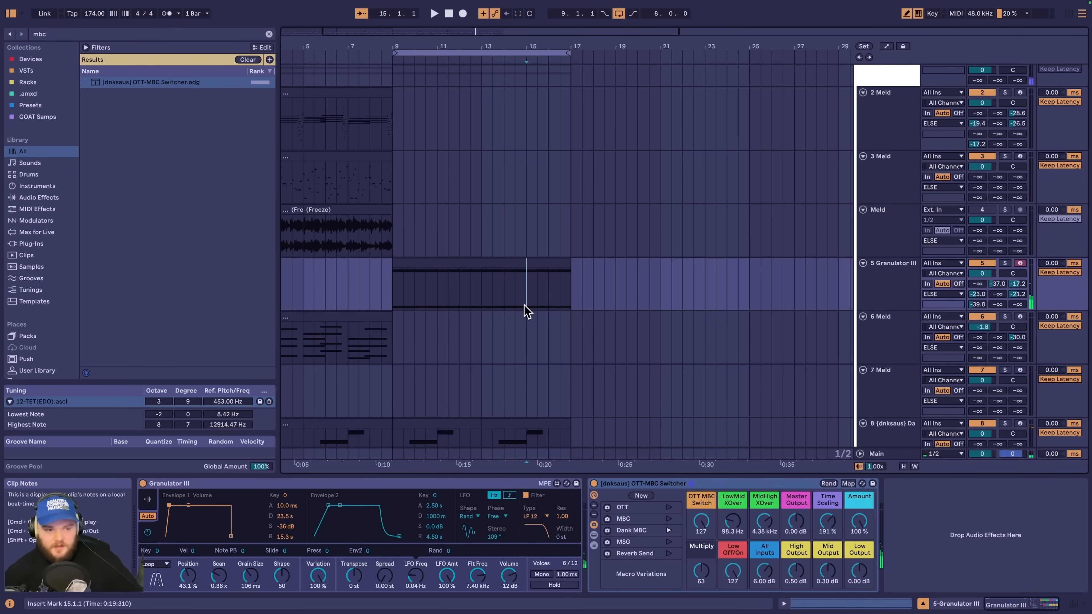
{"action": "left_click", "coordinate": [525, 308]}
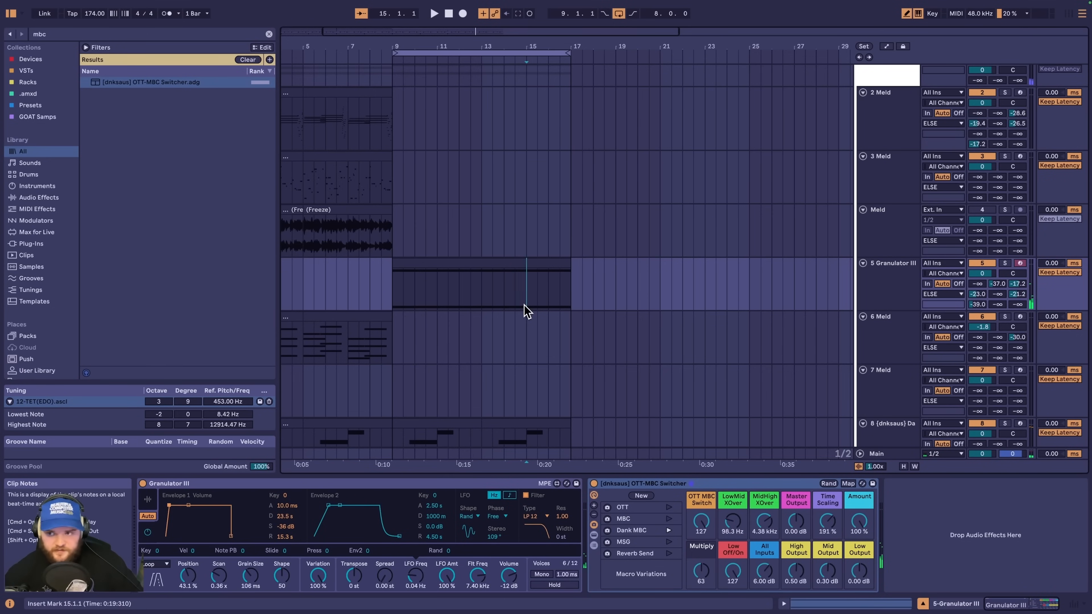
{"action": "key", "text": "space"}
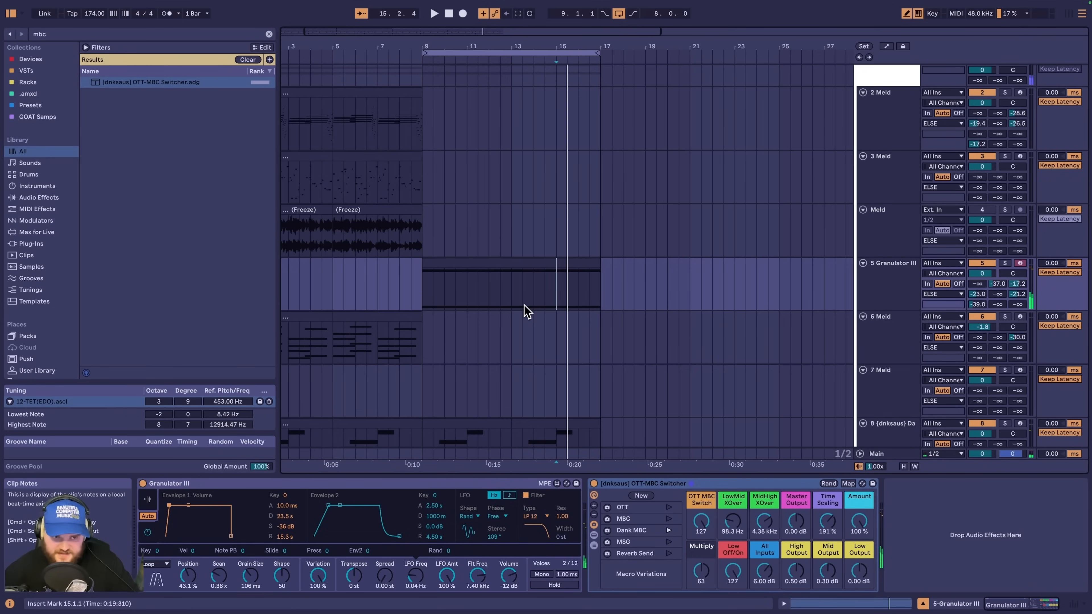
Step: Open the Theme & Colors preferences and switch the theme to Default
{"action": "key", "text": "super+comma"}
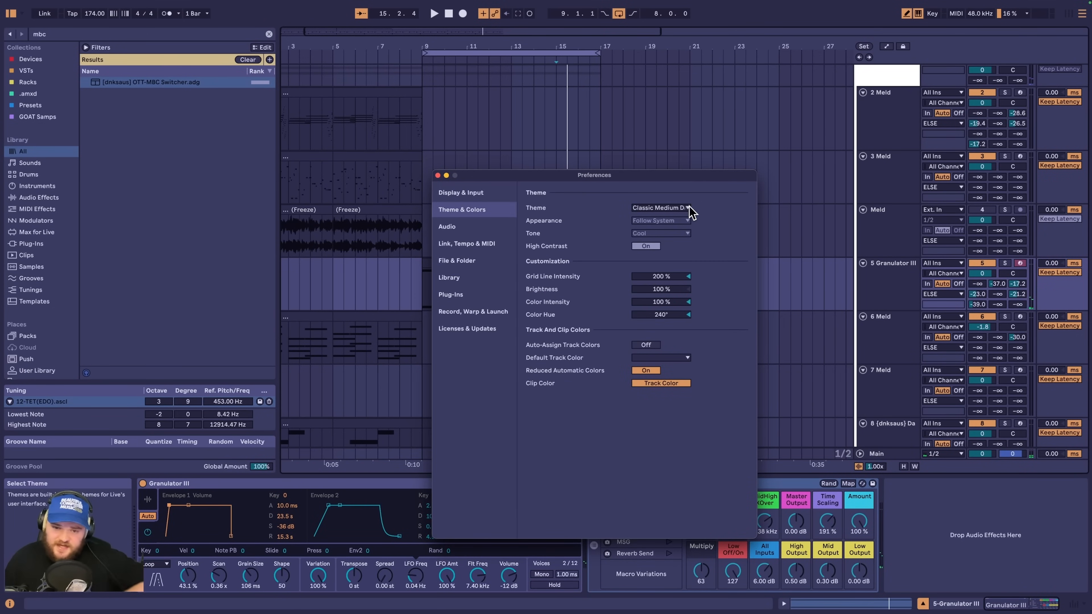
{"action": "left_click", "coordinate": [686, 209]}
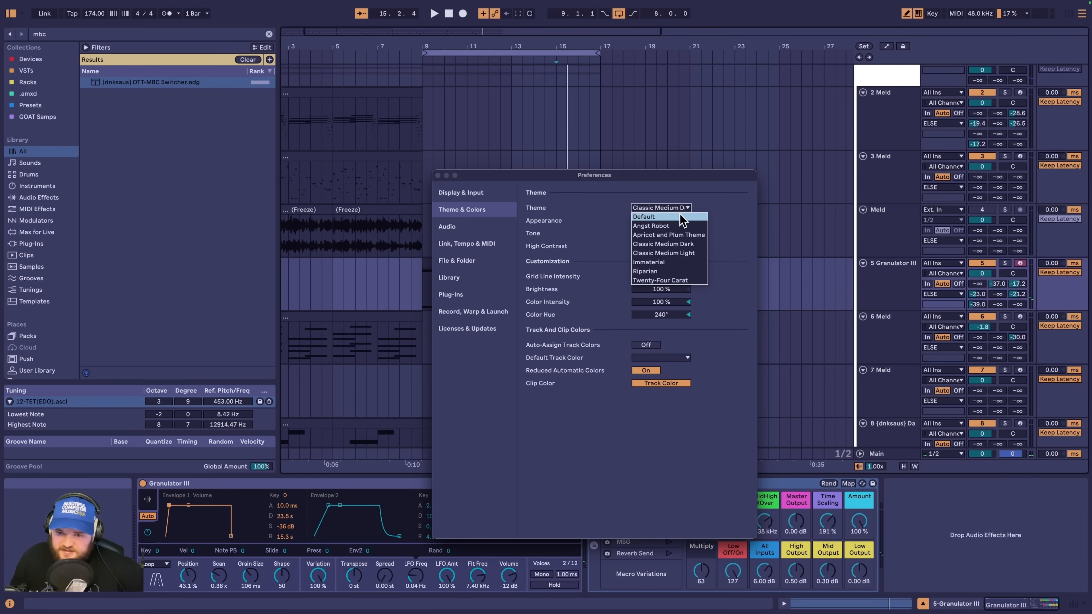
{"action": "left_click", "coordinate": [690, 217]}
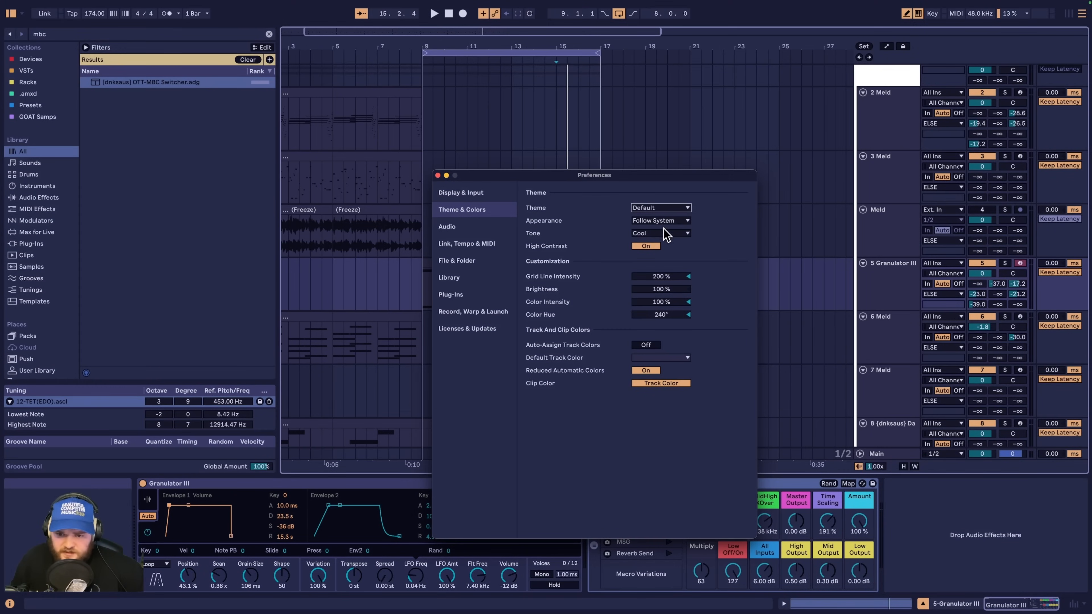
Step: Set the Default theme's appearance to Dark and try out its different tone options
{"action": "left_click", "coordinate": [683, 221]}
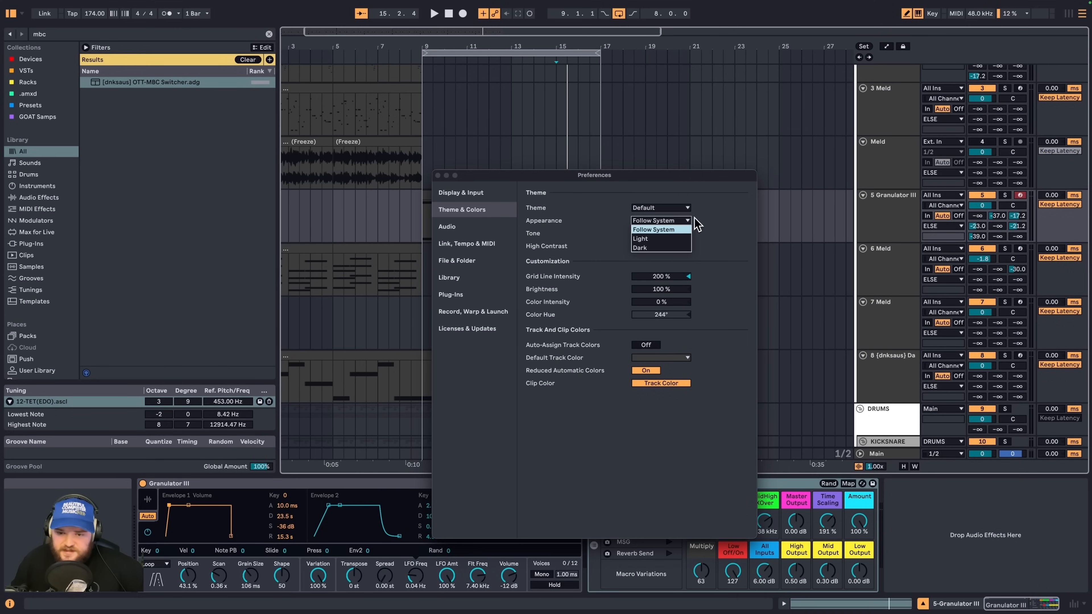
{"action": "left_click", "coordinate": [654, 248]}
{"action": "left_click", "coordinate": [656, 233]}
{"action": "left_click", "coordinate": [653, 243]}
{"action": "left_click", "coordinate": [653, 234]}
{"action": "left_click", "coordinate": [654, 251]}
{"action": "left_click", "coordinate": [653, 234]}
{"action": "left_click", "coordinate": [654, 260]}
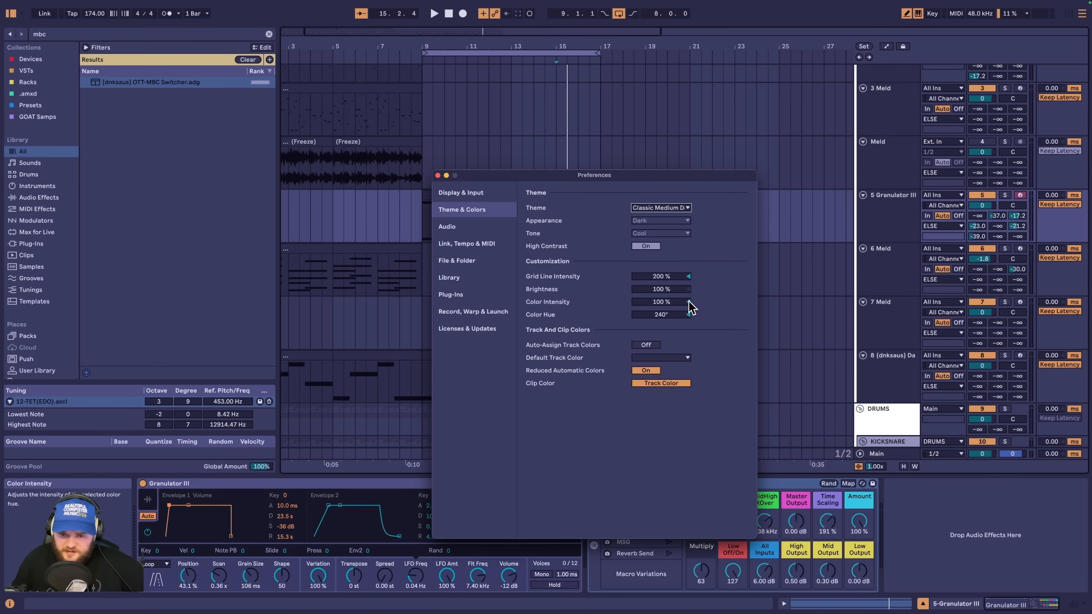
Step: Set the color intensity to 0 %, switch the theme to Twenty-Four Carat, and return to the arrangement at 9.1.1
{"action": "left_click_drag", "start_coordinate": [690, 302], "coordinate": [690, 336]}
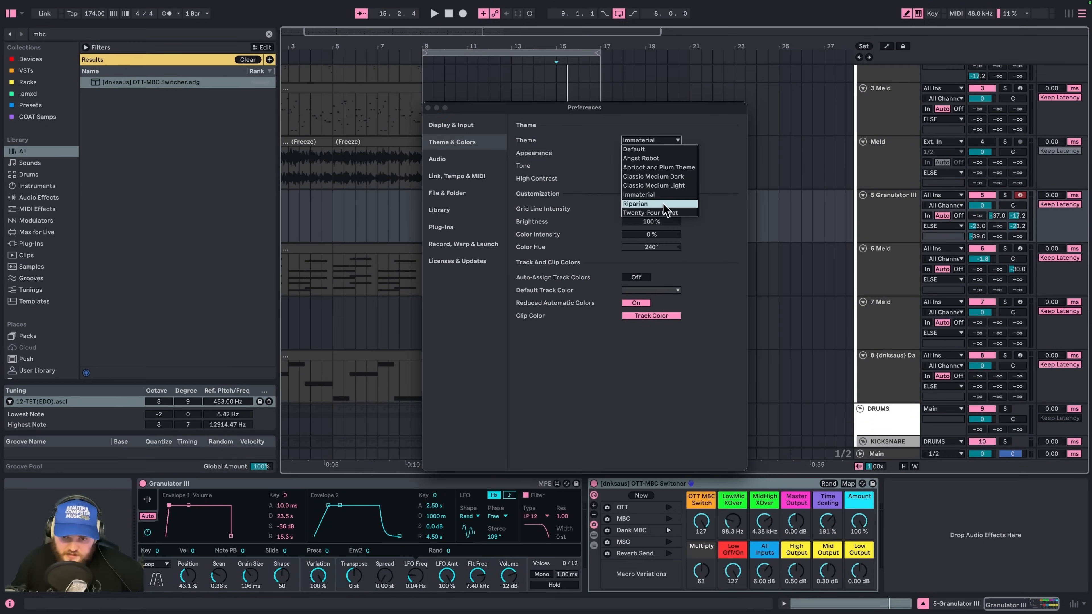
{"action": "left_click", "coordinate": [652, 202]}
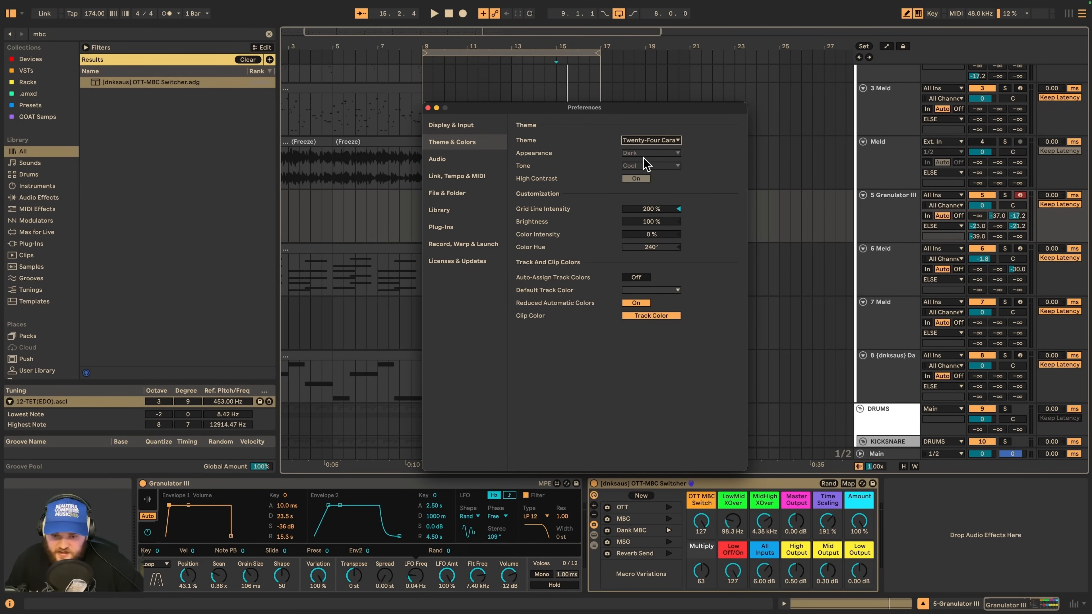
{"action": "left_click", "coordinate": [457, 228]}
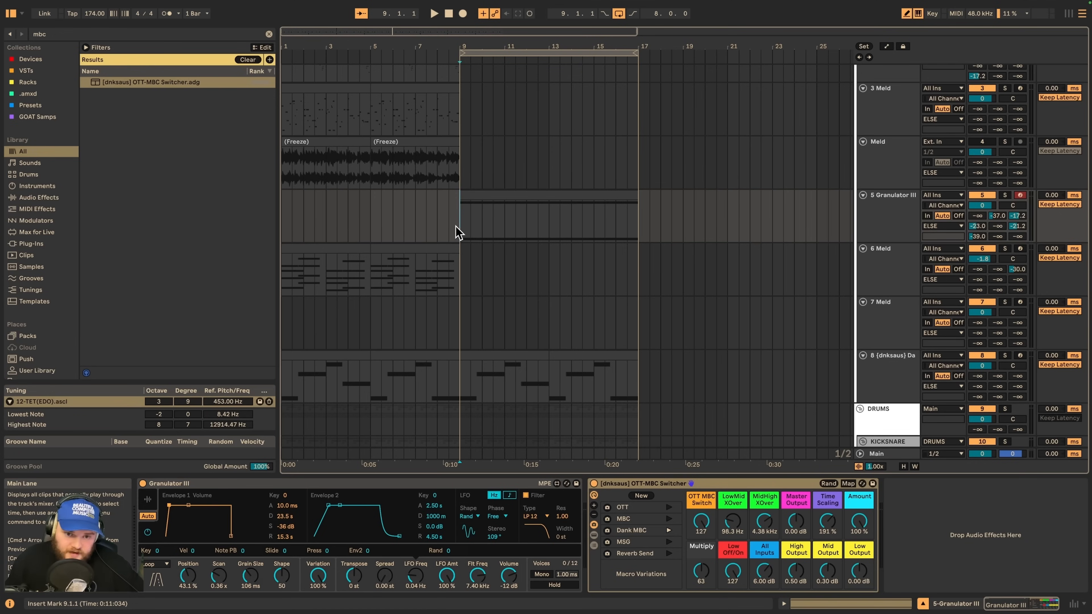
Step: Select the MIDI clip that starts at bar 9 on the 5 Granulator III track
{"action": "scroll", "coordinate": [754, 275], "scroll_direction": "up", "scroll_amount": 3}
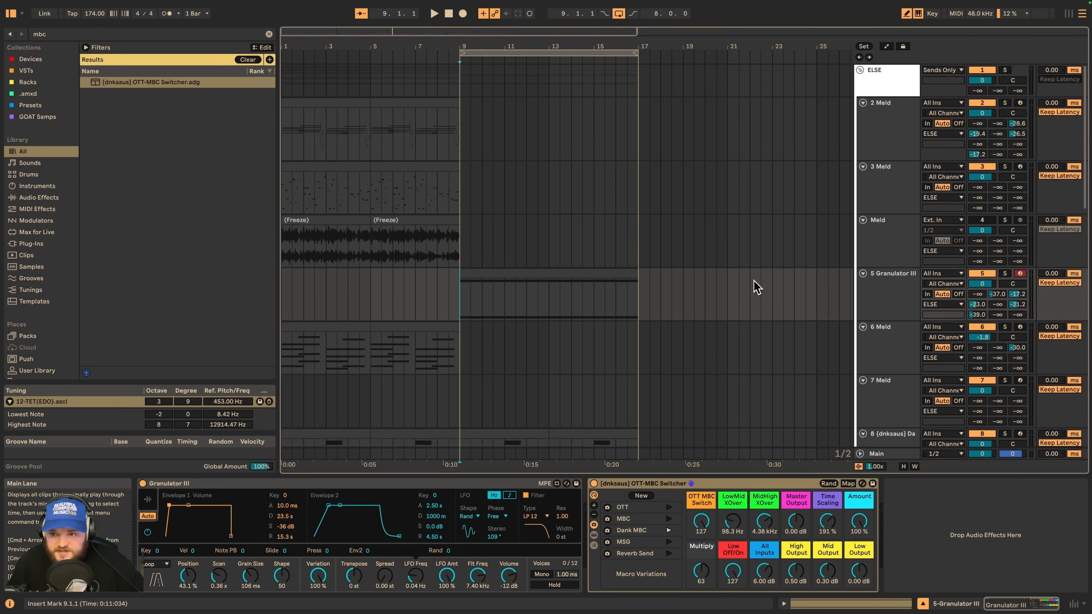
{"action": "right_click", "coordinate": [882, 76]}
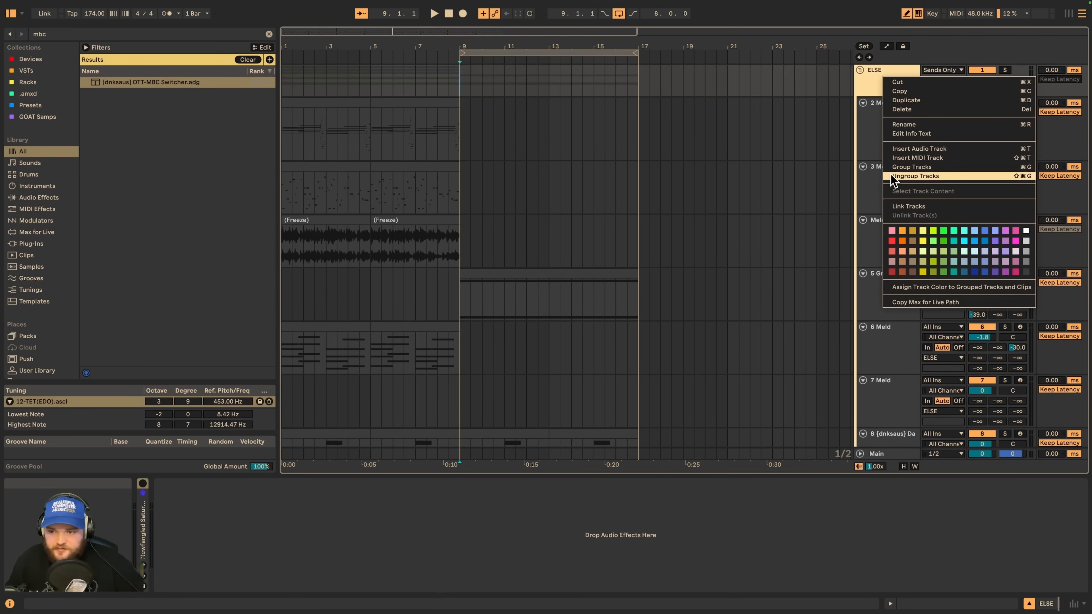
{"action": "left_click", "coordinate": [846, 244]}
{"action": "left_click", "coordinate": [868, 288]}
{"action": "left_click", "coordinate": [615, 275]}
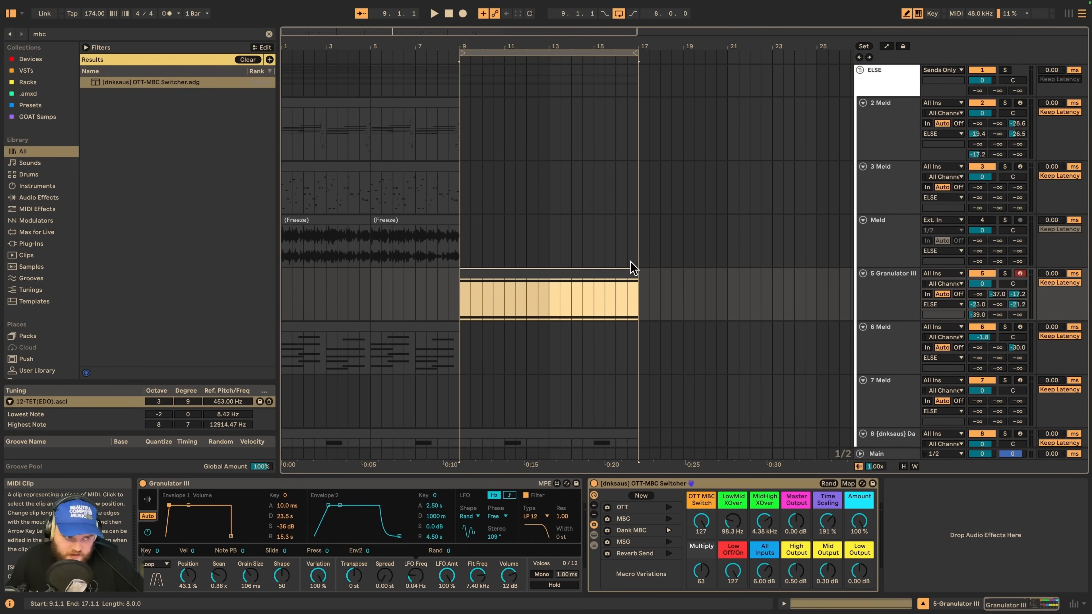